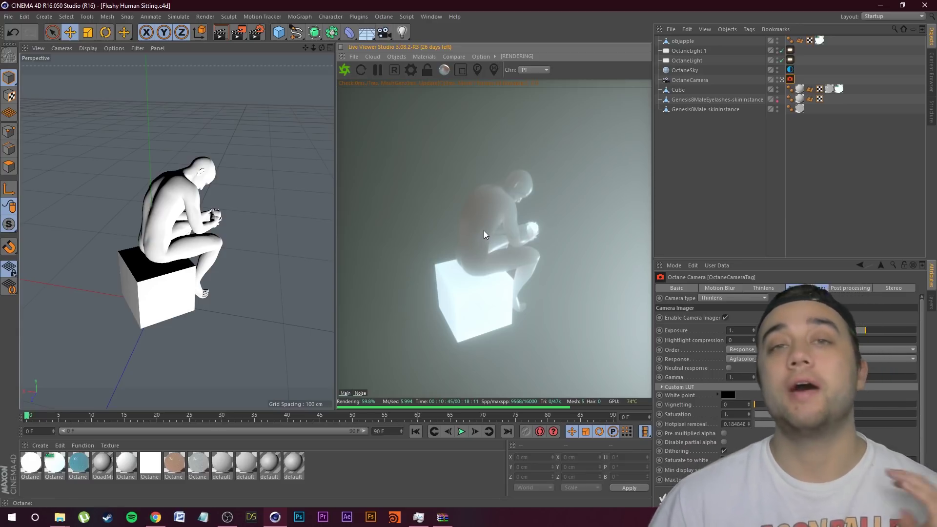
# Create a new empty project
pyautogui.click(7, 18)
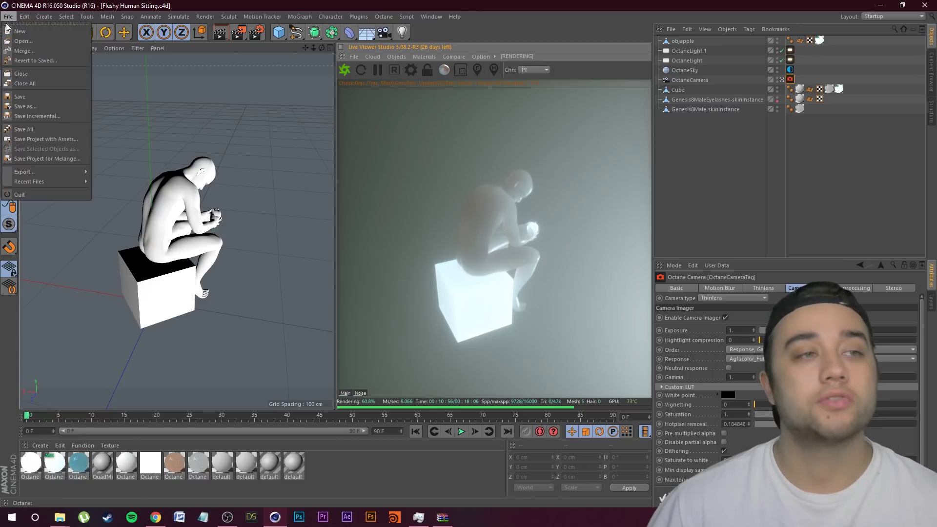
pyautogui.click(22, 27)
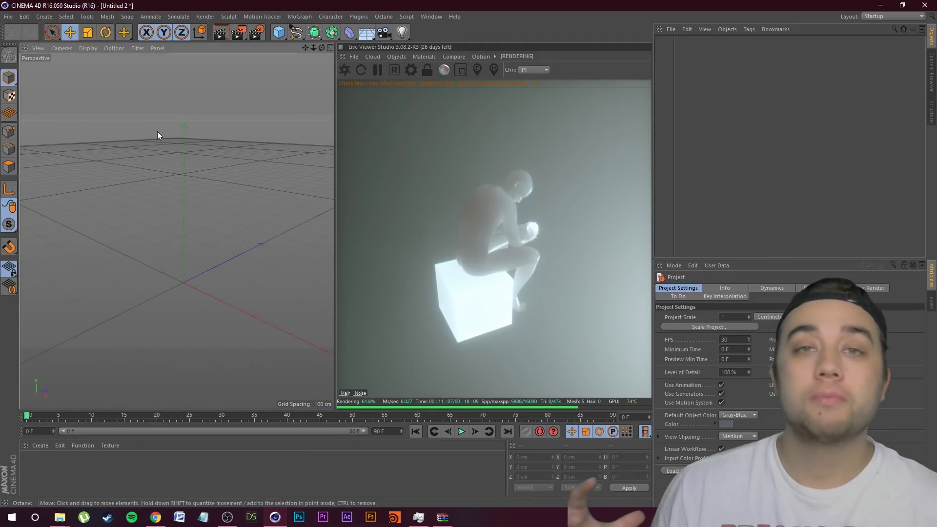
# Switch to Chrome, browse the TFMSTYLE freebies page and open the Asset Library of .obj models
pyautogui.click(155, 517)
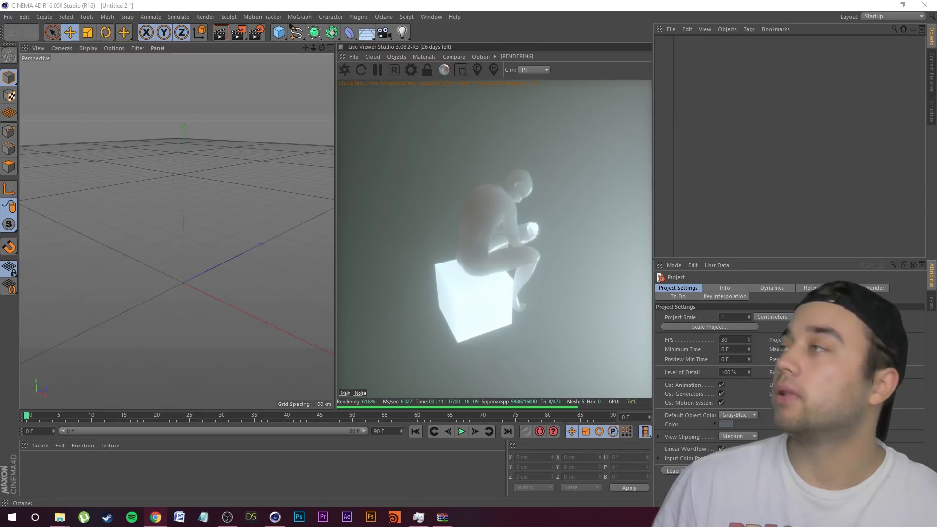
pyautogui.scroll(-10, 182, 251)
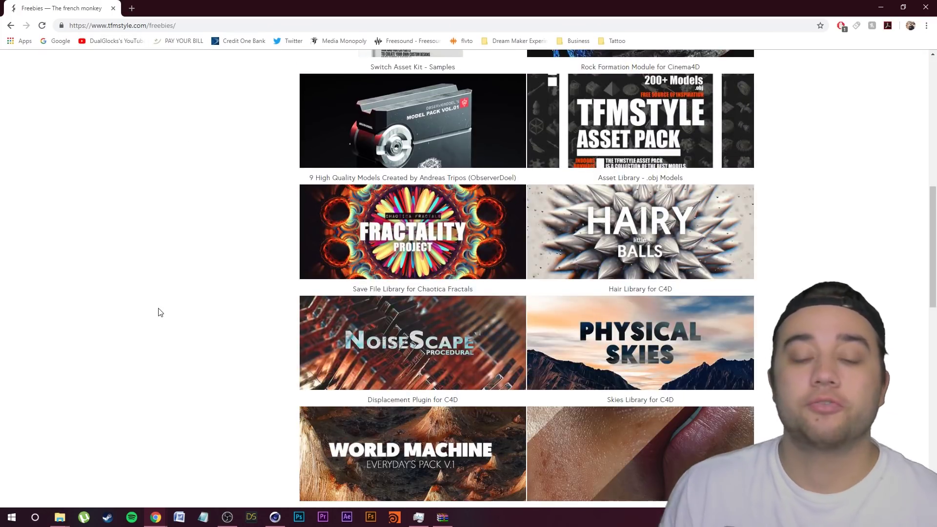
pyautogui.scroll(-10, 197, 326)
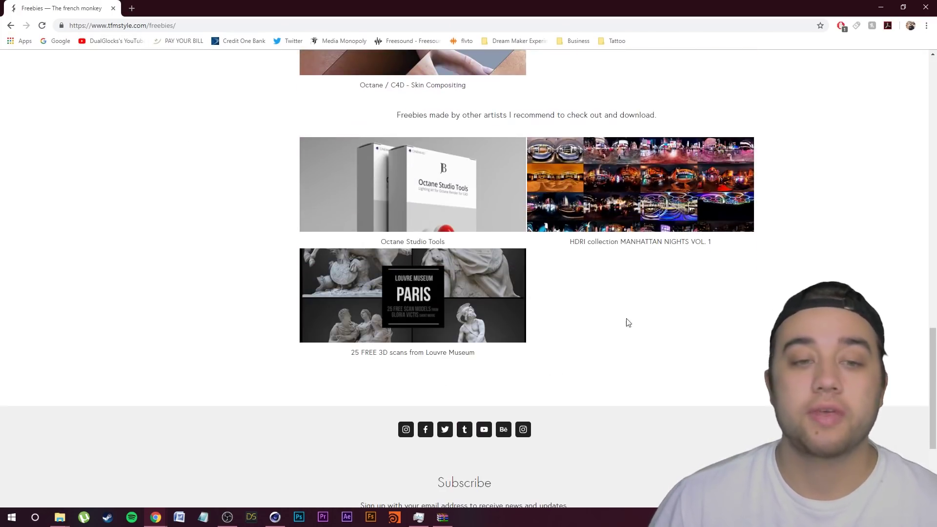
pyautogui.scroll(10, 764, 191)
pyautogui.scroll(-1, 662, 321)
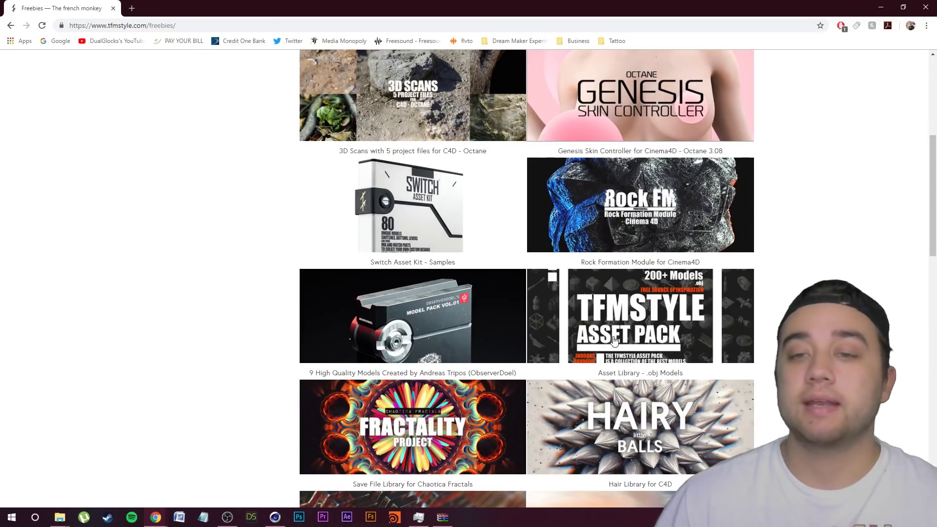
pyautogui.click(605, 337)
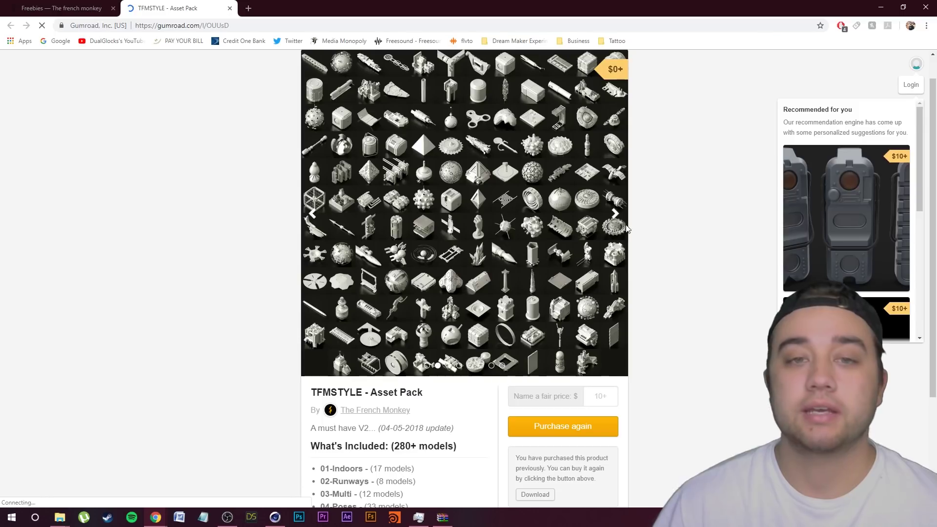
# Look through the TFMSTYLE Asset Pack's preview images up to Poses and review its list of included models
pyautogui.click(614, 213)
pyautogui.click(614, 216)
pyautogui.click(615, 224)
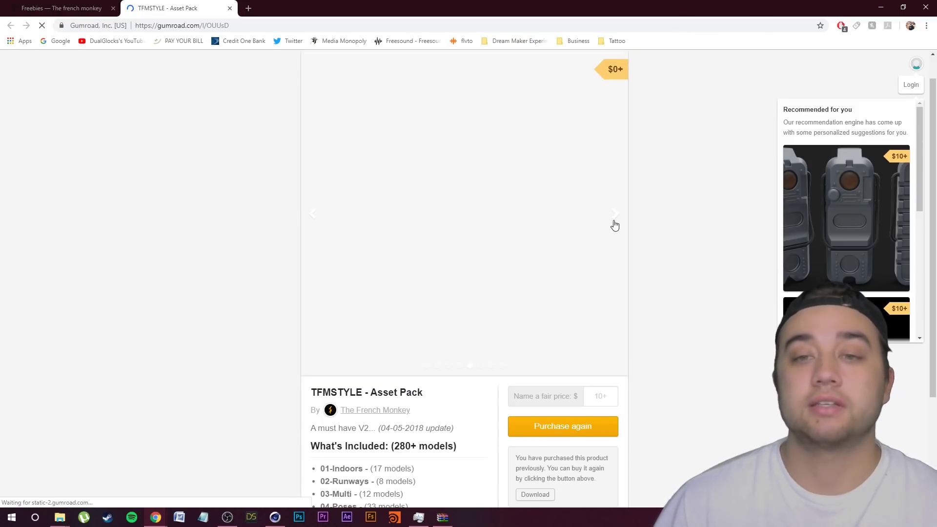
pyautogui.click(615, 225)
pyautogui.scroll(-3, 512, 195)
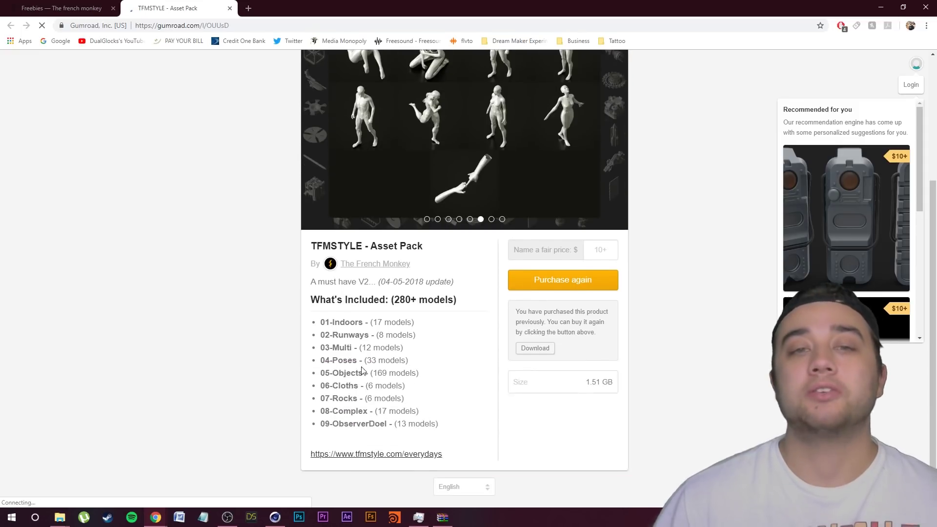
pyautogui.scroll(4, 452, 158)
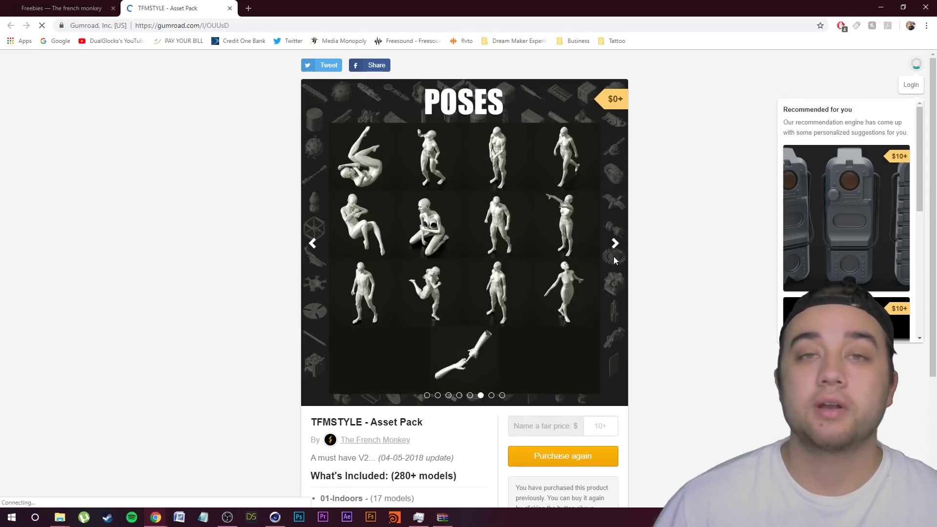
# Switch to File Explorer and open the 04-Poses folder inside the TFMSTYLE - Asset Pack (V2) folder
pyautogui.hotkey('alt', 'Tab')
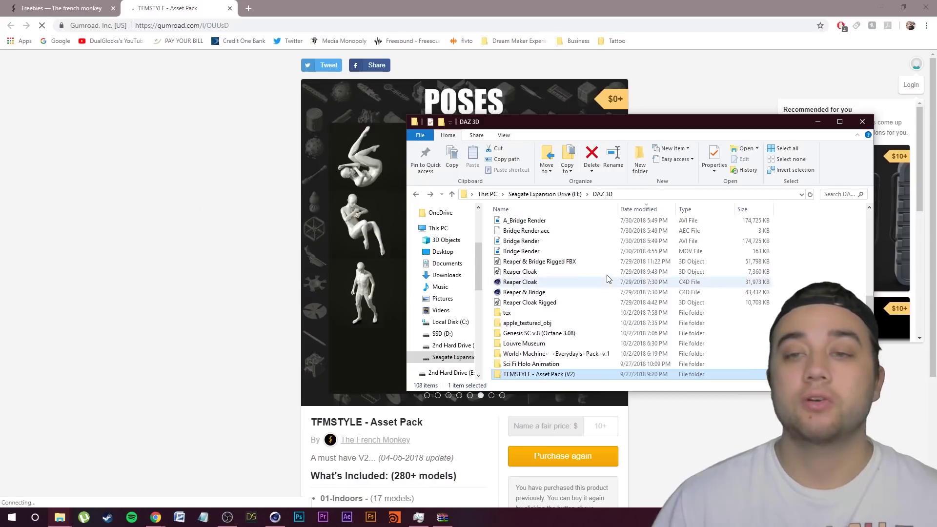
pyautogui.moveTo(592, 128); pyautogui.dragTo(506, 119)
pyautogui.scroll(-3, 458, 316)
pyautogui.doubleClick(458, 273)
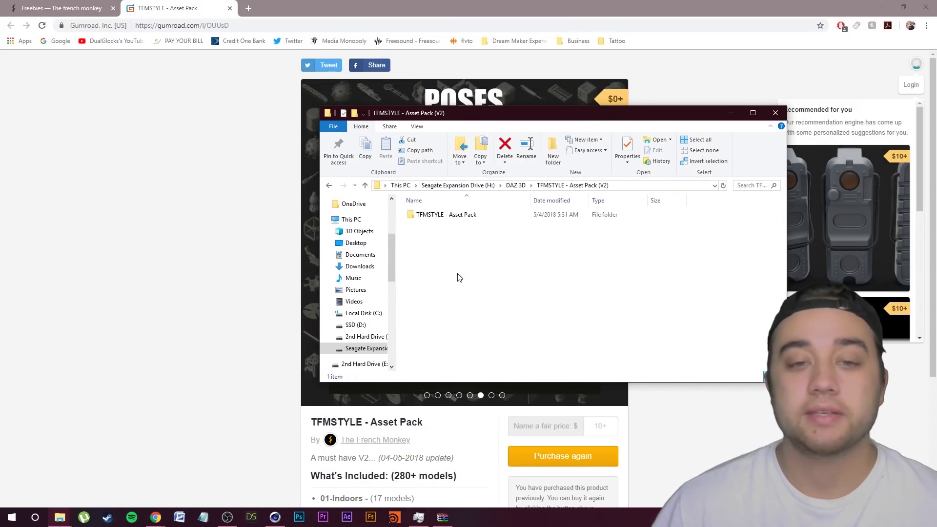
pyautogui.doubleClick(456, 218)
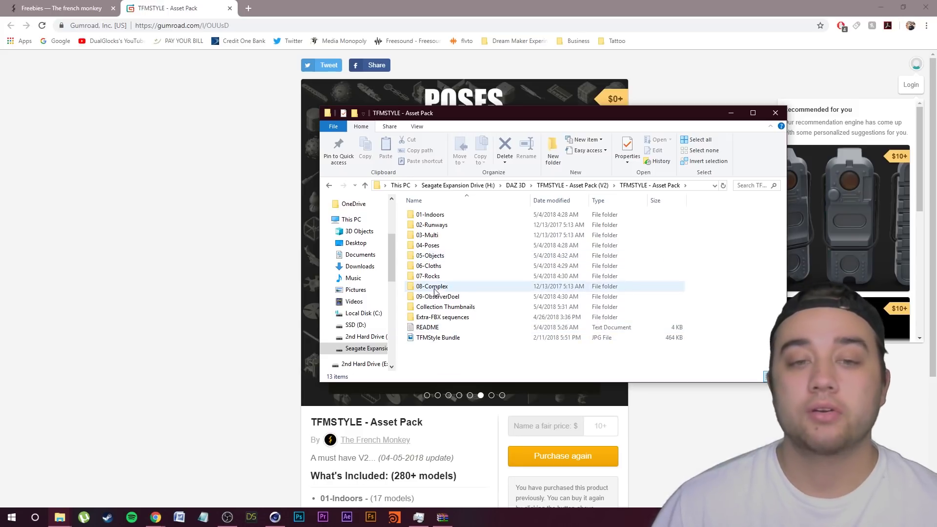
pyautogui.doubleClick(430, 255)
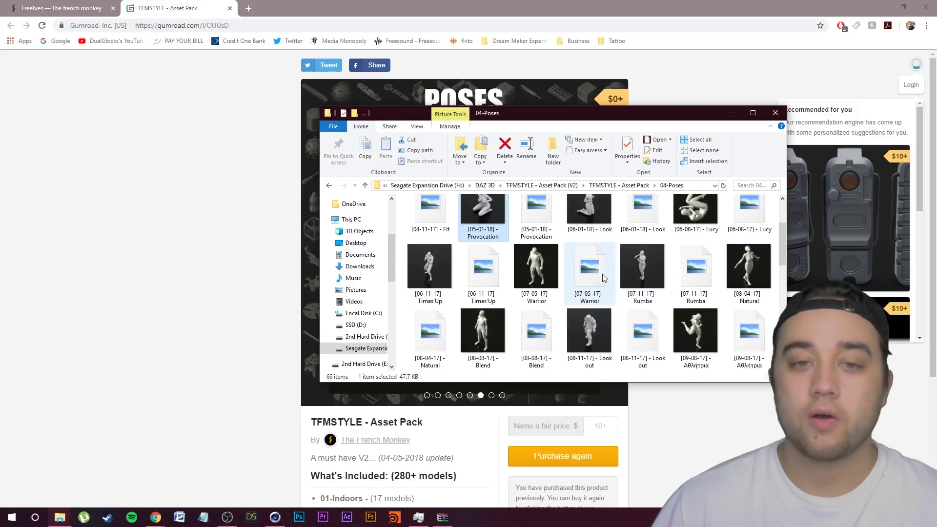
# Browse the pose models and preview the [19-03-18] - Display image, then put the preview and folder window away
pyautogui.scroll(-2, 488, 273)
pyautogui.click(524, 293)
pyautogui.scroll(-3, 585, 303)
pyautogui.click(590, 338)
pyautogui.scroll(1, 592, 341)
pyautogui.doubleClick(595, 215)
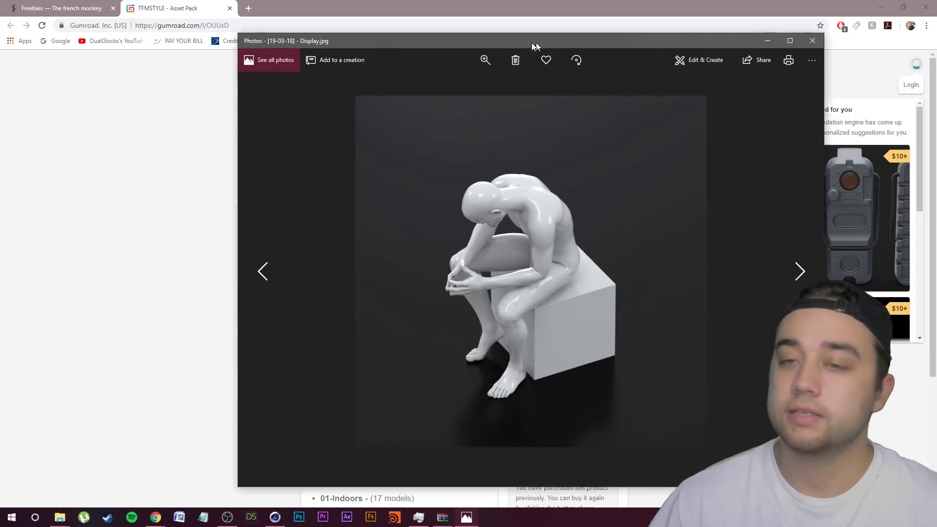
pyautogui.moveTo(532, 42); pyautogui.dragTo(473, 49)
pyautogui.click(752, 46)
pyautogui.click(637, 232)
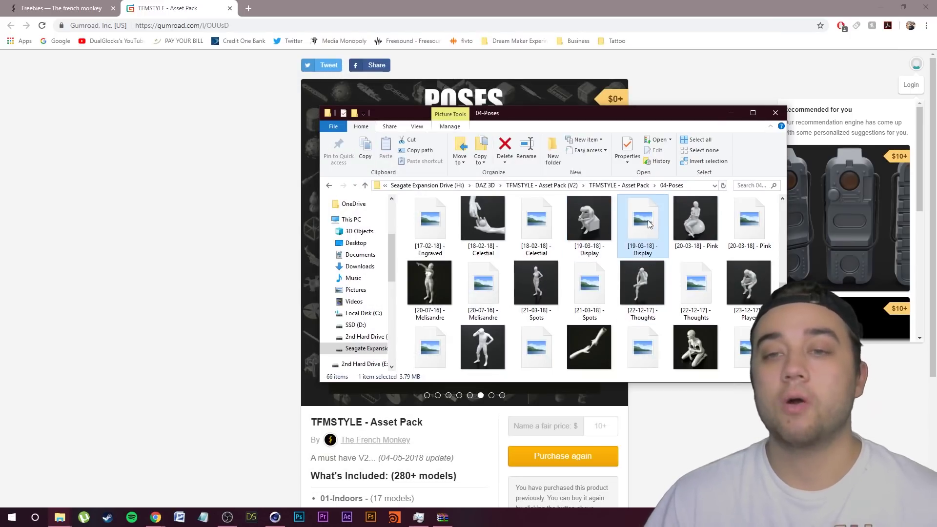
pyautogui.click(731, 114)
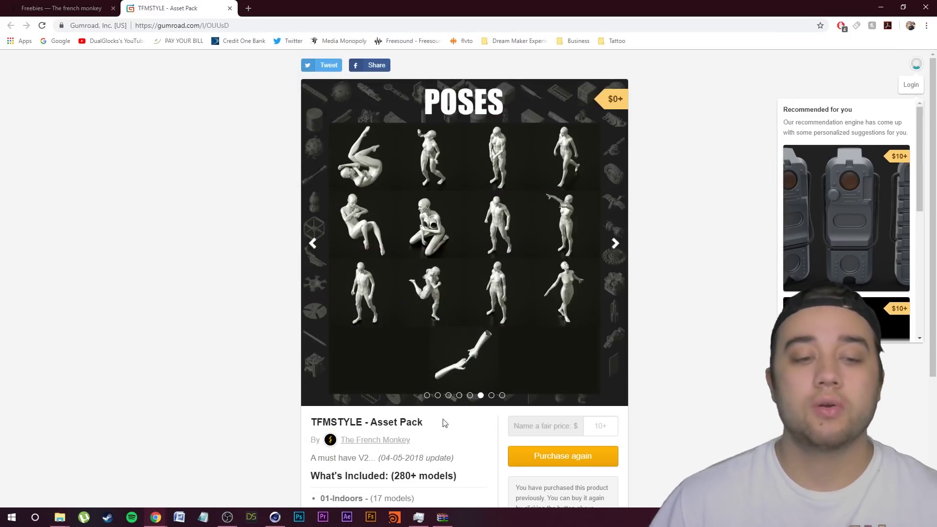
# Switch to Cinema 4D and start merging objects into the empty project
pyautogui.click(275, 516)
pyautogui.click(673, 30)
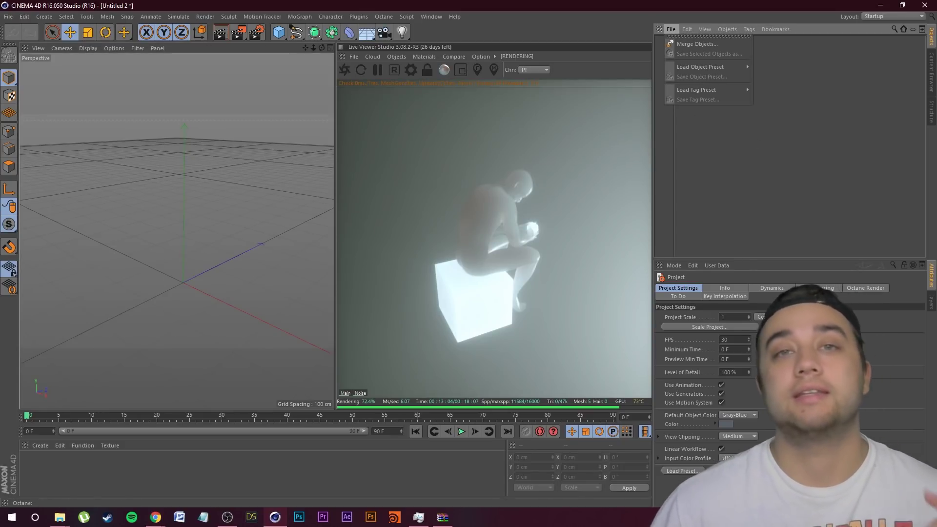
pyautogui.click(765, 153)
pyautogui.click(674, 31)
pyautogui.click(683, 43)
# Merge the [20-03-18] - Pink model from the TFMSTYLE Asset Pack's 04-Poses folder under DAZ 3D into the project
pyautogui.click(128, 24)
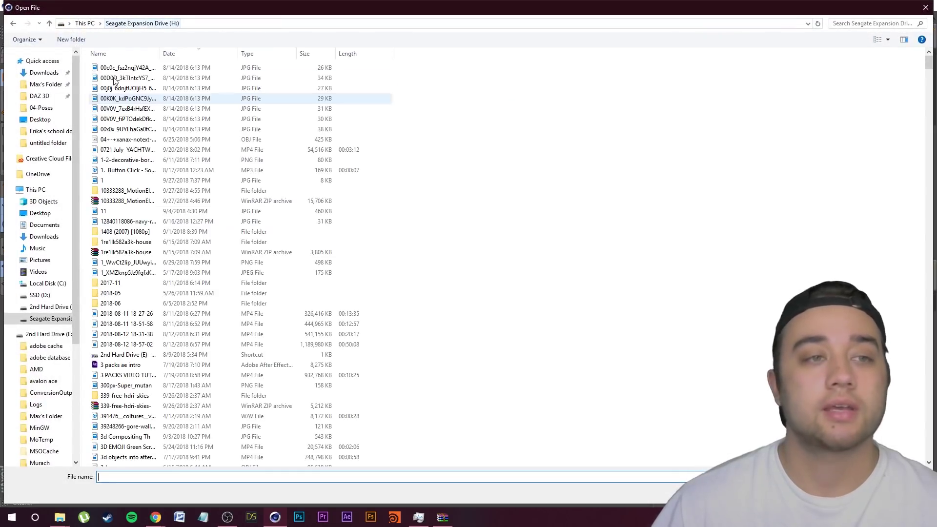
pyautogui.click(39, 96)
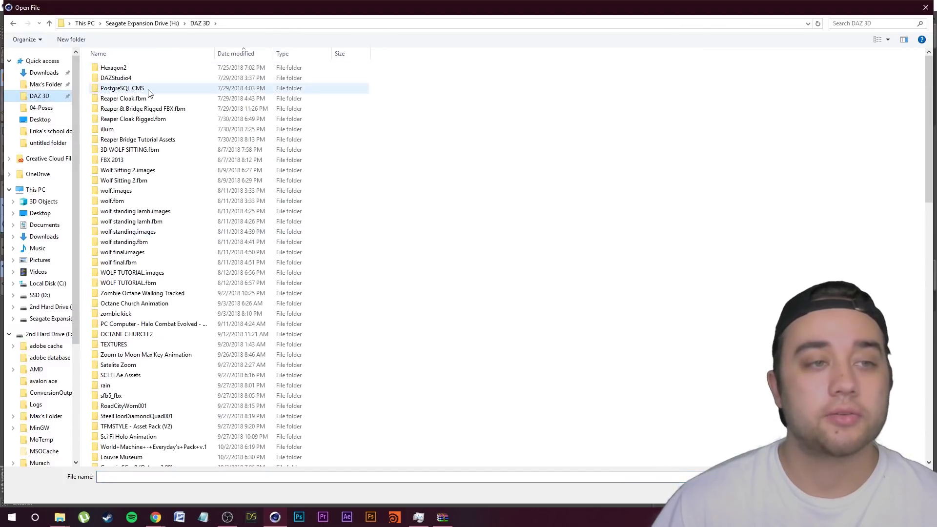
pyautogui.scroll(-8, 156, 195)
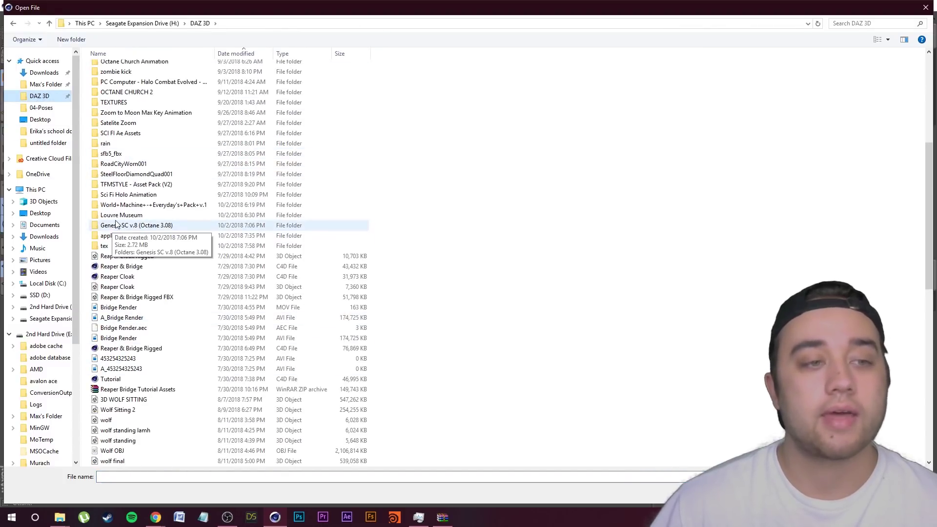
pyautogui.doubleClick(234, 186)
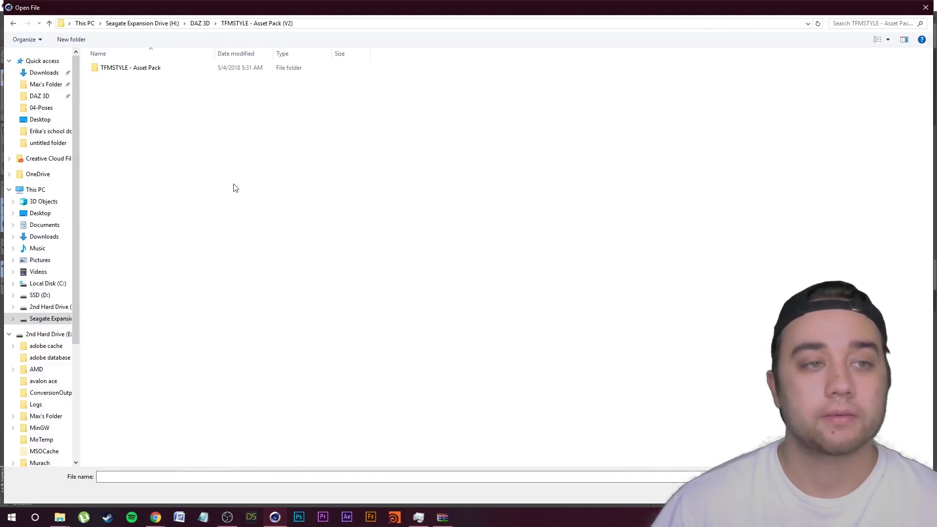
pyautogui.doubleClick(149, 68)
pyautogui.doubleClick(126, 100)
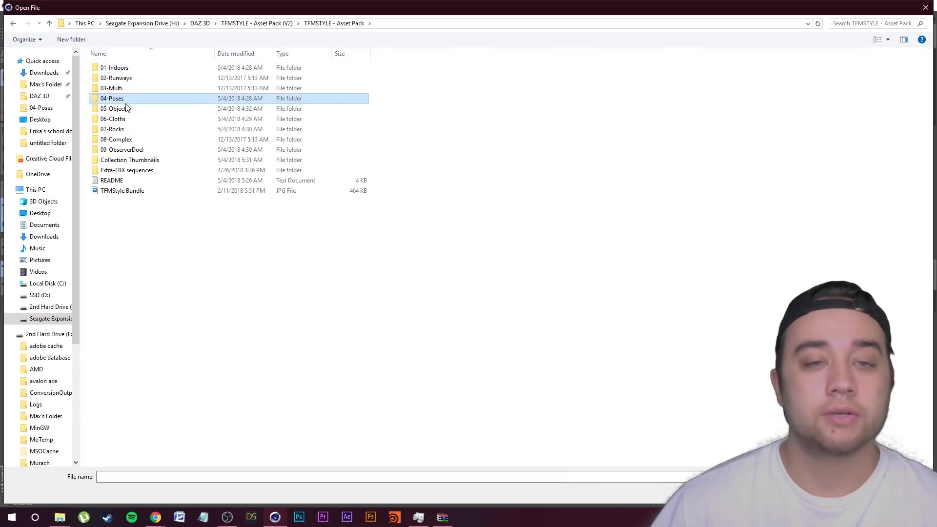
pyautogui.click(590, 208)
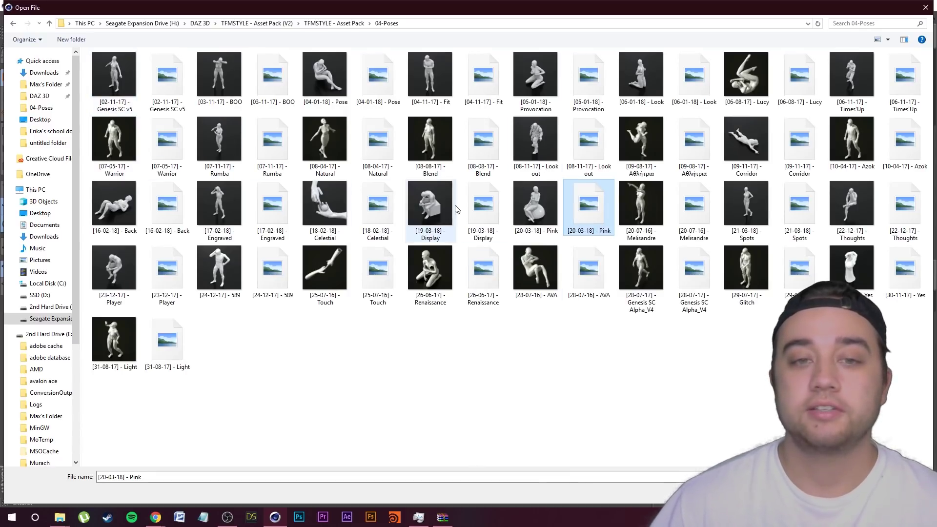
pyautogui.press('Return')
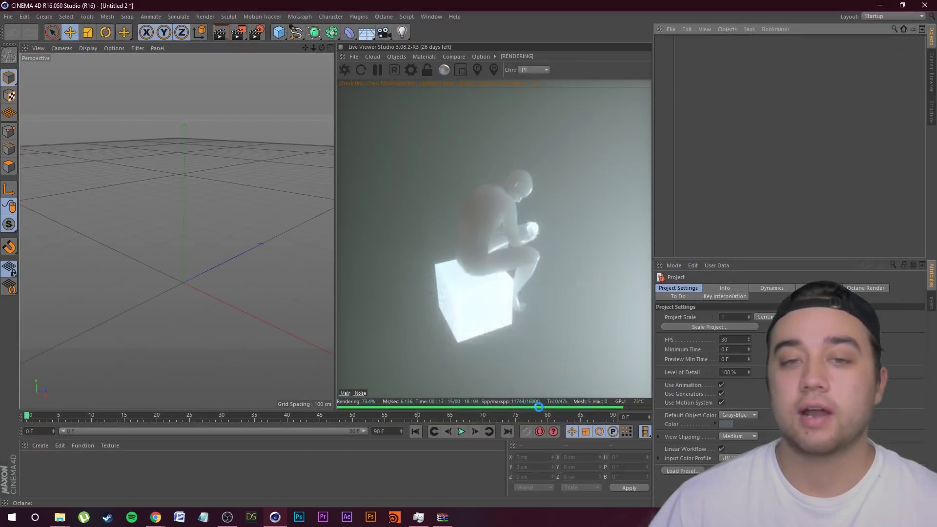
pyautogui.click(495, 479)
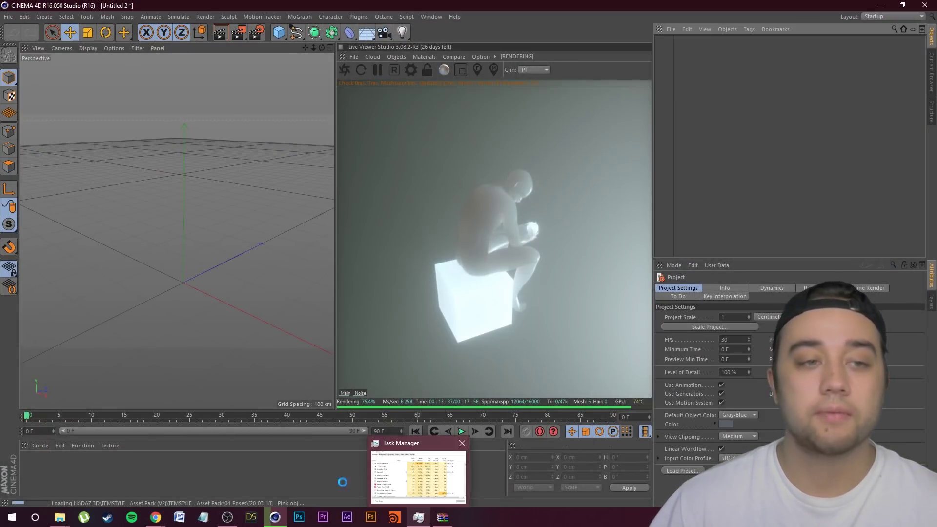
# Frame the whole seated figure and its sphere in the perspective view
pyautogui.scroll(5, 181, 278)
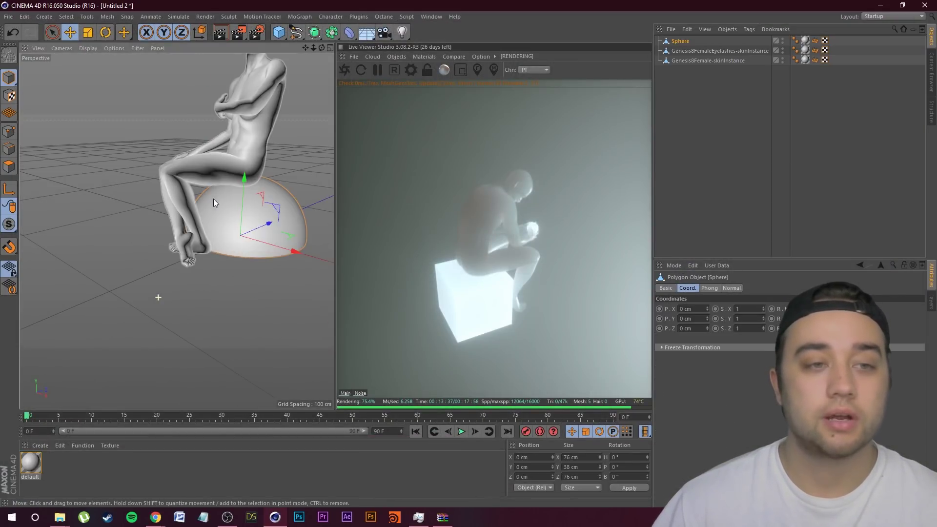
pyautogui.keyDown('alt'); pyautogui.moveTo(229, 147); pyautogui.dragTo(239, 149); pyautogui.keyUp('alt')
pyautogui.keyDown('alt'); pyautogui.moveTo(239, 149); pyautogui.dragTo(185, 215, button='middle'); pyautogui.keyUp('alt')
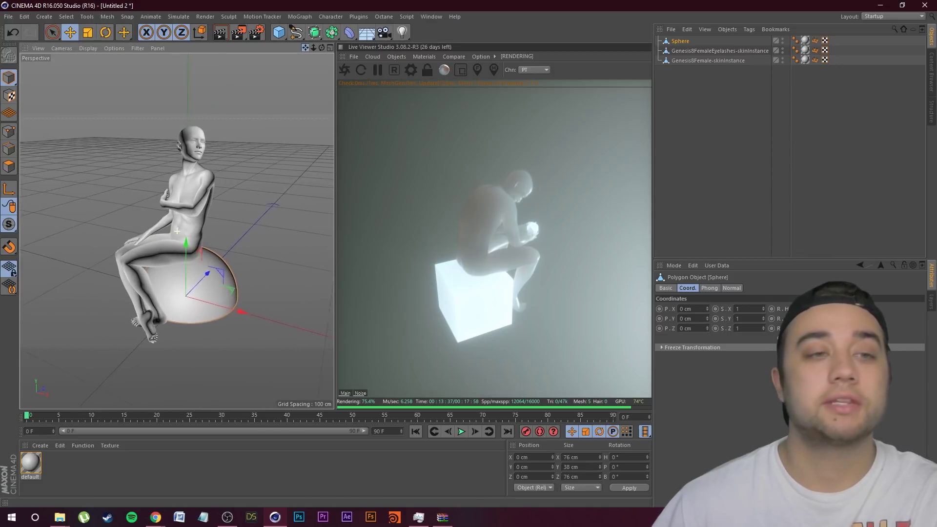
pyautogui.keyDown('alt'); pyautogui.moveTo(185, 215); pyautogui.dragTo(196, 202); pyautogui.keyUp('alt')
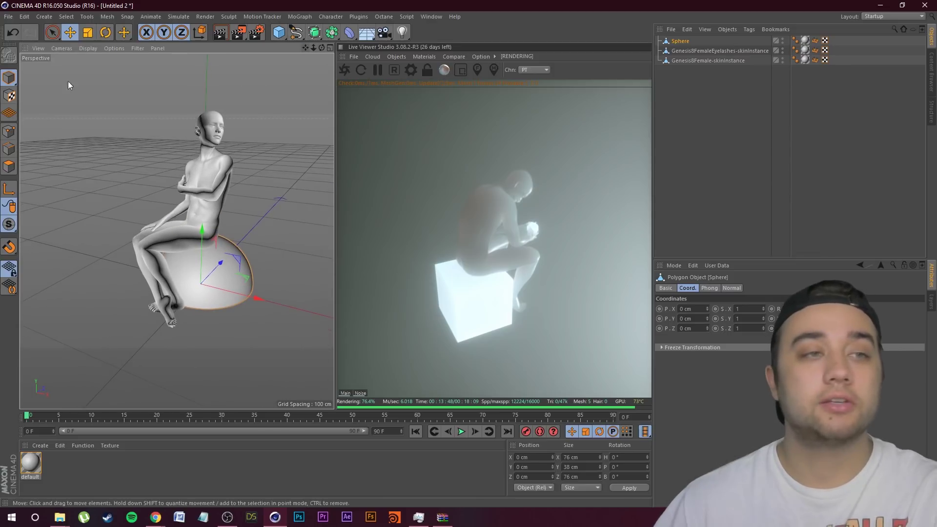
# Set the render output size to 1080 x 1080 pixels in the render settings and close them
pyautogui.click(256, 31)
pyautogui.moveTo(163, 19); pyautogui.dragTo(197, 75)
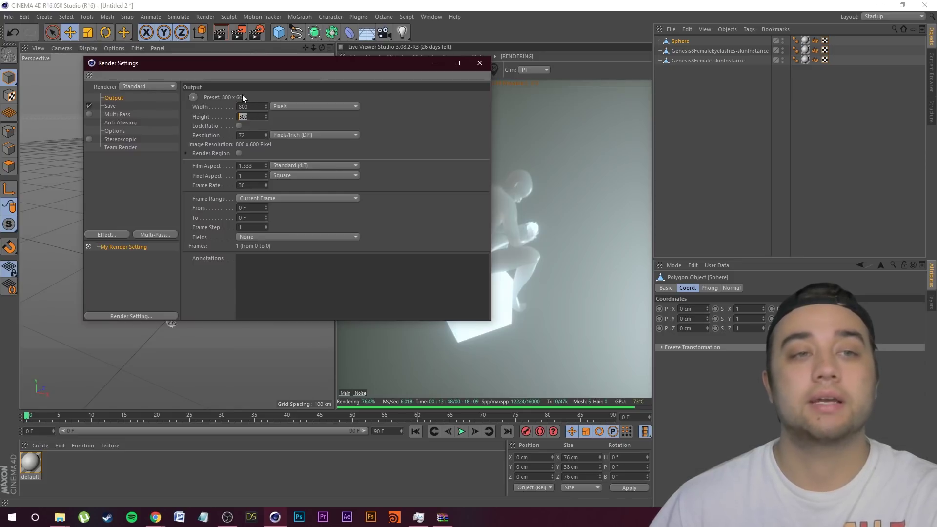
pyautogui.moveTo(233, 64); pyautogui.dragTo(250, 106)
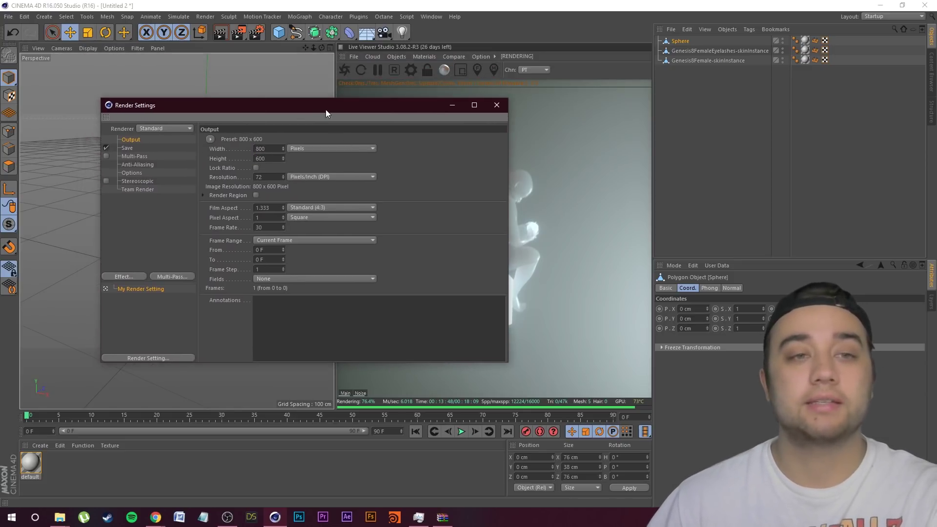
pyautogui.moveTo(326, 110); pyautogui.dragTo(385, 155)
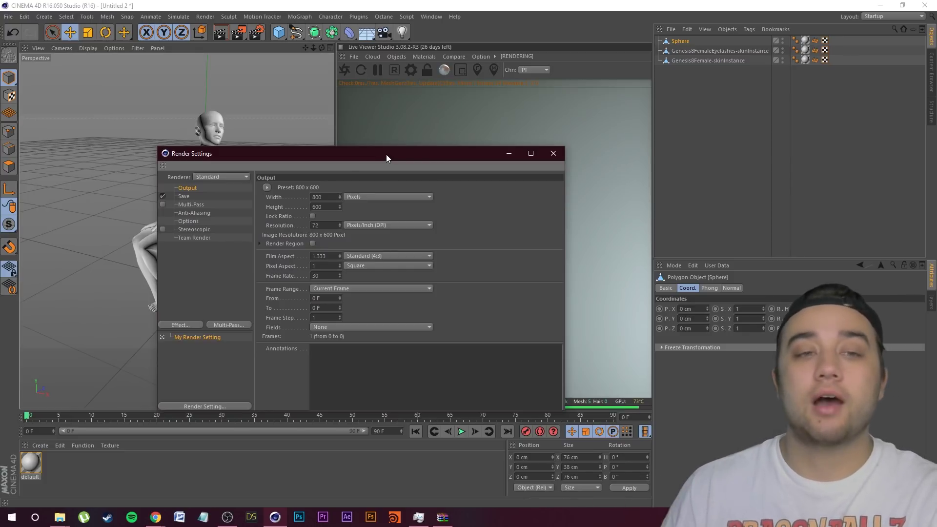
pyautogui.doubleClick(317, 196)
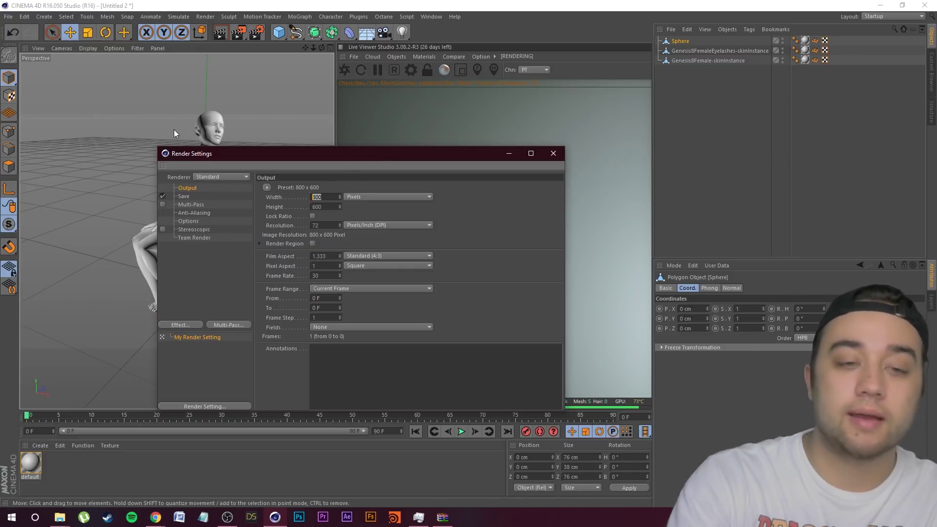
pyautogui.write('1')
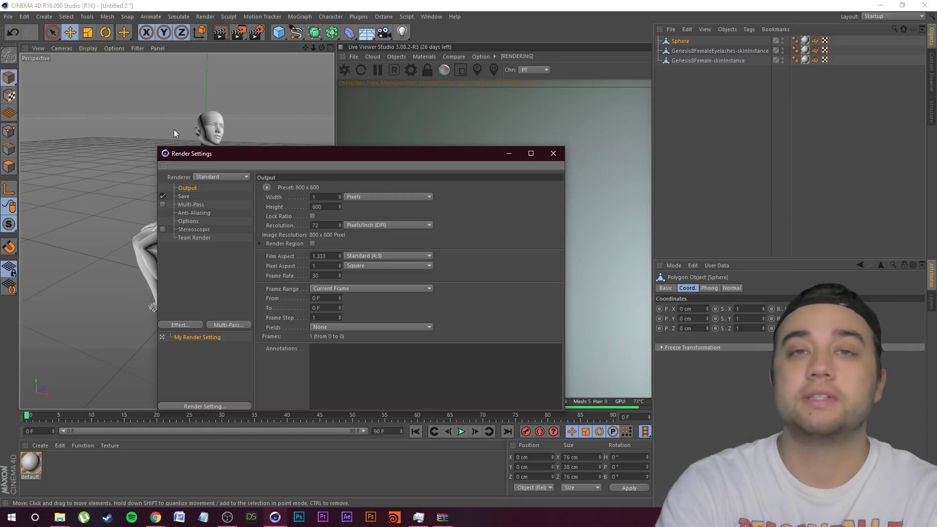
pyautogui.write('921080')
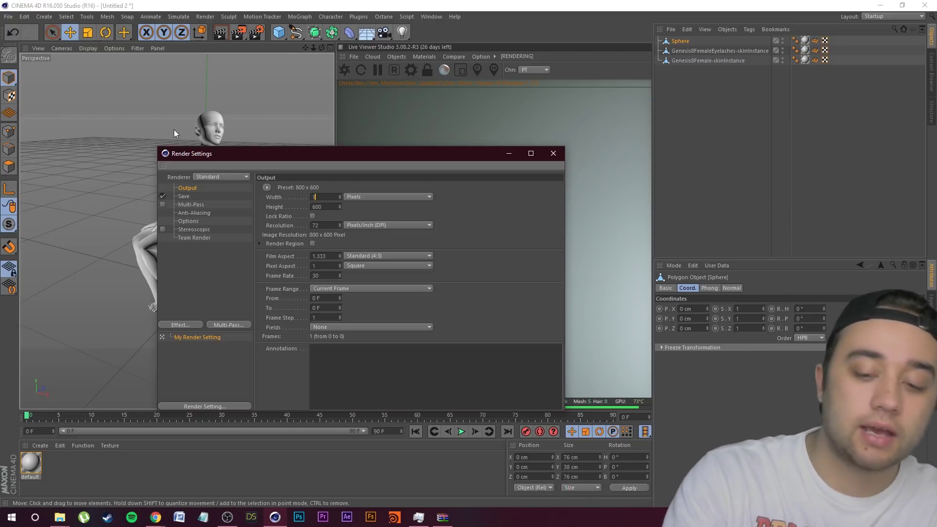
pyautogui.press('Return')
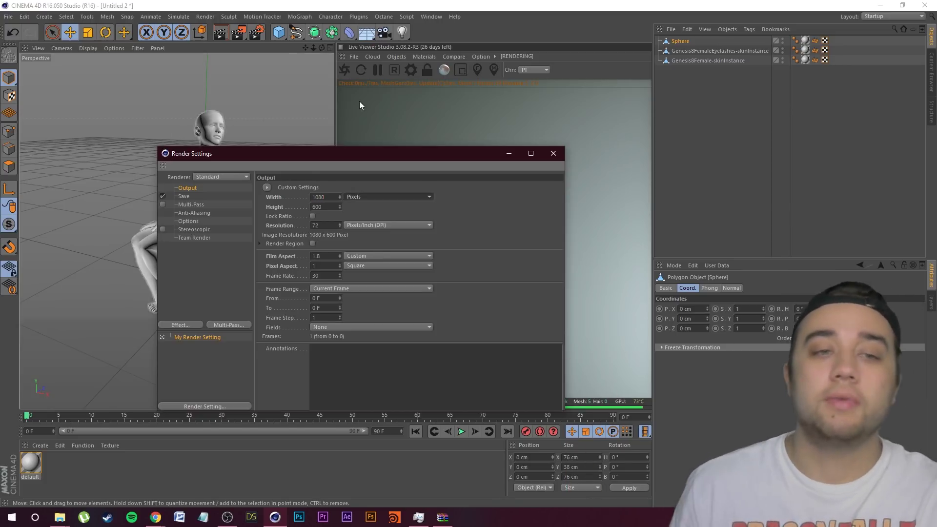
pyautogui.press('Tab')
pyautogui.write('1080')
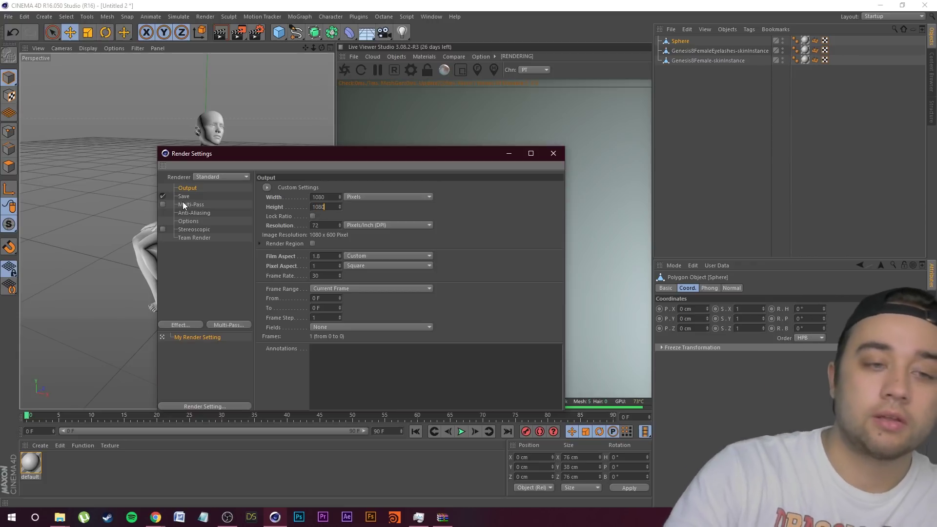
pyautogui.press('Return')
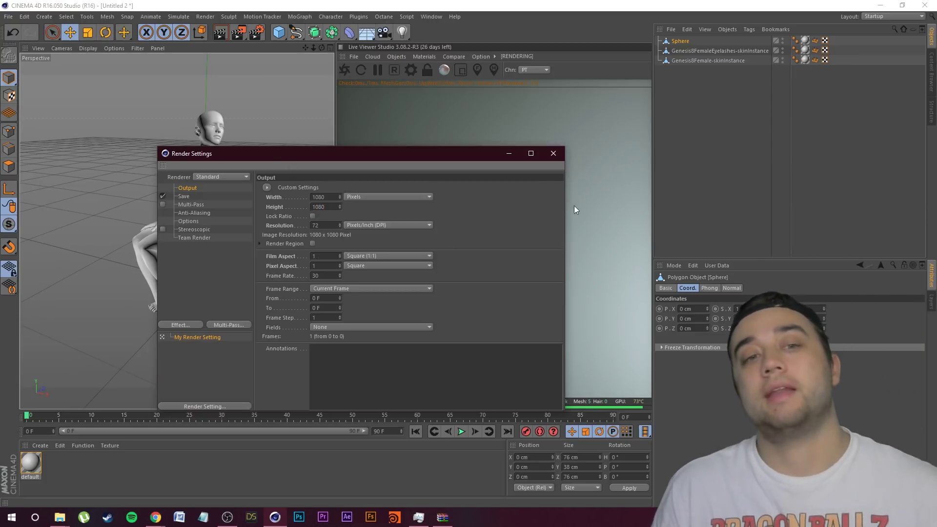
pyautogui.click(552, 154)
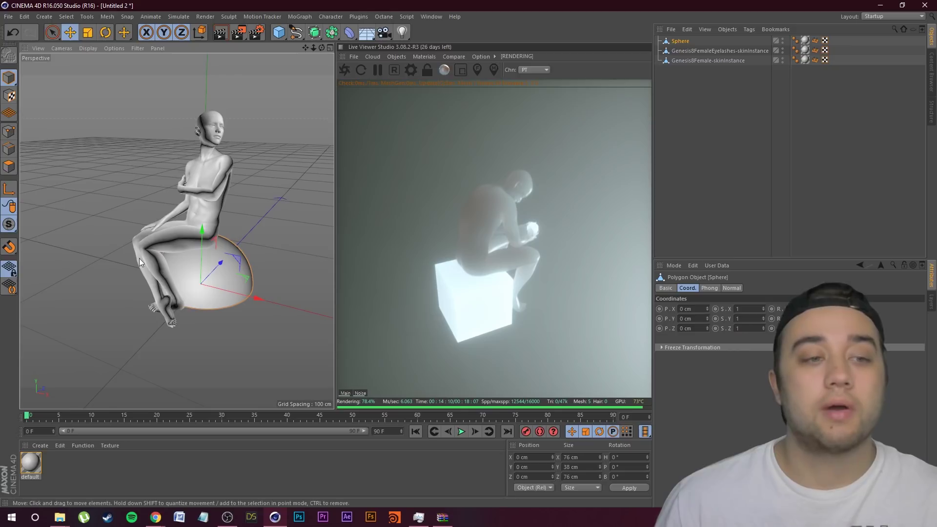
# Start the Octane live render of the new scene with the seated figure and sphere framed in view
pyautogui.scroll(-3, 92, 206)
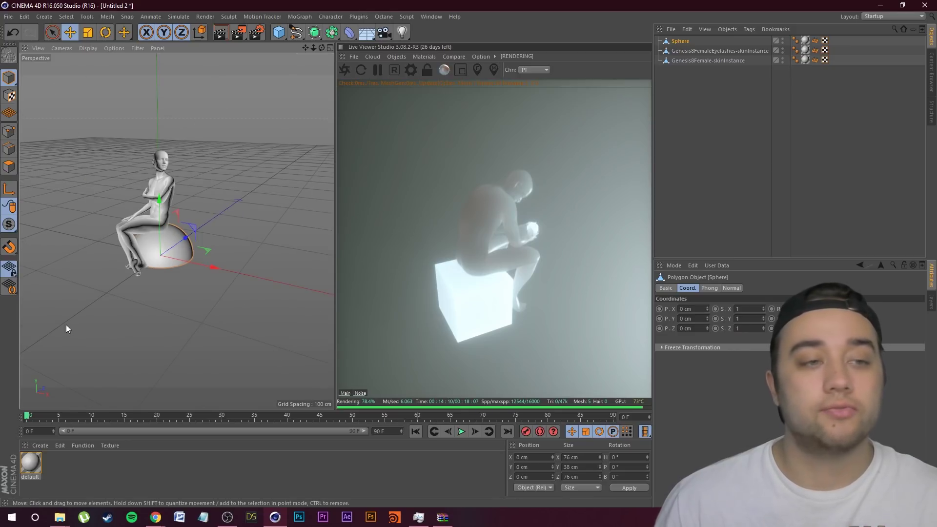
pyautogui.scroll(3, 99, 110)
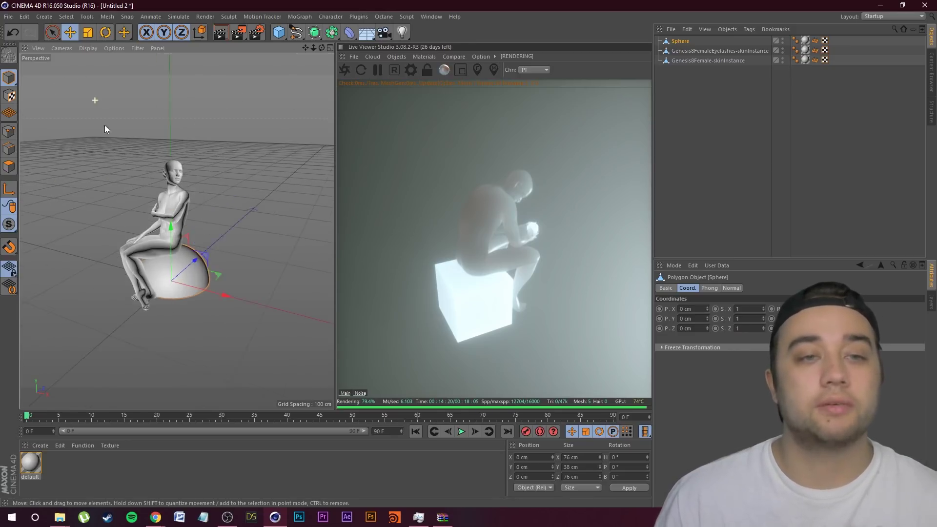
pyautogui.click(344, 73)
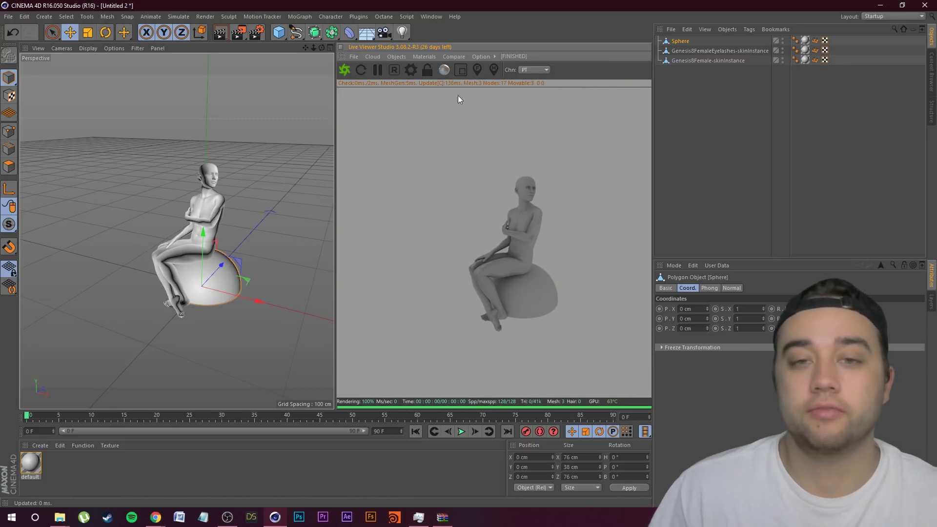
pyautogui.scroll(2, 107, 154)
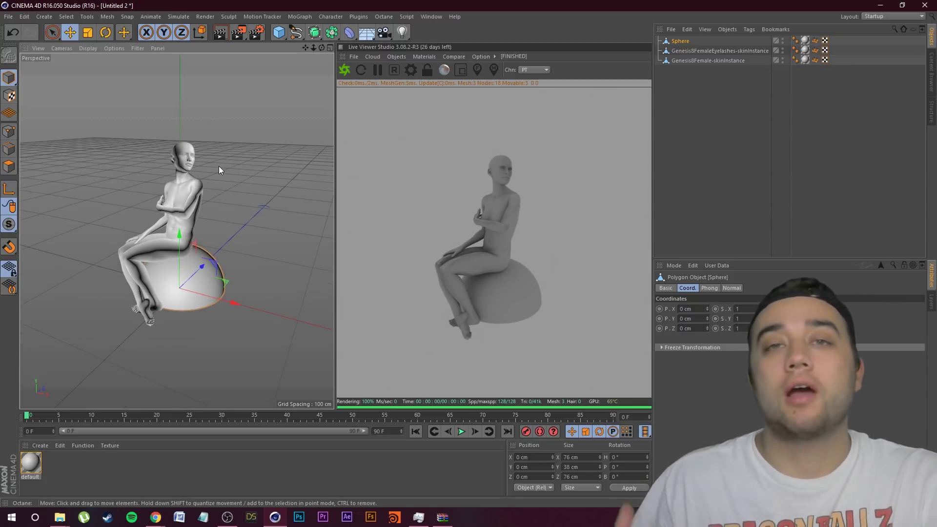
# Add an Octane environment sky to the scene and lower its power to 0.0001
pyautogui.click(402, 56)
pyautogui.click(407, 79)
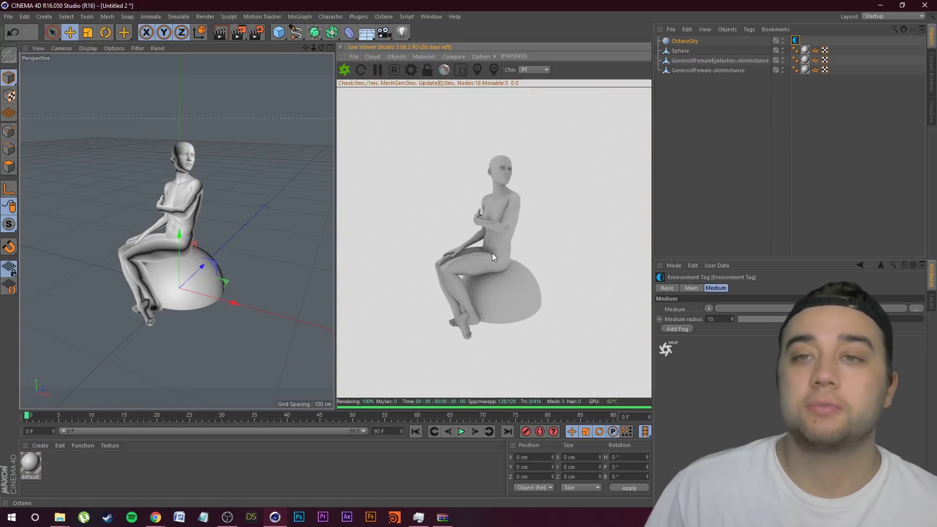
pyautogui.click(685, 41)
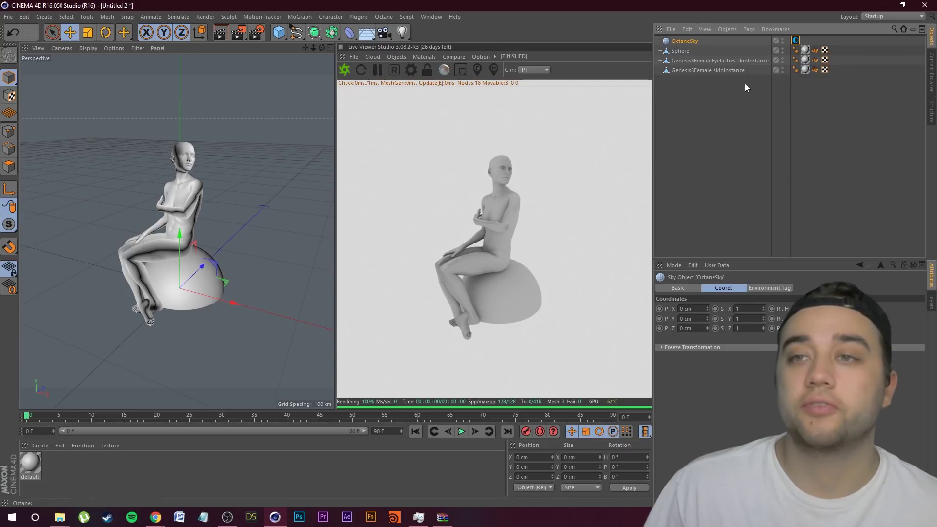
pyautogui.click(796, 41)
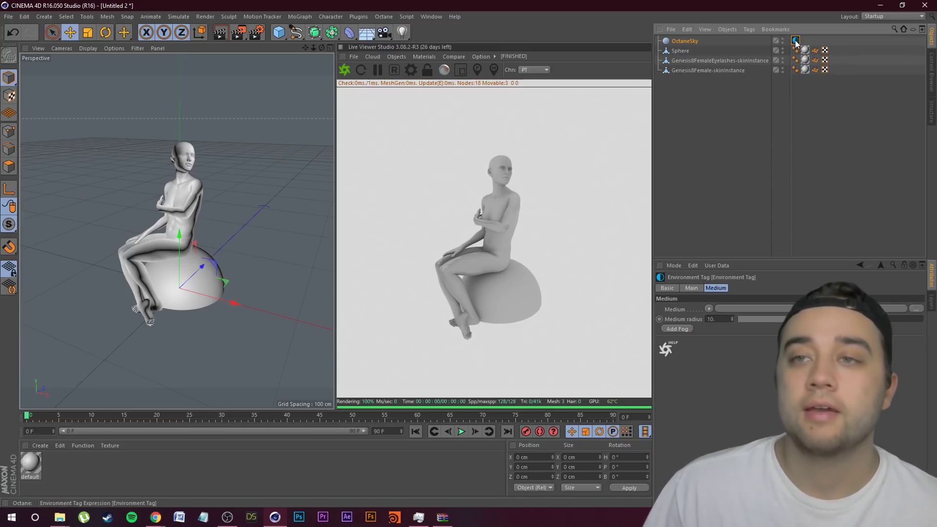
pyautogui.click(692, 288)
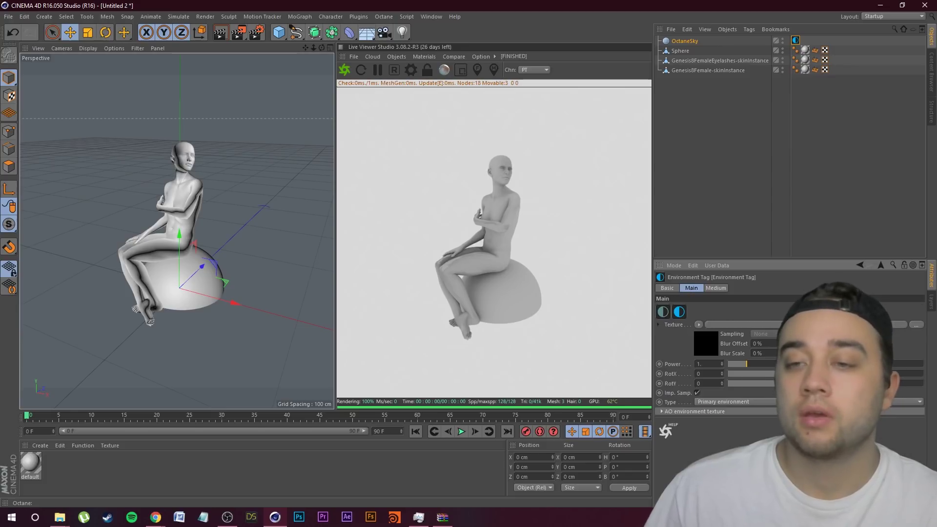
pyautogui.moveTo(746, 365); pyautogui.dragTo(640, 391)
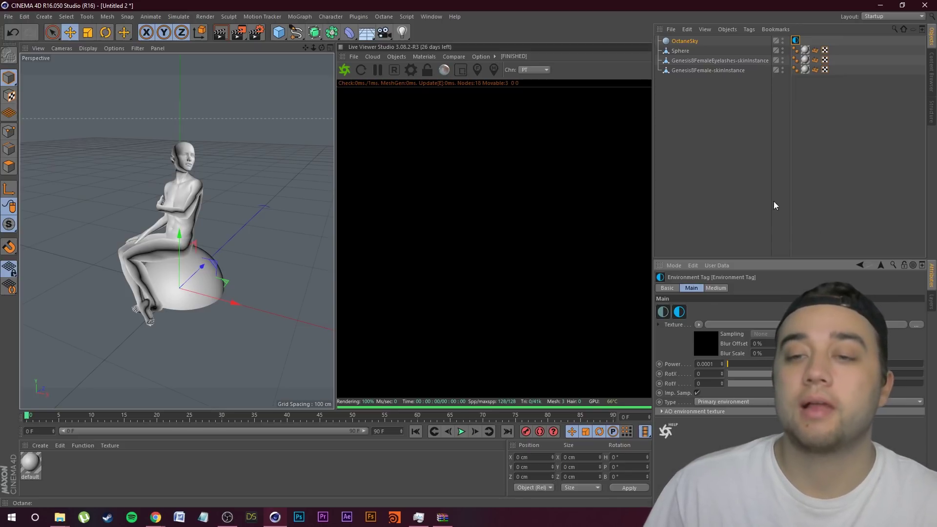
# Add fog to the sky's environment tag and set its scattering medium density to 0.2
pyautogui.click(716, 288)
pyautogui.click(680, 329)
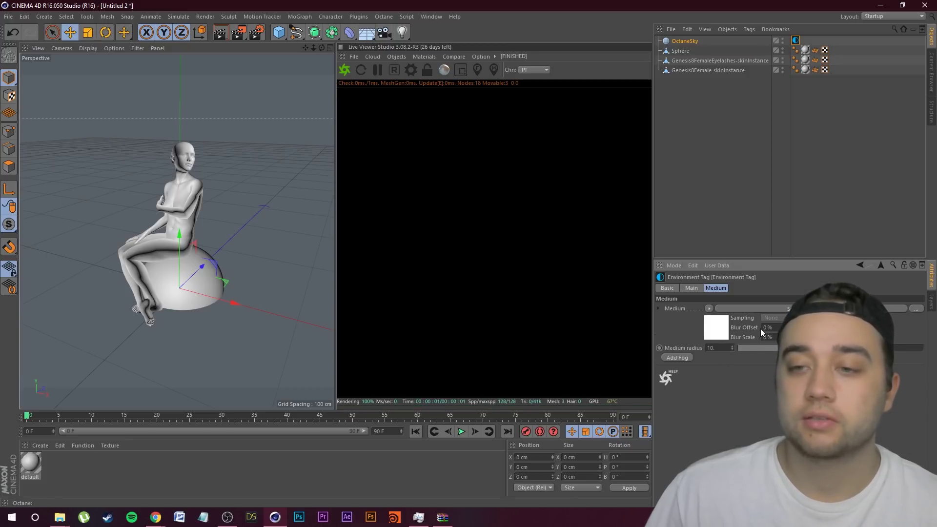
pyautogui.click(810, 309)
pyautogui.click(731, 309)
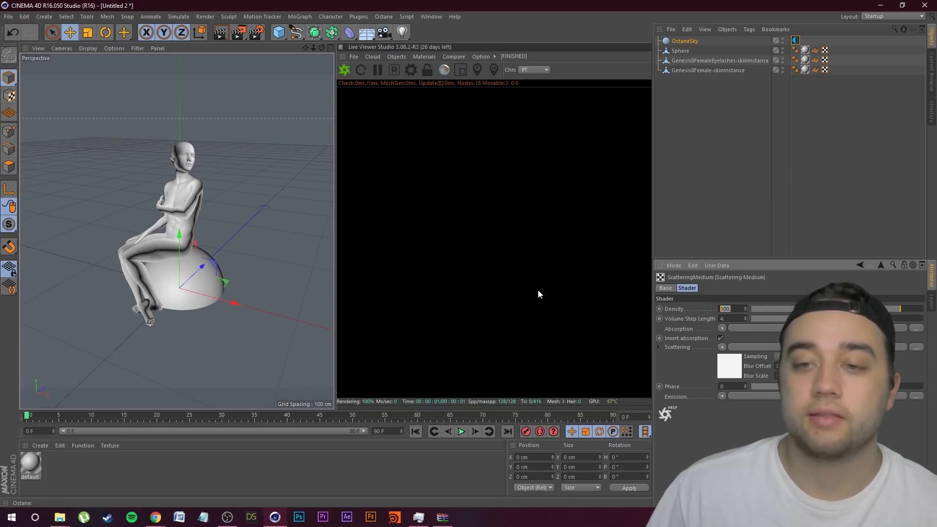
pyautogui.write('0')
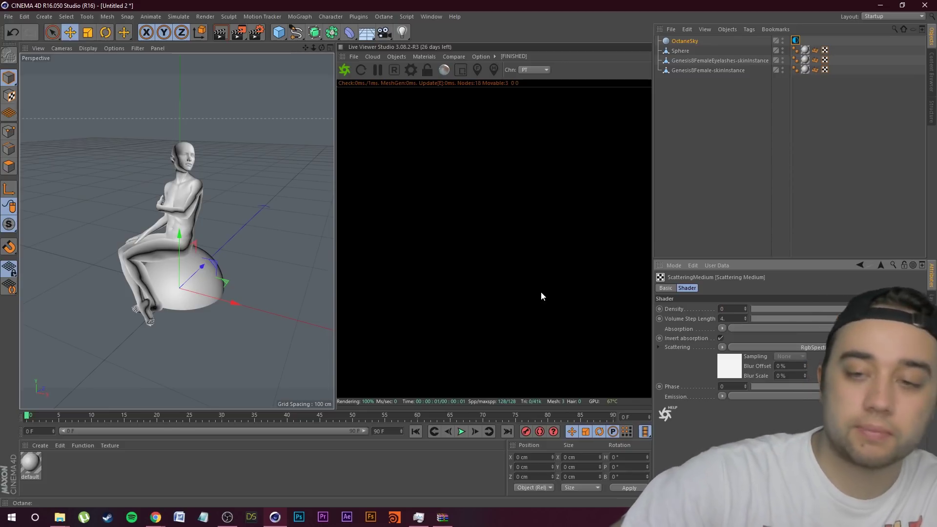
pyautogui.write('.2')
pyautogui.press('Return')
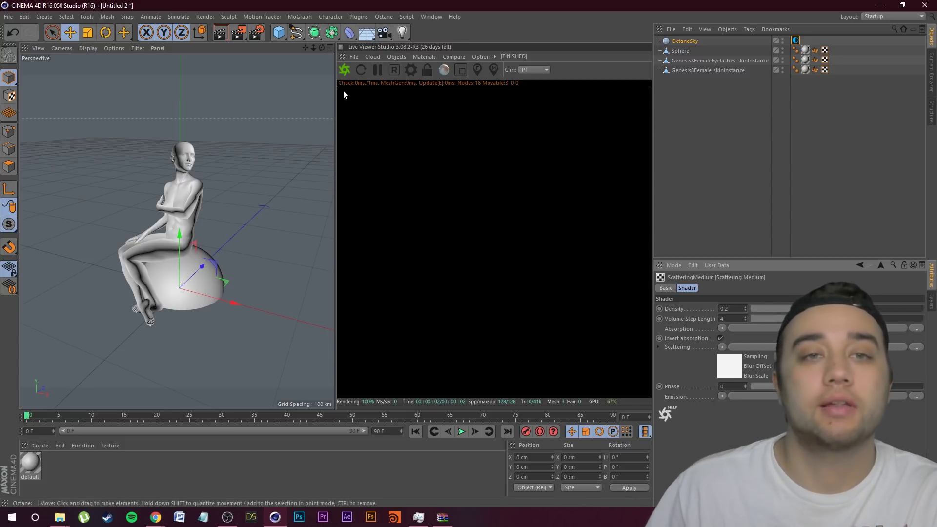
# Add an Octane area light and rotate it to a heading of about -68° so it stands side-on to the figure
pyautogui.click(396, 56)
pyautogui.moveTo(409, 100)
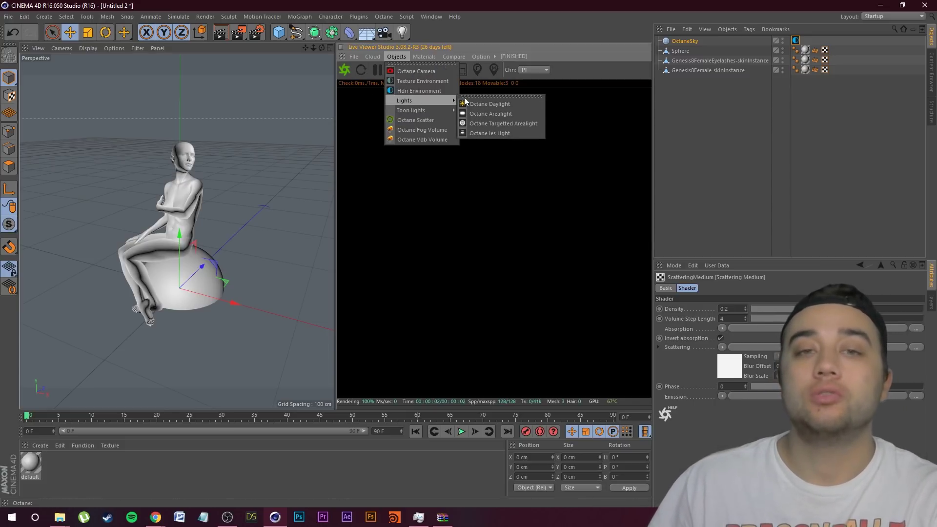
pyautogui.click(483, 114)
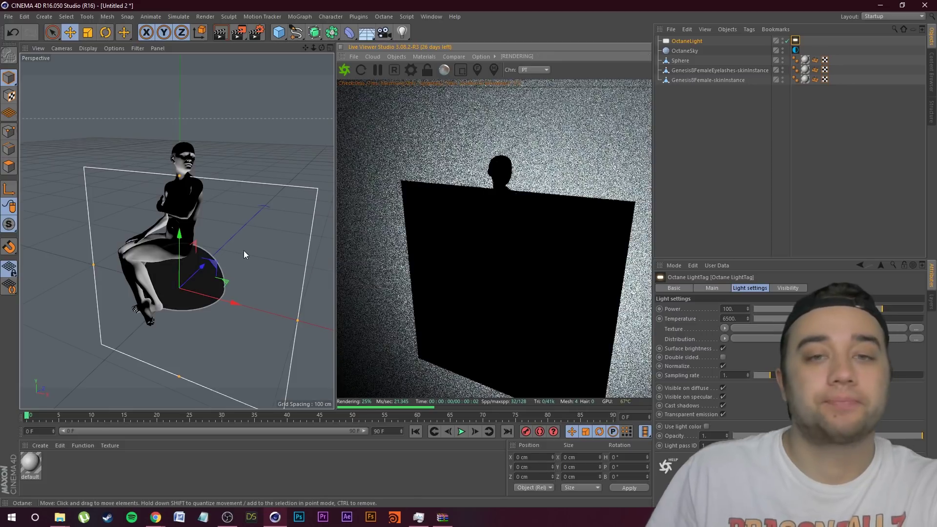
pyautogui.scroll(-3, 247, 266)
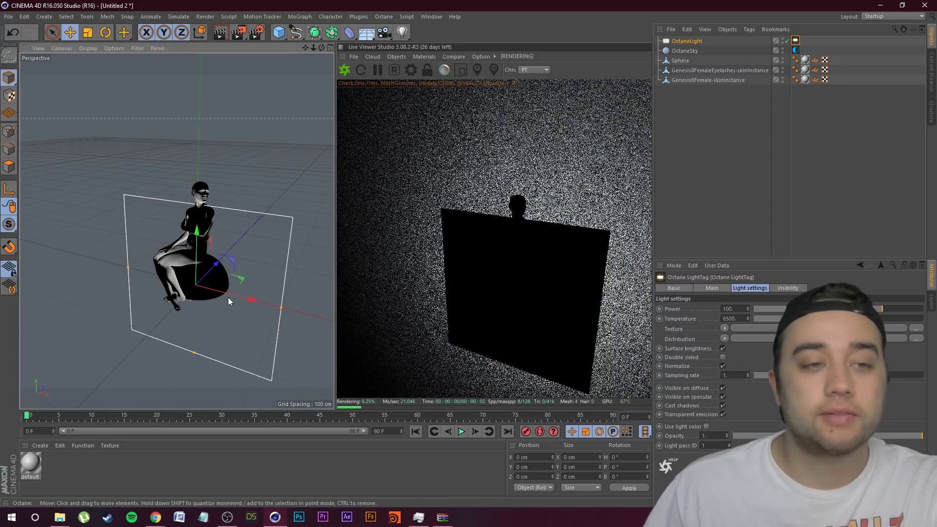
pyautogui.press('r')
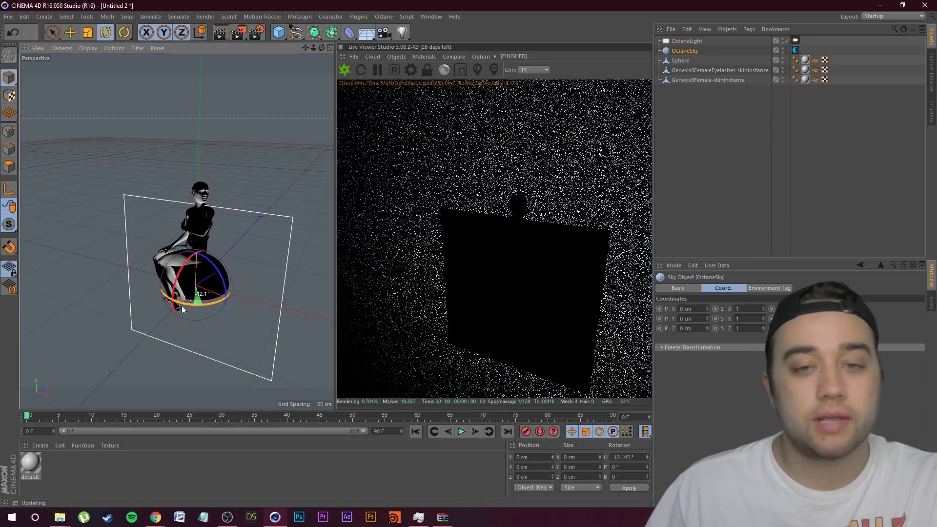
pyautogui.click(687, 42)
pyautogui.moveTo(194, 306); pyautogui.dragTo(88, 302)
# Move the area light well away from the figure on its front side, to about X -517 cm, Z -109 cm
pyautogui.press('e')
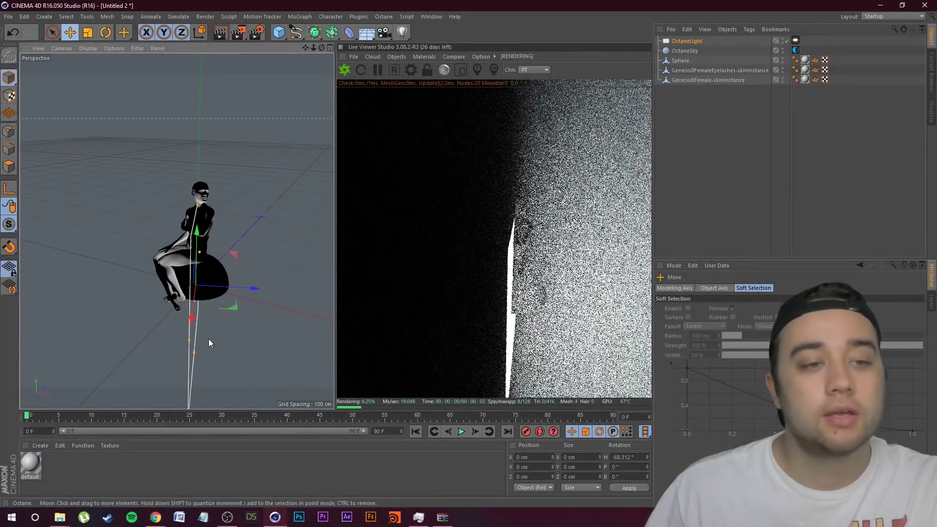
pyautogui.moveTo(247, 287); pyautogui.dragTo(106, 285)
pyautogui.scroll(-3, 106, 285)
pyautogui.moveTo(149, 253); pyautogui.dragTo(63, 257)
pyautogui.scroll(5, 124, 251)
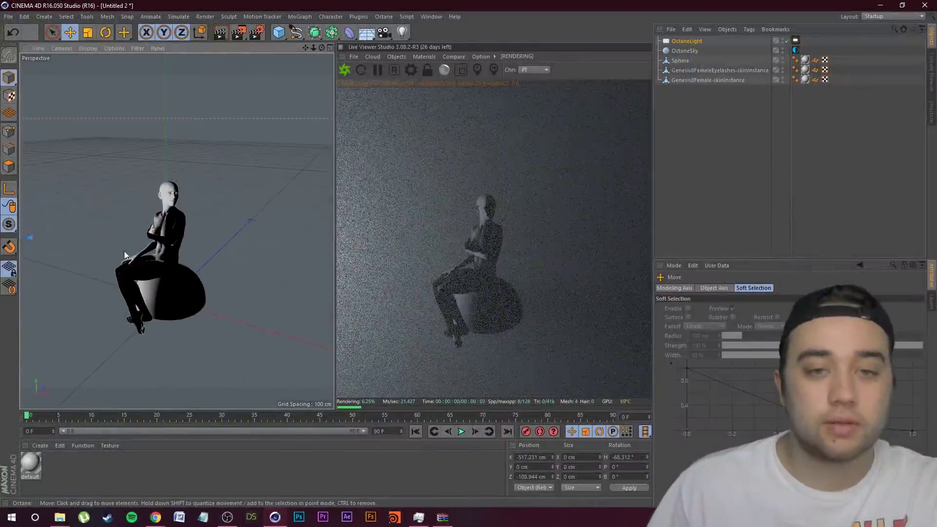
# Duplicate the area light and move the copy to the opposite side of the figure, about X 447 cm, Z 275 cm
pyautogui.click(692, 42)
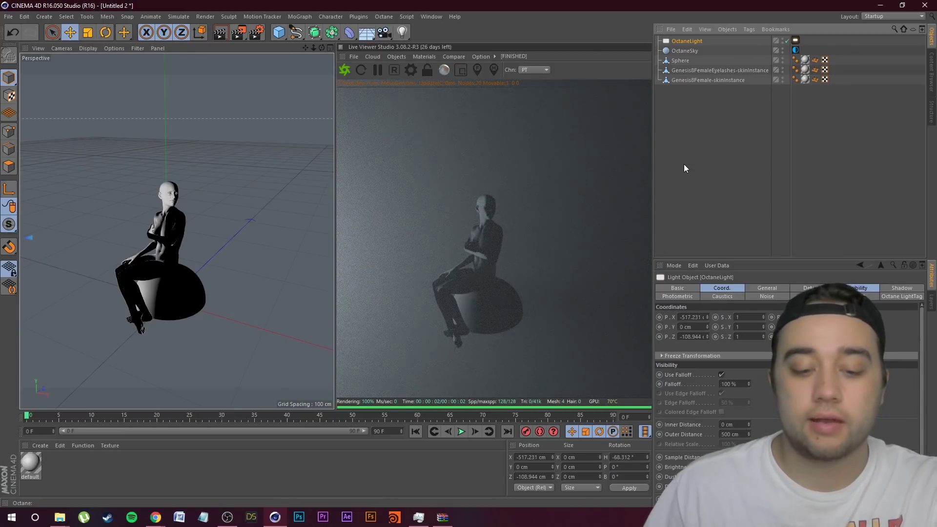
pyautogui.hotkey('ctrl', 'c')
pyautogui.hotkey('ctrl', 'v')
pyautogui.scroll(-7, 146, 246)
pyautogui.moveTo(85, 248); pyautogui.dragTo(314, 280)
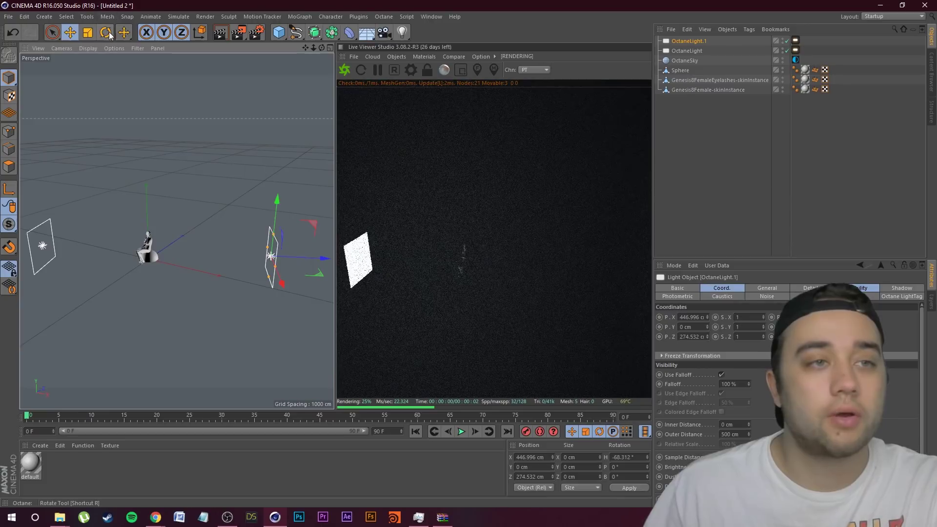
# Rotate the duplicate light to about -260° heading and 34° pitch, and lower it to about X 267, Y -228, Z 241 cm
pyautogui.press('r')
pyautogui.moveTo(293, 270); pyautogui.dragTo(246, 233)
pyautogui.press('e')
pyautogui.moveTo(312, 217); pyautogui.dragTo(253, 288)
pyautogui.moveTo(190, 301); pyautogui.dragTo(173, 289)
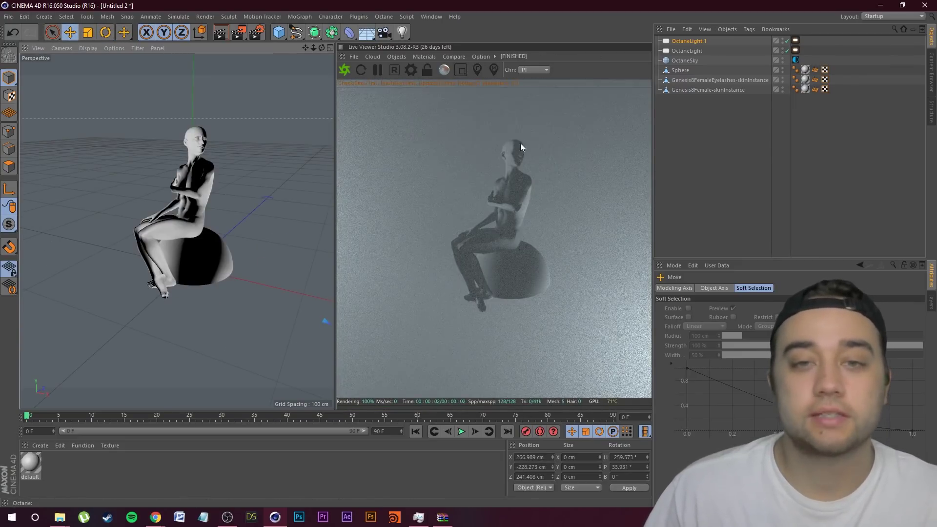
# Shift the duplicate light to about X 316, Y -154, Z 250 cm using the front view, and return to the perspective view
pyautogui.middleClick(286, 378)
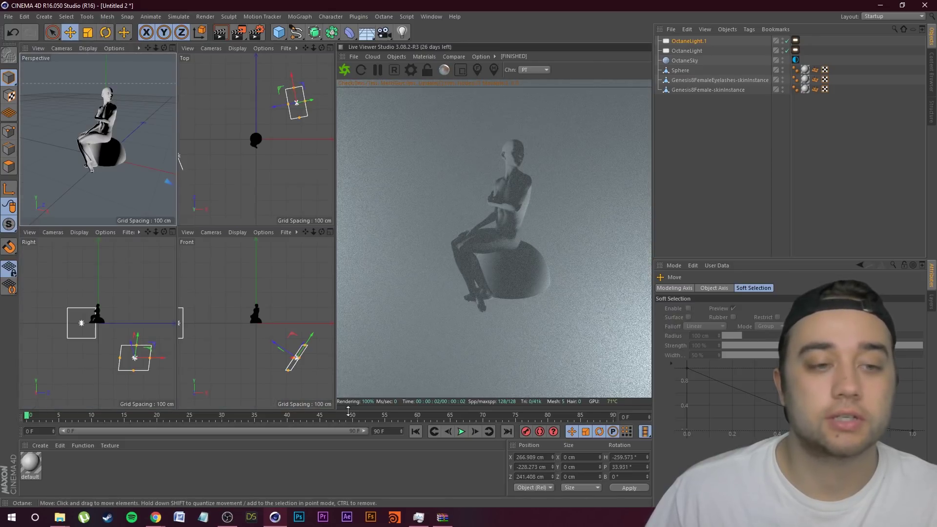
pyautogui.moveTo(272, 361); pyautogui.dragTo(279, 350)
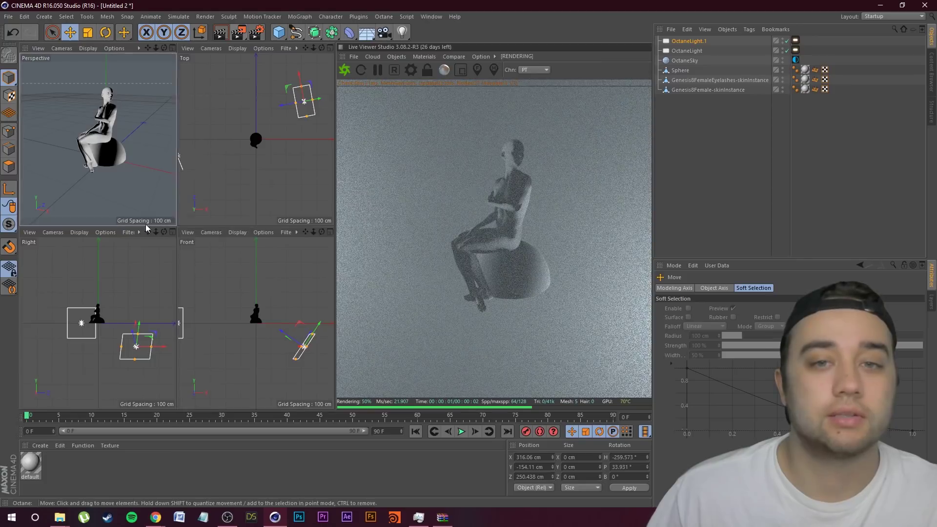
pyautogui.press('F1')
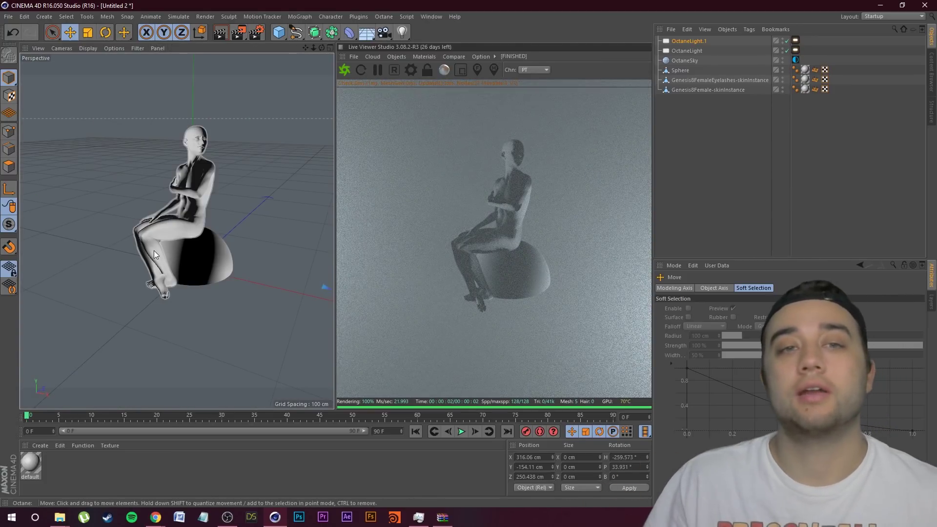
# Switch the Octane render kernel to Pathtracing and set its maximum samples to 2000
pyautogui.click(410, 69)
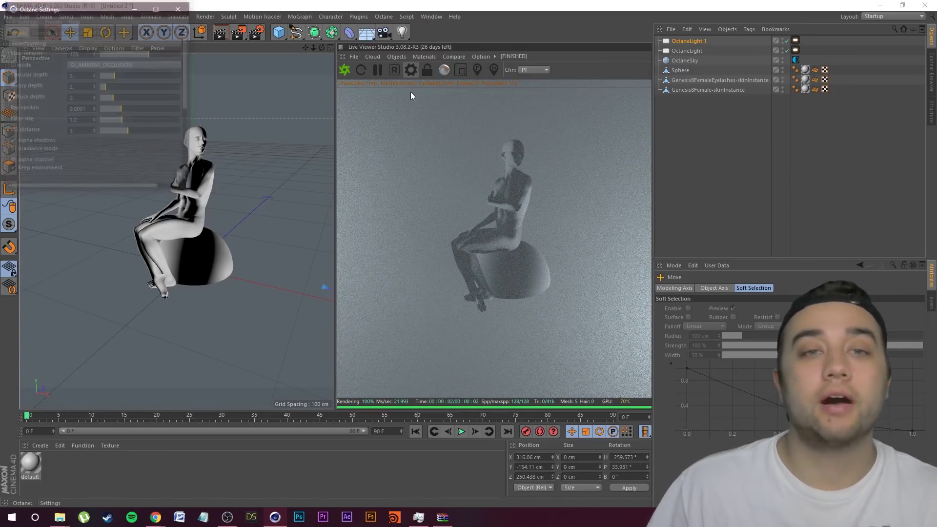
pyautogui.moveTo(75, 12); pyautogui.dragTo(177, 64)
pyautogui.click(153, 93)
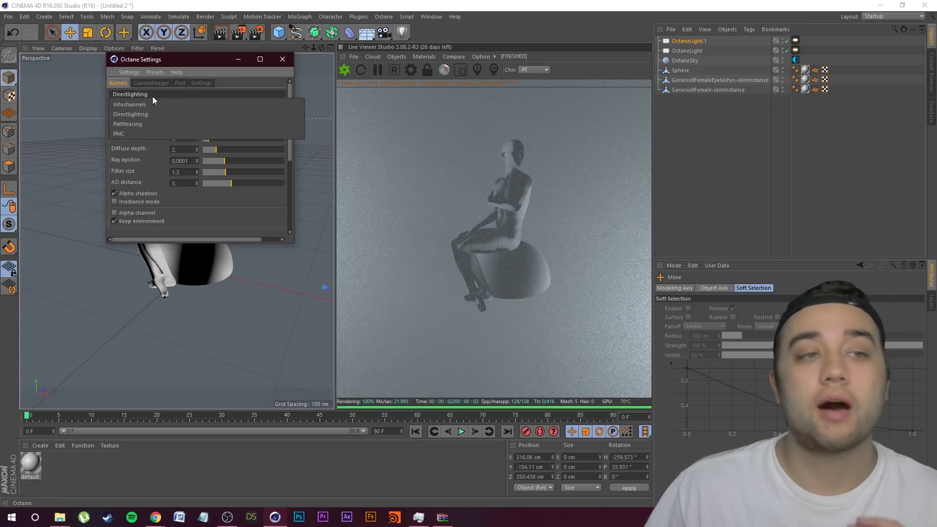
pyautogui.click(137, 124)
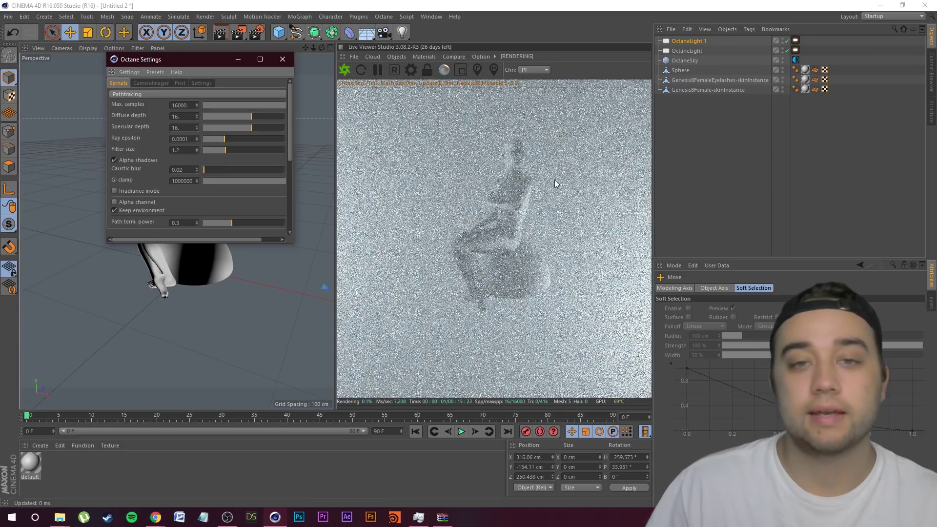
pyautogui.click(181, 105)
pyautogui.write('2000')
pyautogui.press('Return')
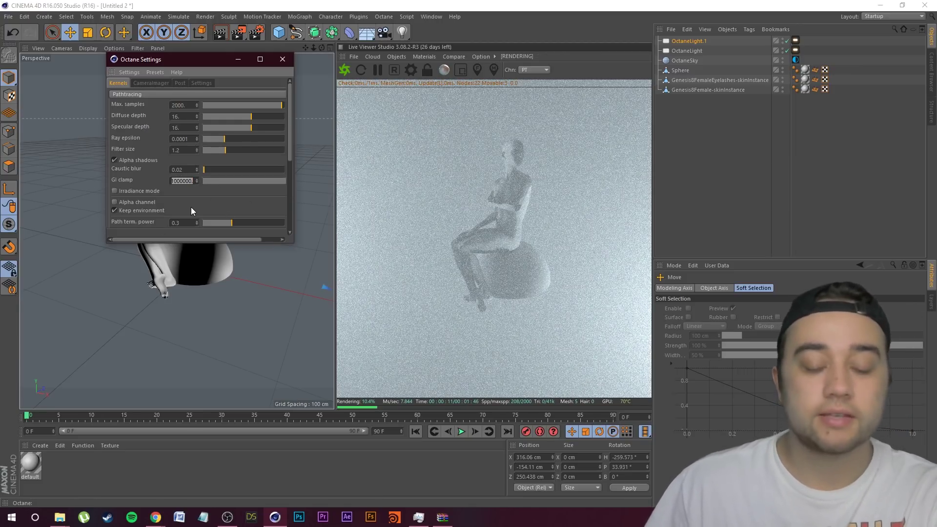
# Set the kernel's GI clamp and caustic blur to 1, enable adaptive sampling, and close the render settings
pyautogui.write('1')
pyautogui.press('Return')
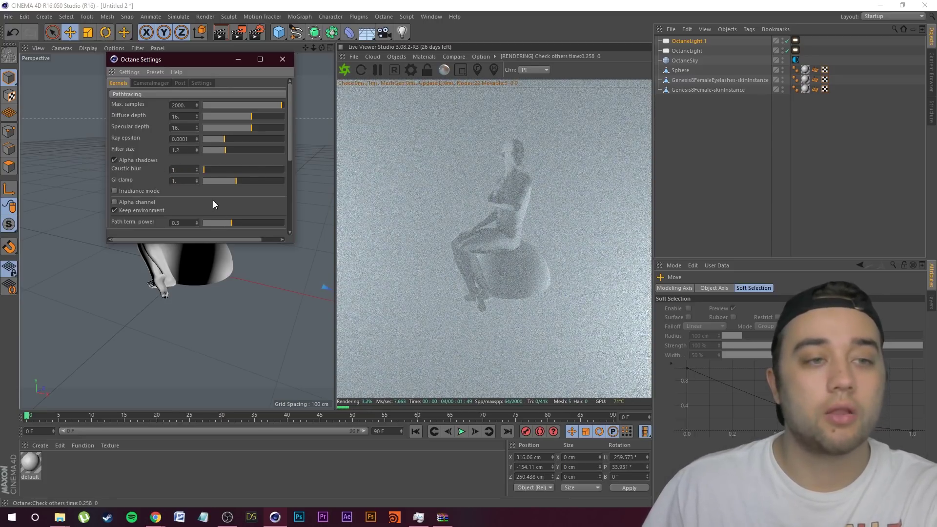
pyautogui.moveTo(287, 144); pyautogui.dragTo(285, 208)
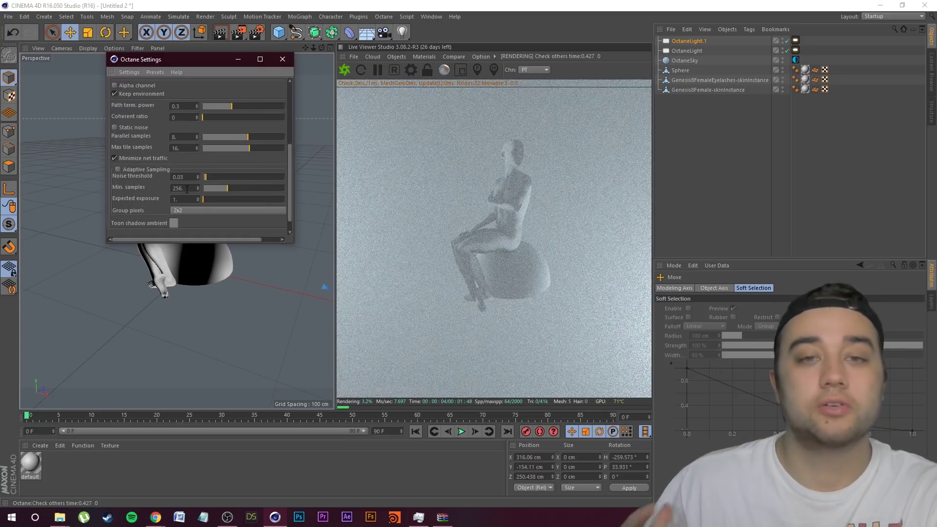
pyautogui.click(118, 169)
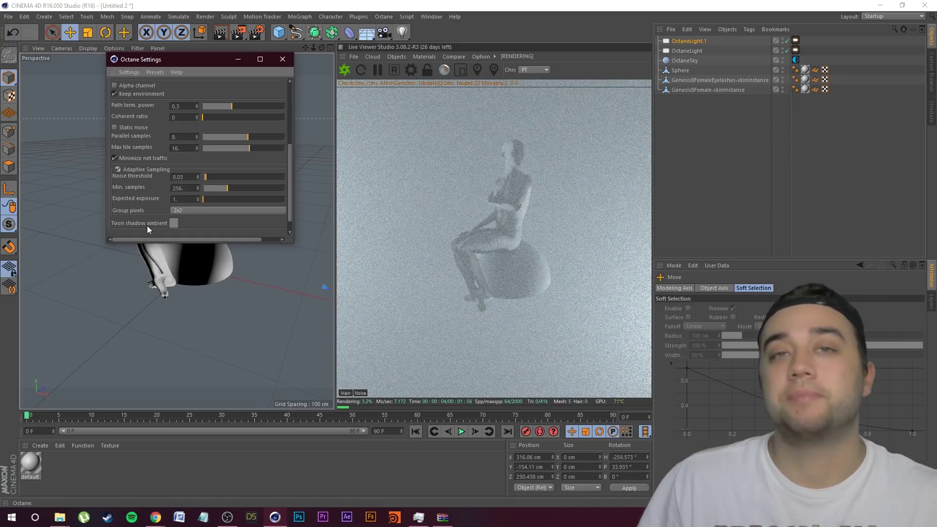
pyautogui.moveTo(291, 171); pyautogui.dragTo(300, 113)
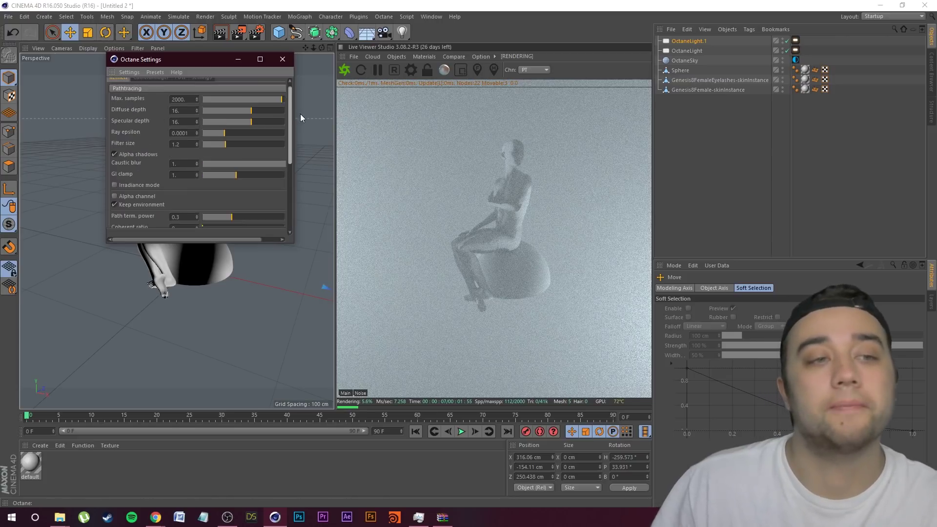
pyautogui.click(286, 60)
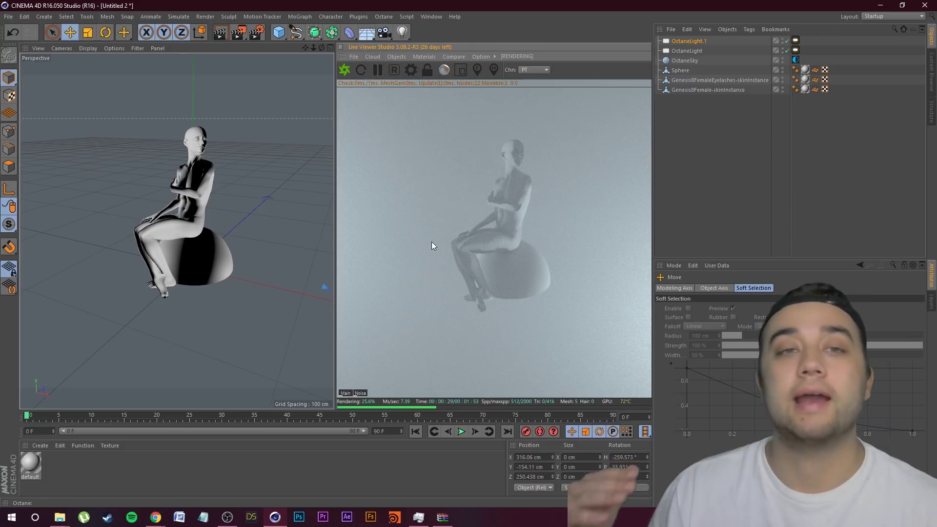
# Add an Octane camera to the scene and look through it
pyautogui.click(397, 56)
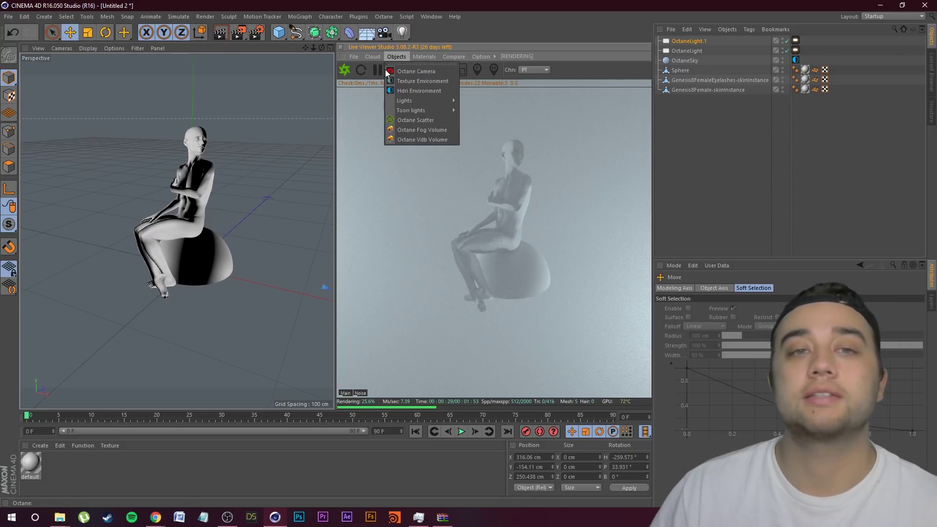
pyautogui.click(412, 69)
pyautogui.click(691, 42)
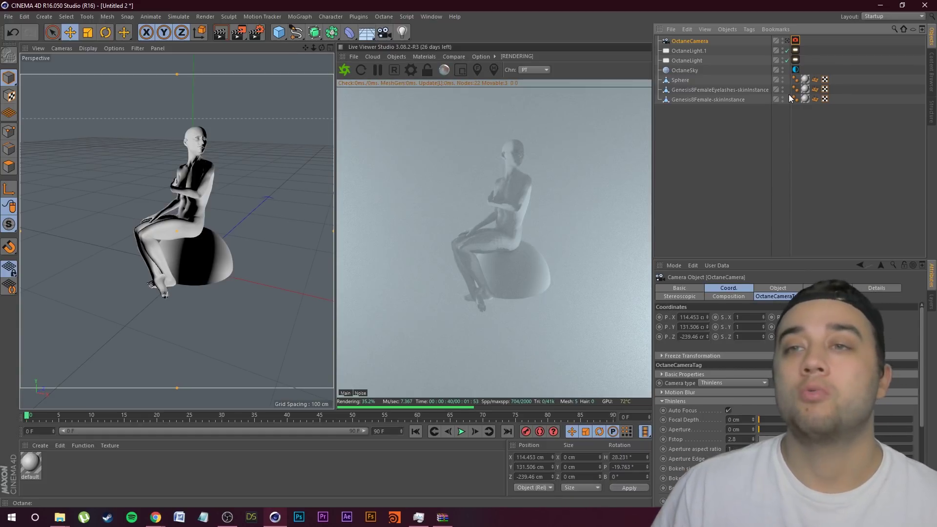
pyautogui.click(787, 41)
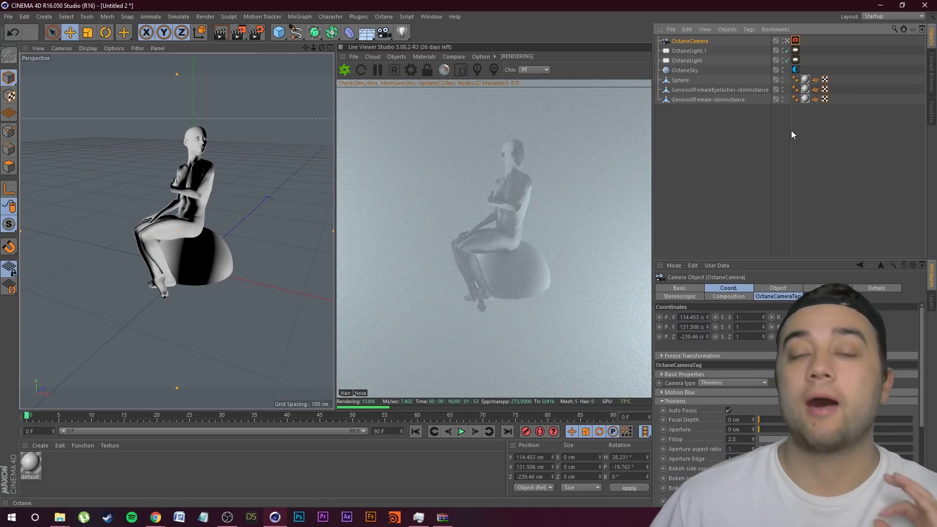
# Leave the camera view to examine the camera and area light placement from outside, and return to the camera view
pyautogui.click(788, 41)
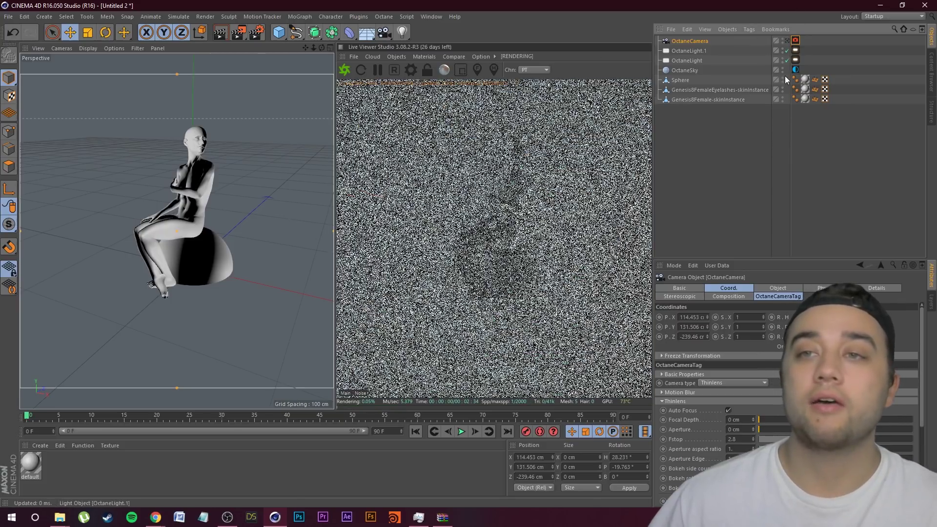
pyautogui.scroll(-8, 195, 155)
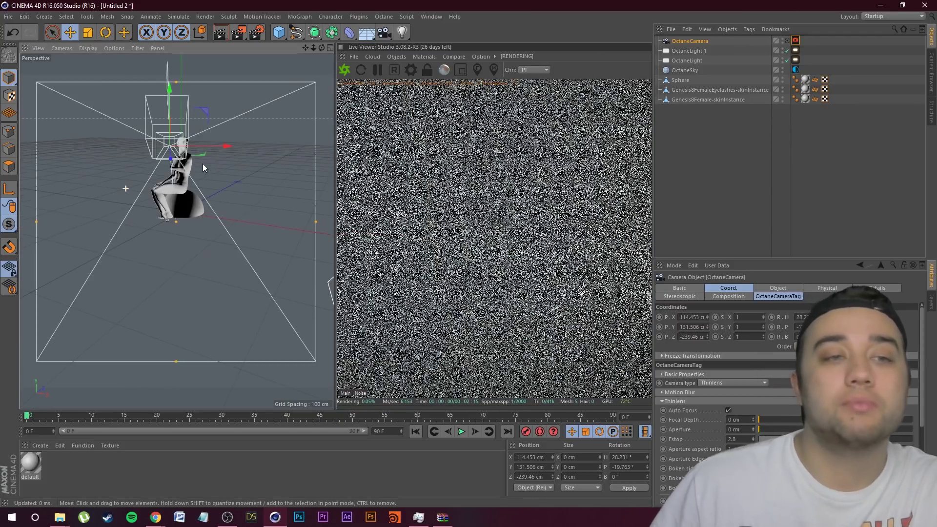
pyautogui.keyDown('alt'); pyautogui.moveTo(176, 230); pyautogui.dragTo(277, 241); pyautogui.keyUp('alt')
pyautogui.scroll(8, 191, 198)
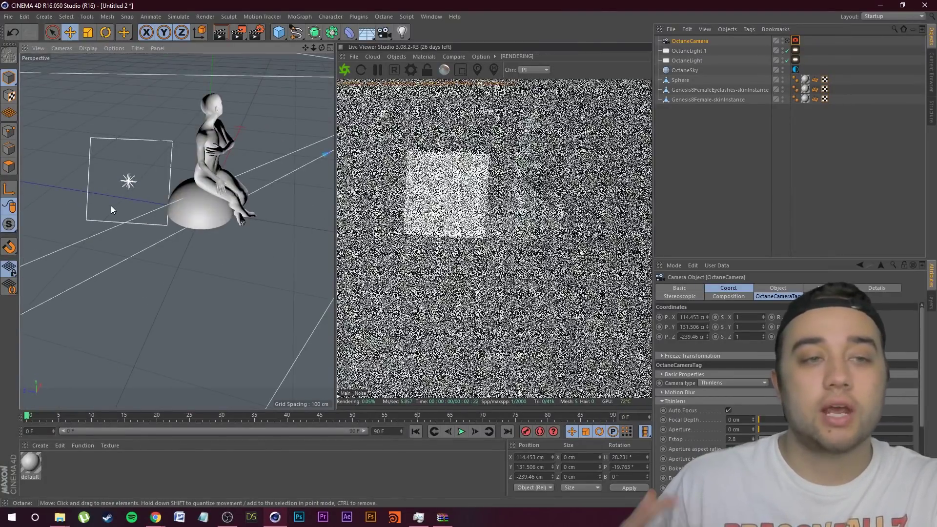
pyautogui.scroll(-3, 110, 206)
pyautogui.keyDown('alt'); pyautogui.moveTo(148, 217); pyautogui.dragTo(302, 168); pyautogui.keyUp('alt')
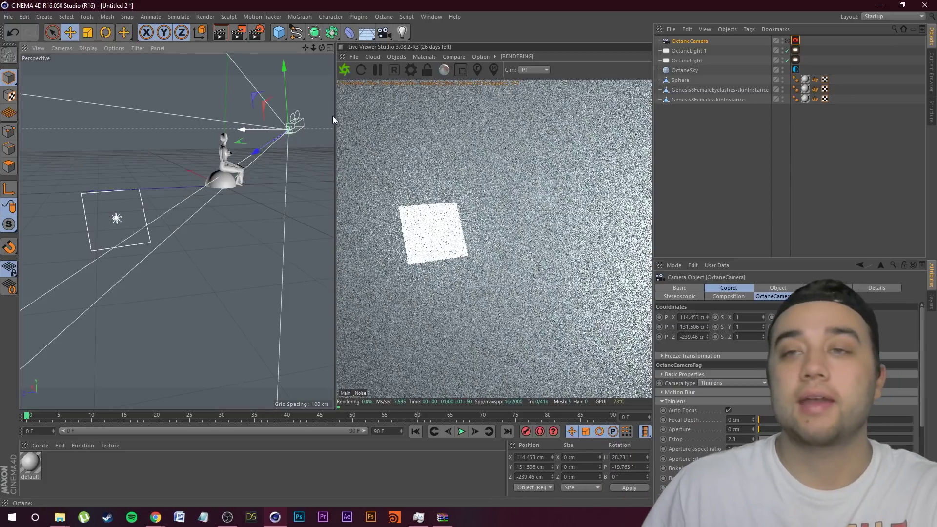
pyautogui.click(787, 41)
pyautogui.click(787, 41)
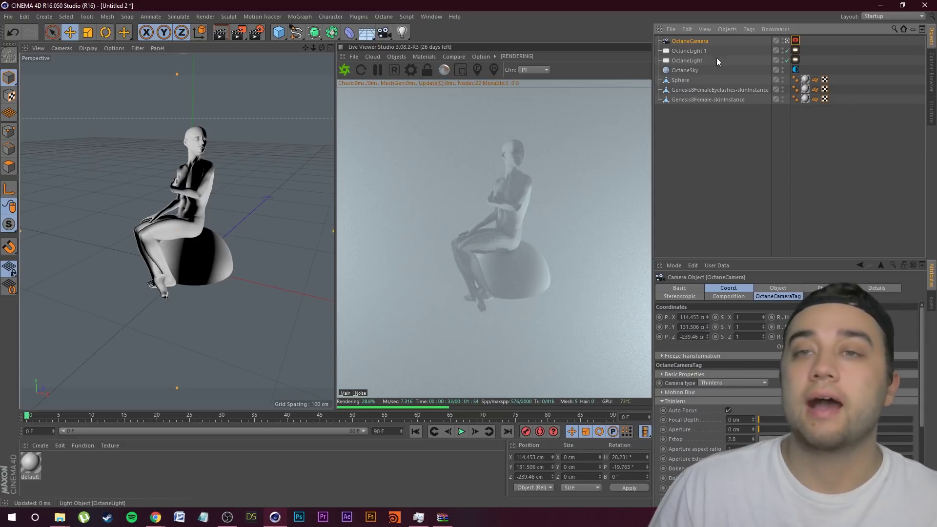
# Enable the camera imager and post processing in the Octane camera's tag
pyautogui.click(795, 41)
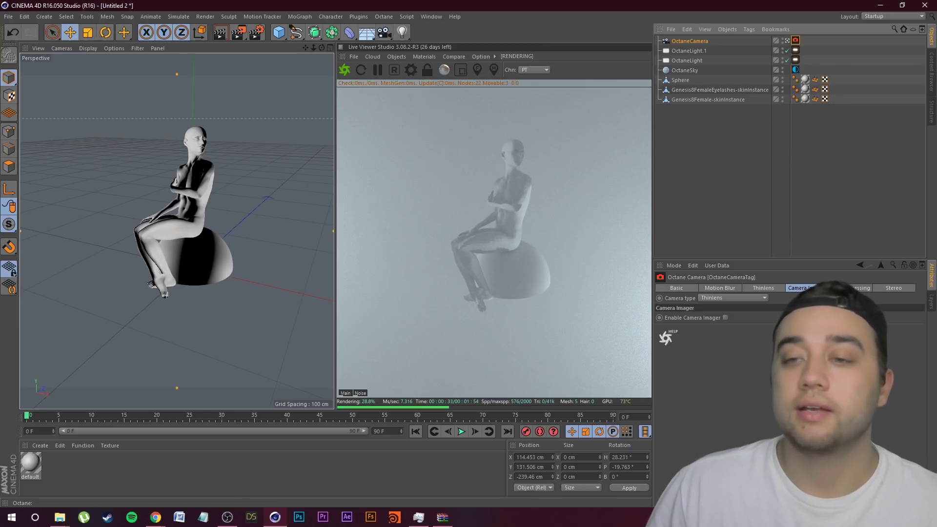
pyautogui.click(726, 318)
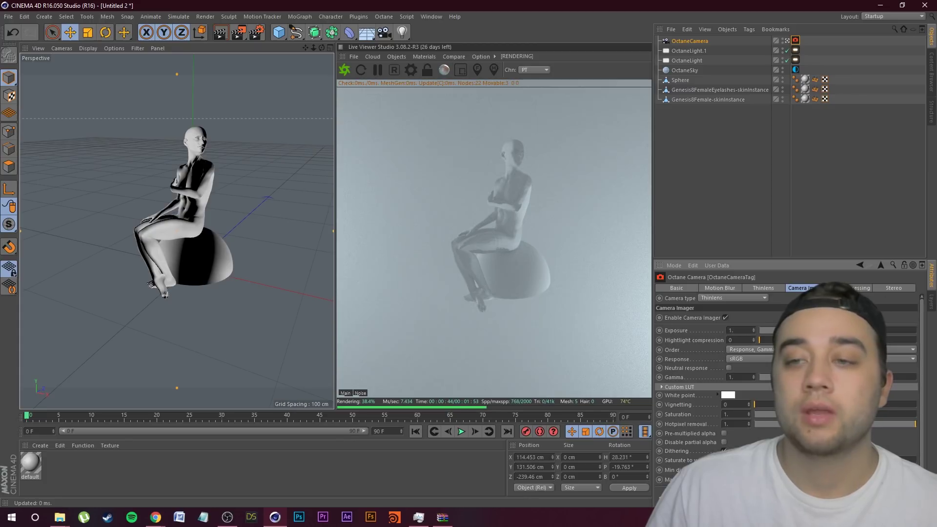
pyautogui.click(862, 288)
pyautogui.click(713, 318)
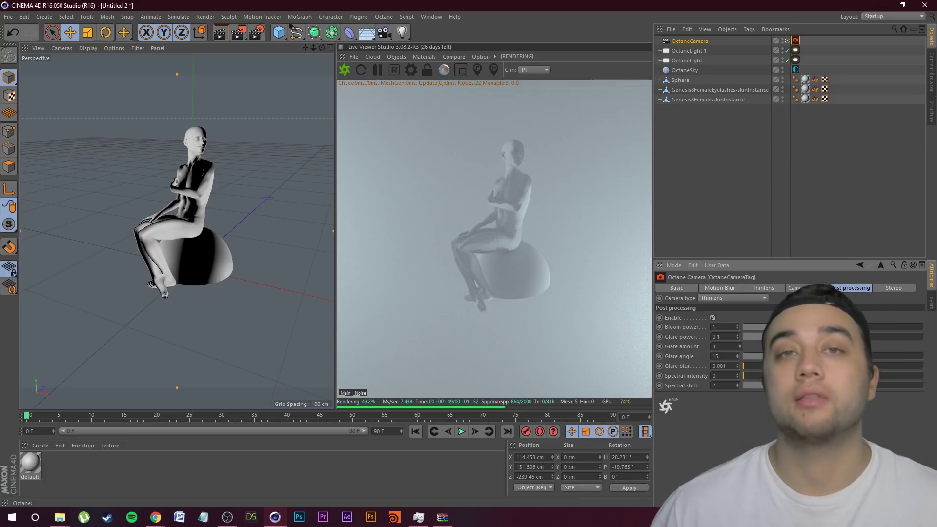
# Try a bloom power of about 2 and a glare power of about 58 on the camera, and undo both changes
pyautogui.moveTo(833, 327); pyautogui.dragTo(894, 320)
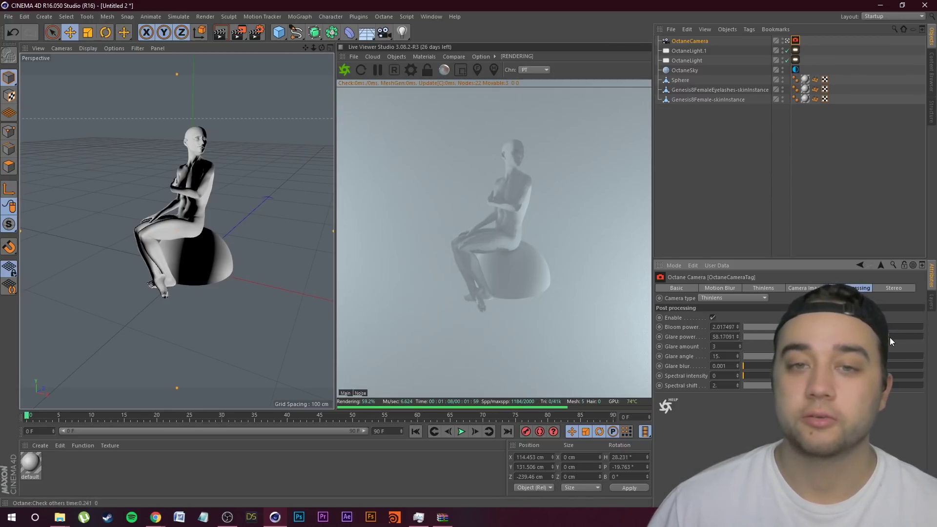
pyautogui.moveTo(890, 337); pyautogui.dragTo(841, 337)
pyautogui.hotkey('ctrl', 'z')
pyautogui.hotkey('ctrl', 'z')
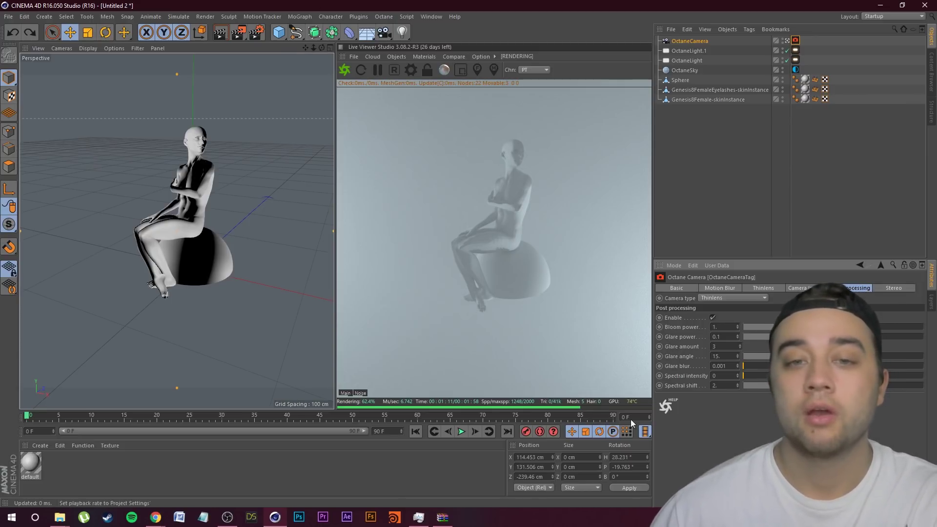
pyautogui.moveTo(495, 236)
pyautogui.mouseDown()
pyautogui.moveTo(505, 235)
pyautogui.moveTo(488, 237)
pyautogui.mouseUp()
pyautogui.scroll(2, 496, 243)
pyautogui.scroll(-2, 496, 243)
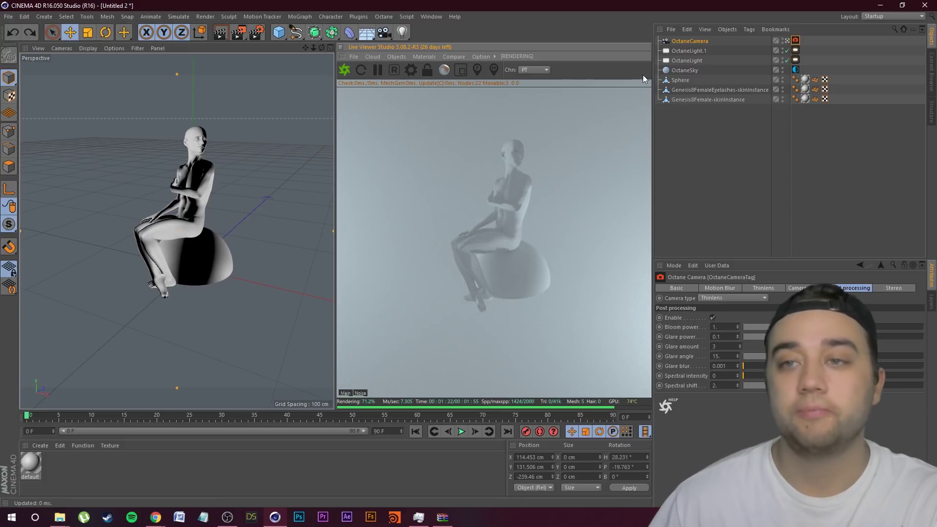
# Delete the Normal tags from the figure's eyelashes, the figure's body and the sphere
pyautogui.click(705, 101)
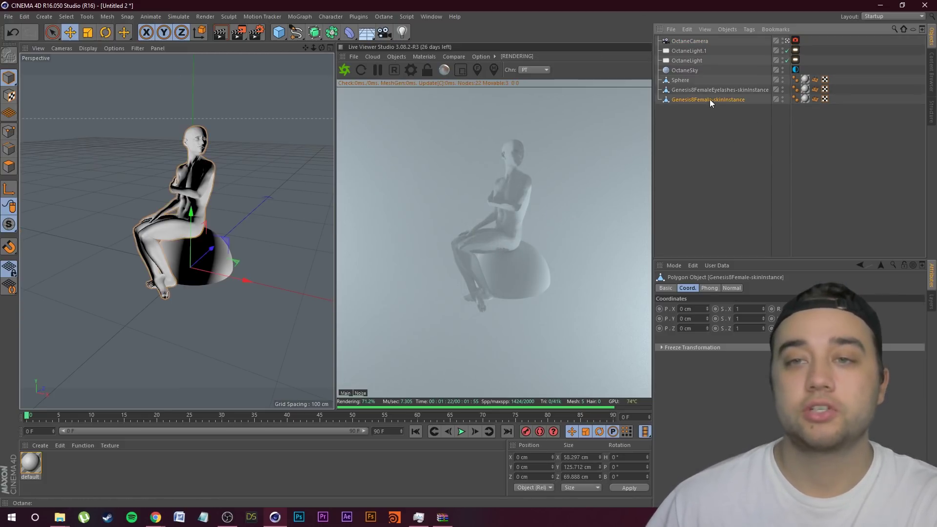
pyautogui.click(717, 91)
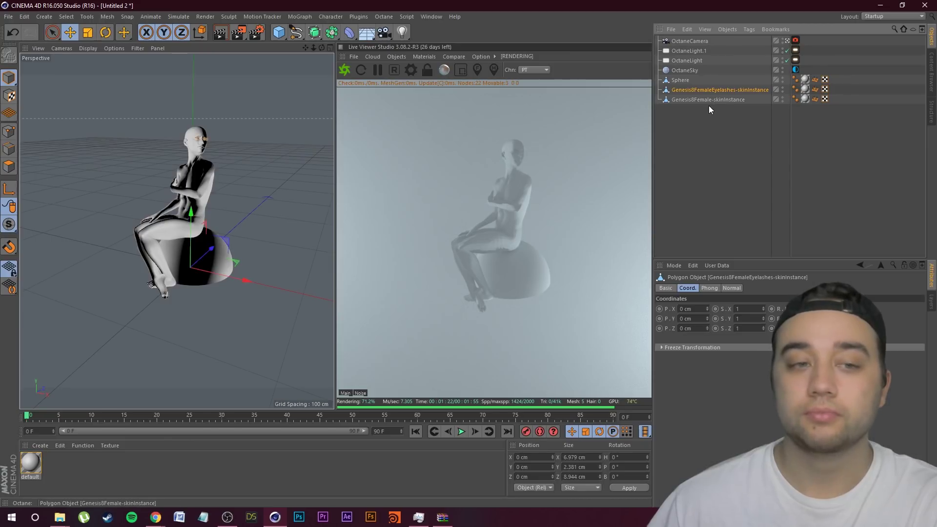
pyautogui.click(815, 91)
pyautogui.press('Delete')
pyautogui.click(815, 99)
pyautogui.press('Delete')
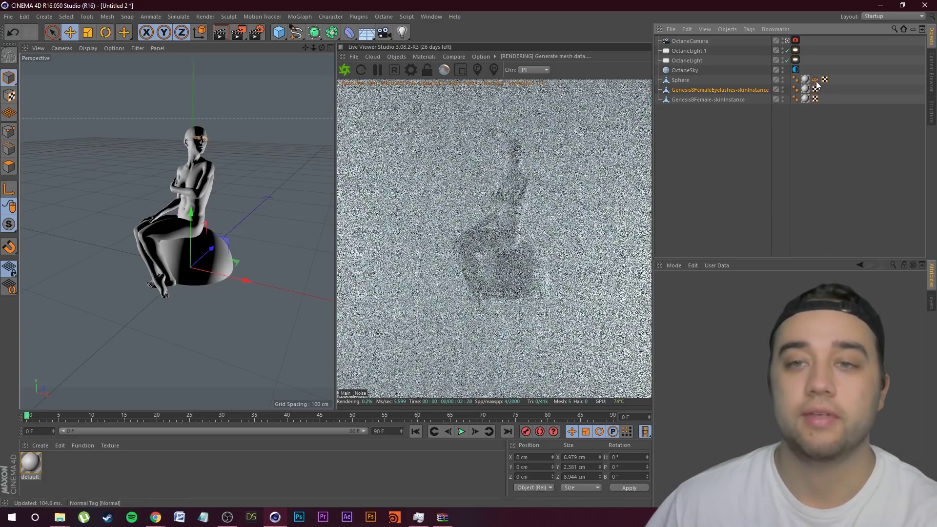
pyautogui.click(815, 79)
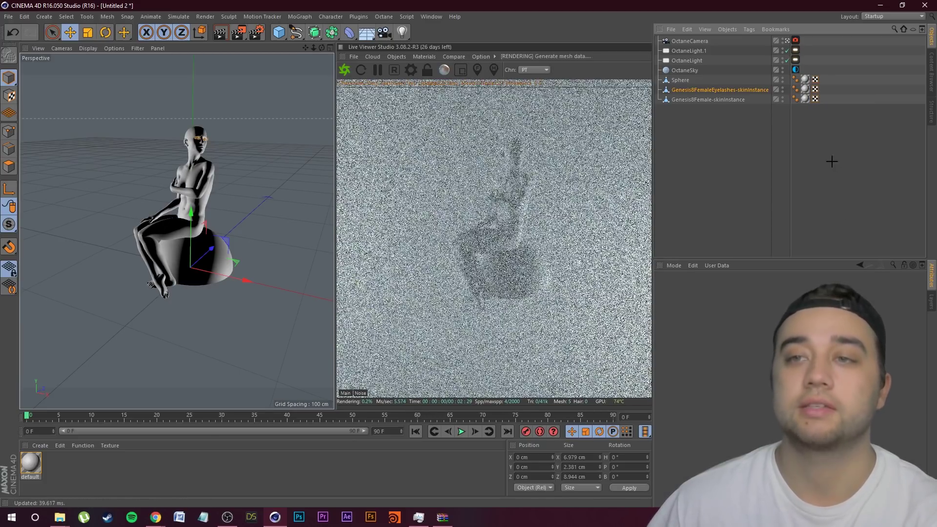
pyautogui.click(824, 162)
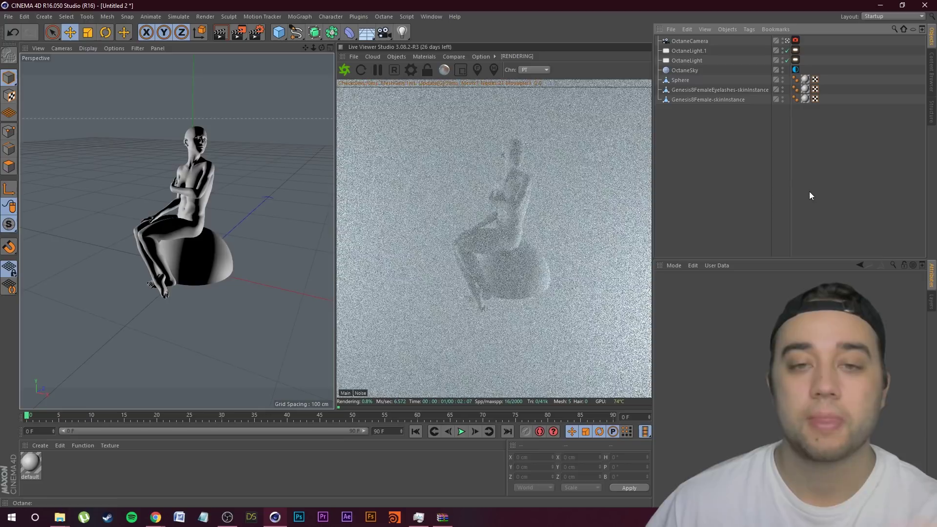
# Try a changed exposure in the Octane camera's imager settings, undo it, and raise the gamma to about 2.39
pyautogui.click(688, 40)
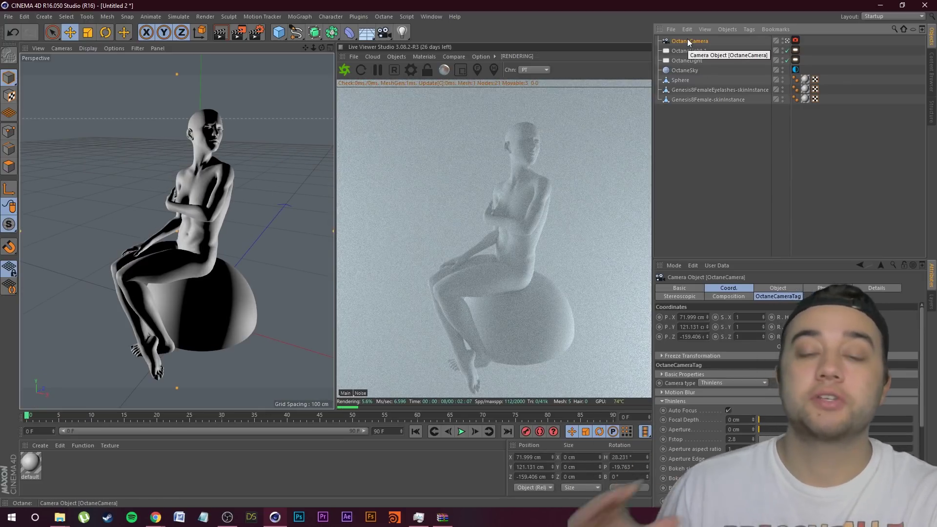
pyautogui.click(785, 288)
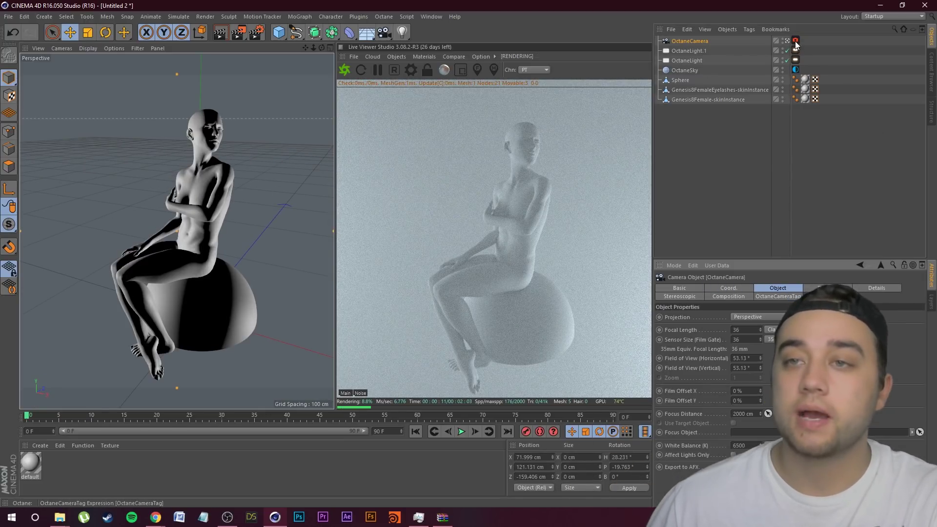
pyautogui.click(795, 41)
pyautogui.click(805, 288)
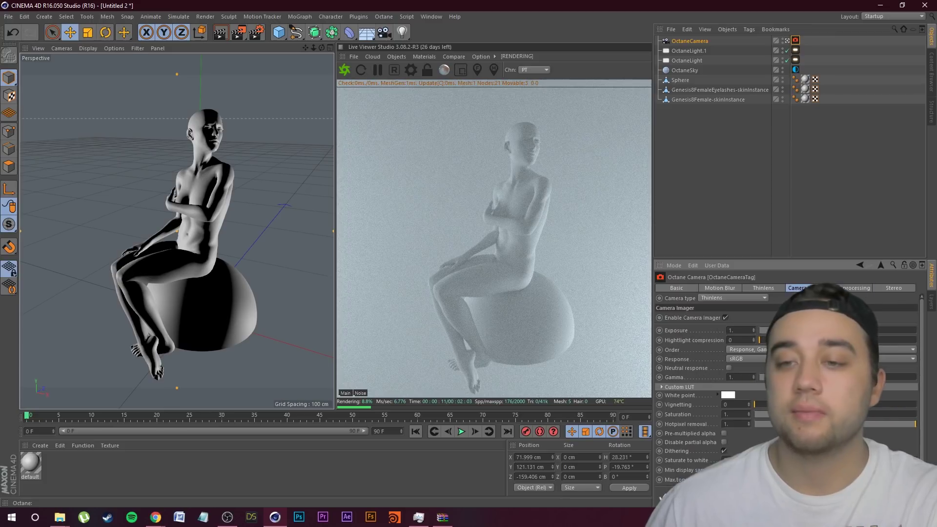
pyautogui.click(837, 330)
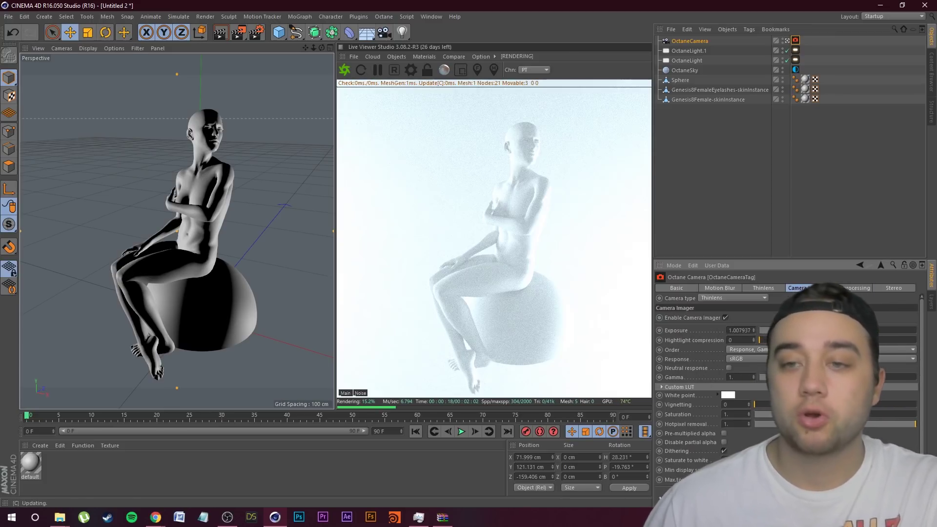
pyautogui.hotkey('ctrl', 'z')
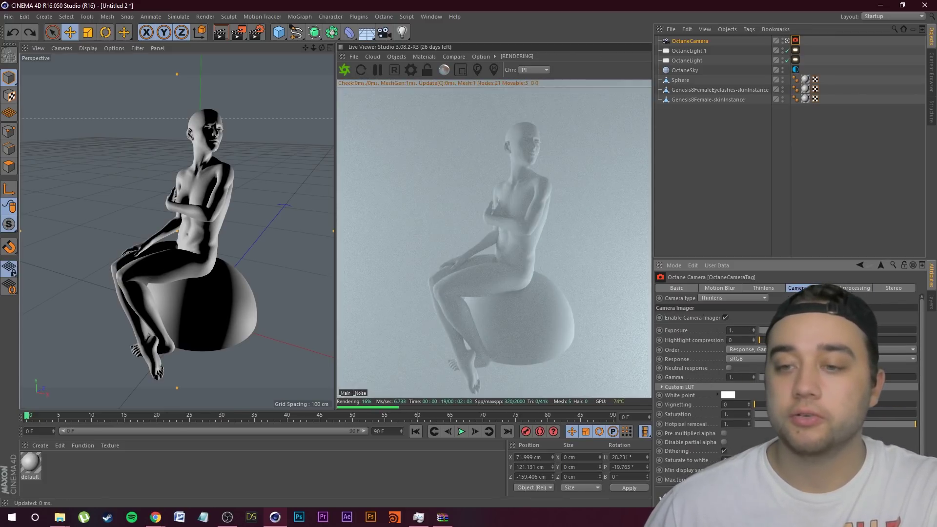
pyautogui.hotkey('ctrl', 'y')
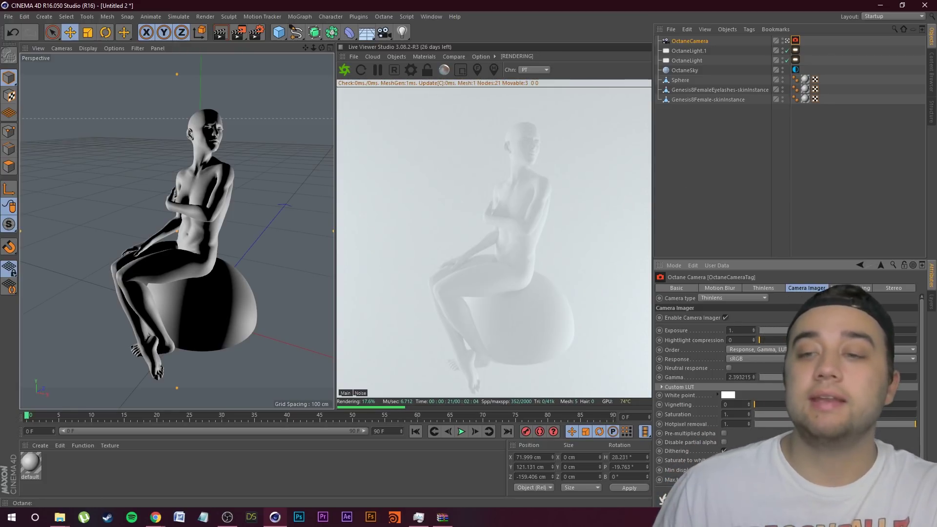
# Leave the camera view to compare the render from outside without the camera's imager settings
pyautogui.click(786, 41)
pyautogui.click(787, 41)
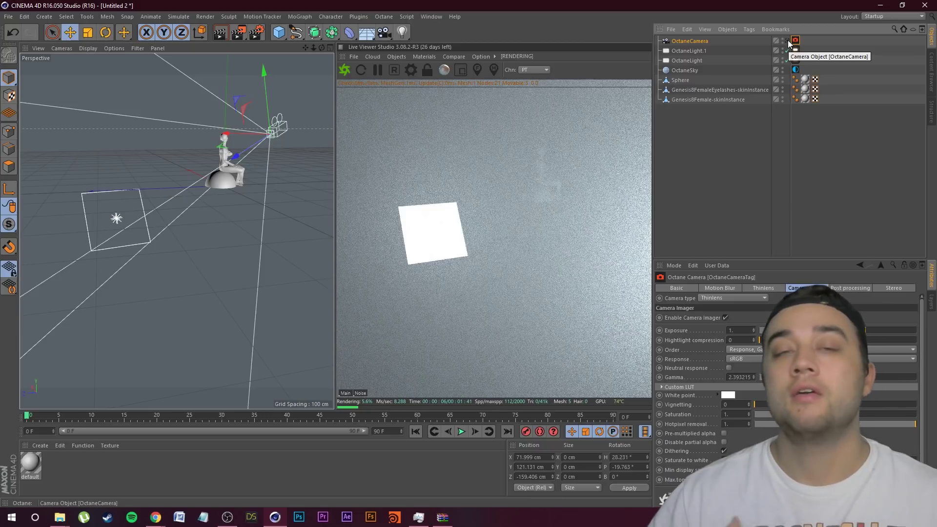
# Return to the Octane camera view and try several Agfacolor Futura film presets as the camera imager's response
pyautogui.click(787, 41)
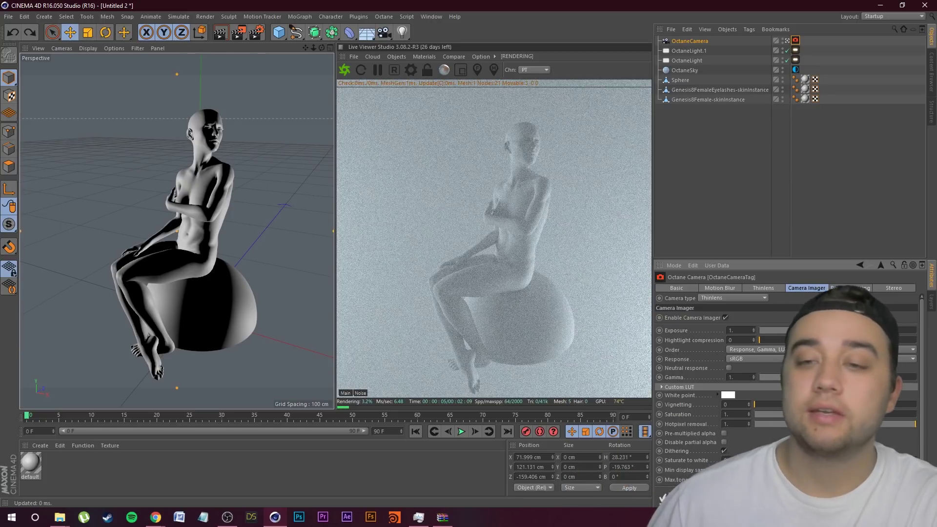
pyautogui.click(751, 359)
pyautogui.scroll(-3, 857, 19)
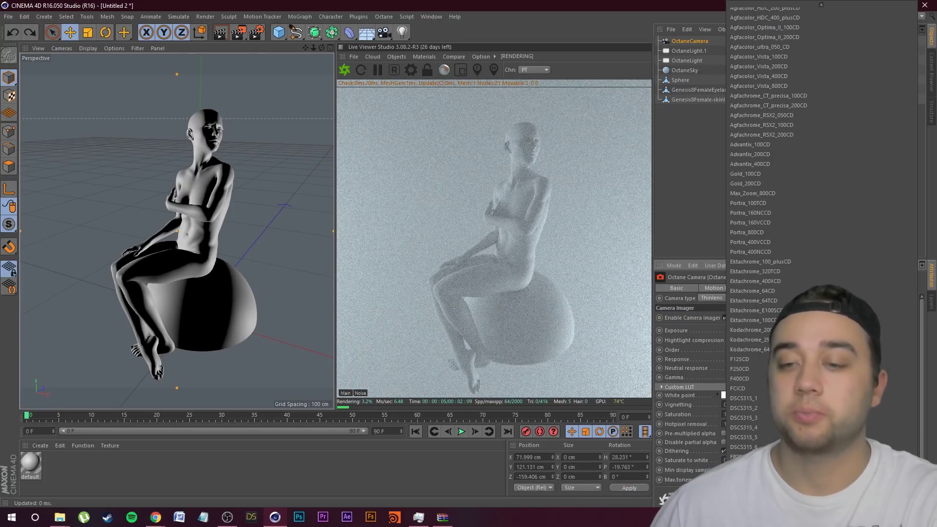
pyautogui.scroll(3, 857, 23)
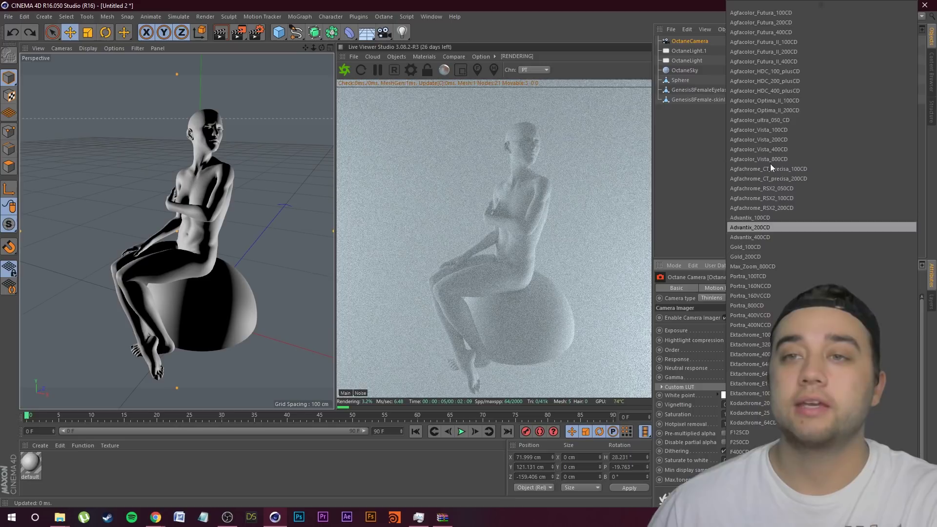
pyautogui.click(798, 43)
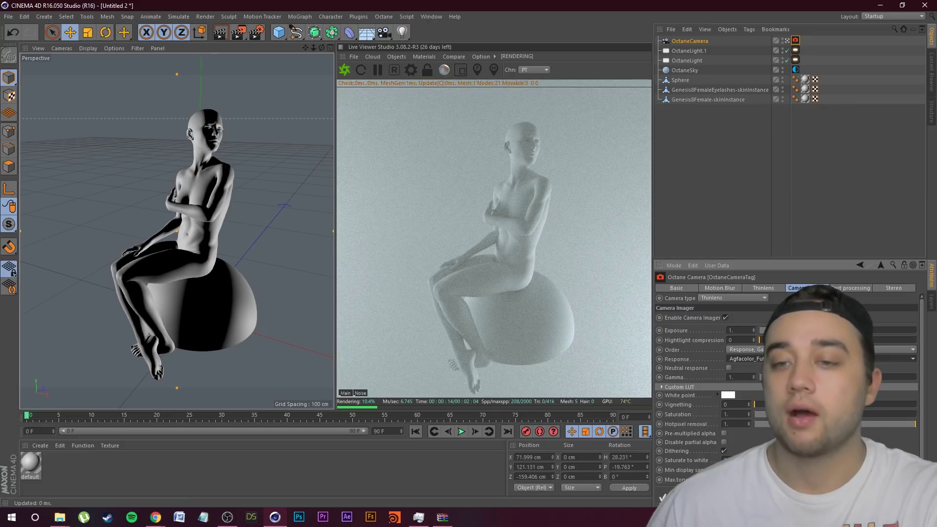
pyautogui.click(747, 359)
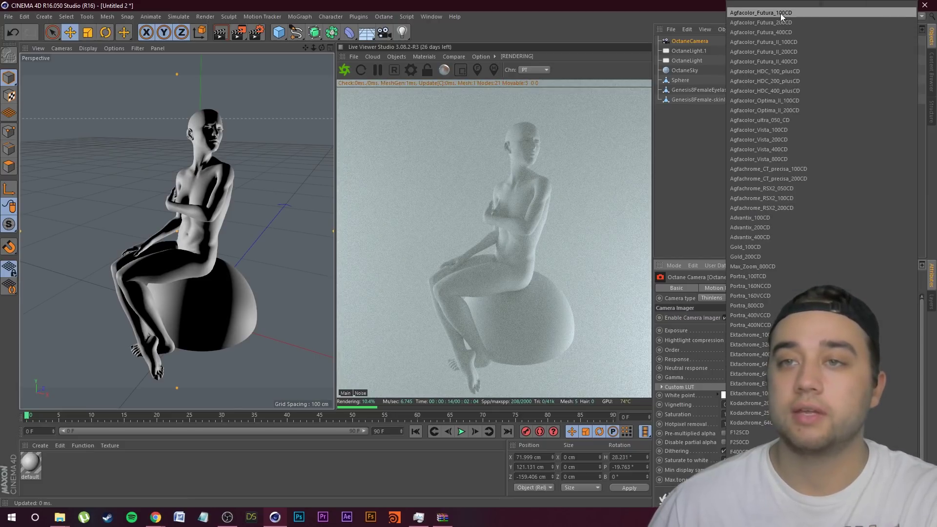
pyautogui.click(791, 22)
pyautogui.click(747, 358)
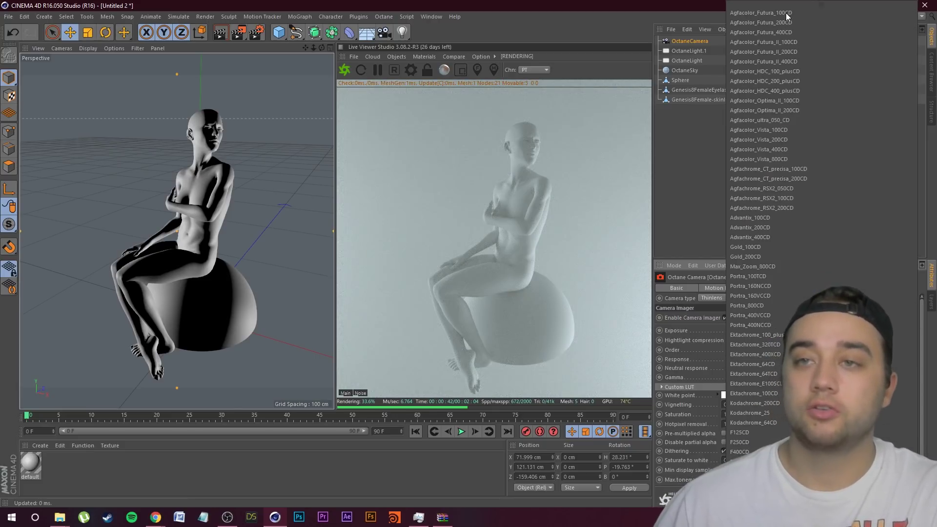
pyautogui.click(796, 33)
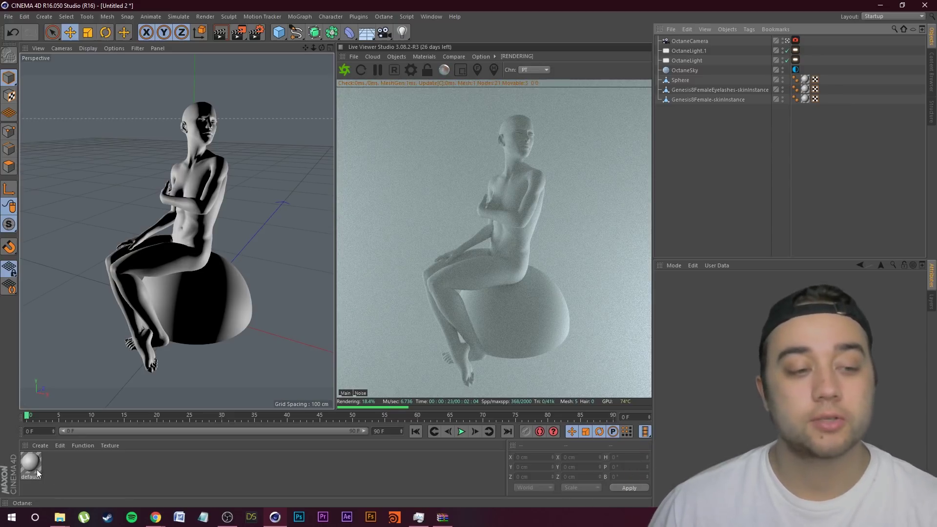
# Create a new Octane Material
pyautogui.click(40, 445)
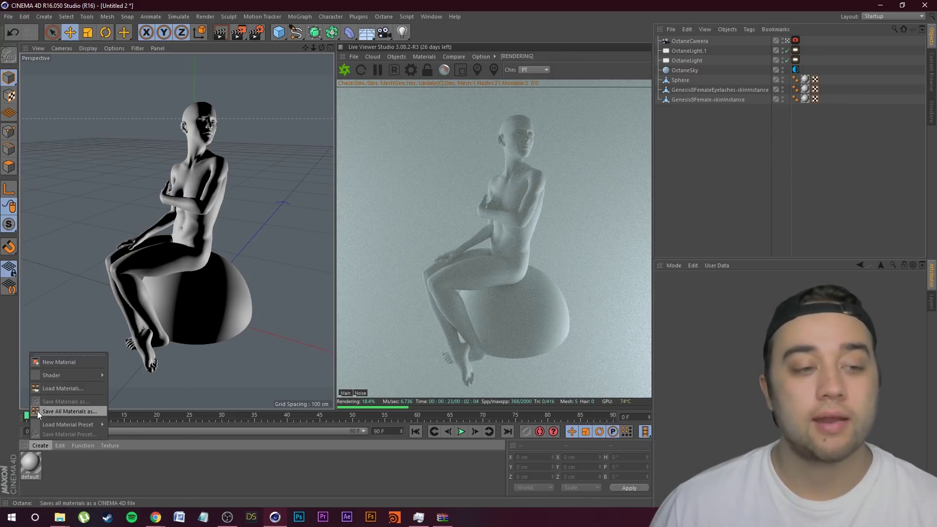
pyautogui.moveTo(60, 374)
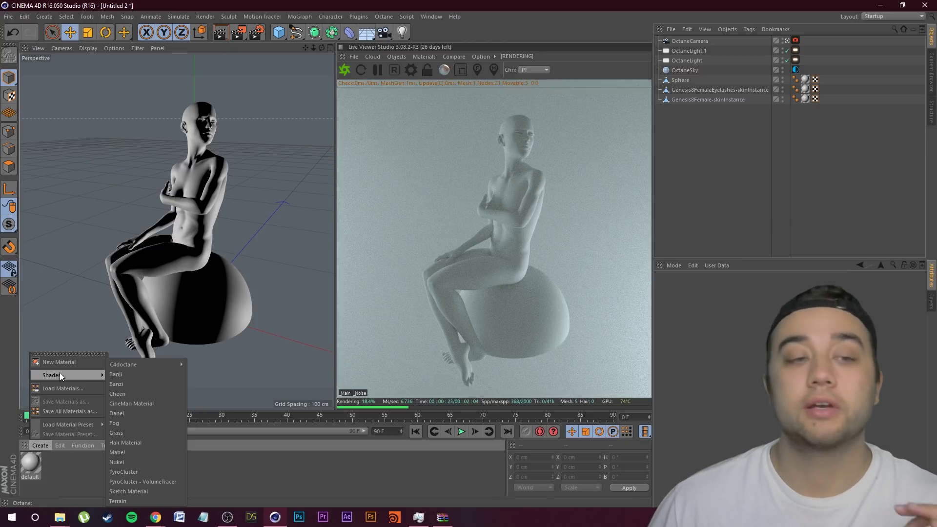
pyautogui.moveTo(142, 364)
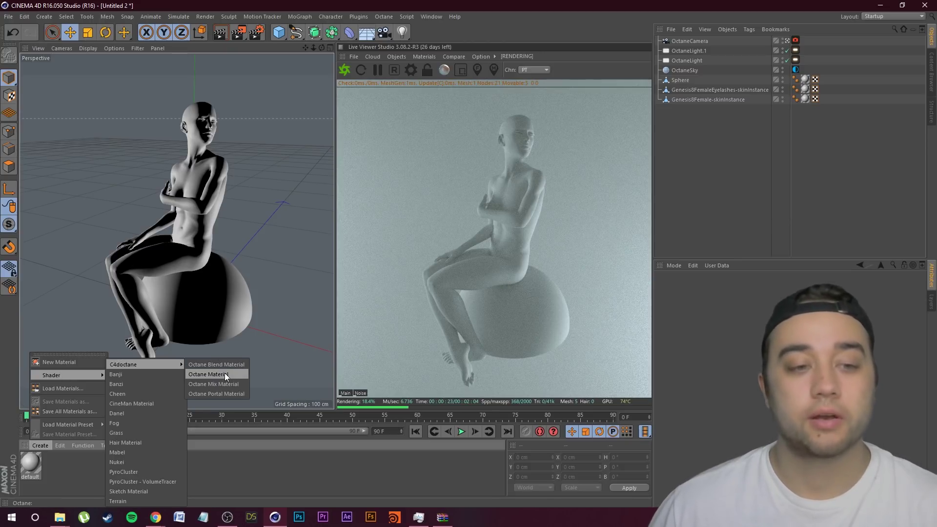
pyautogui.click(211, 375)
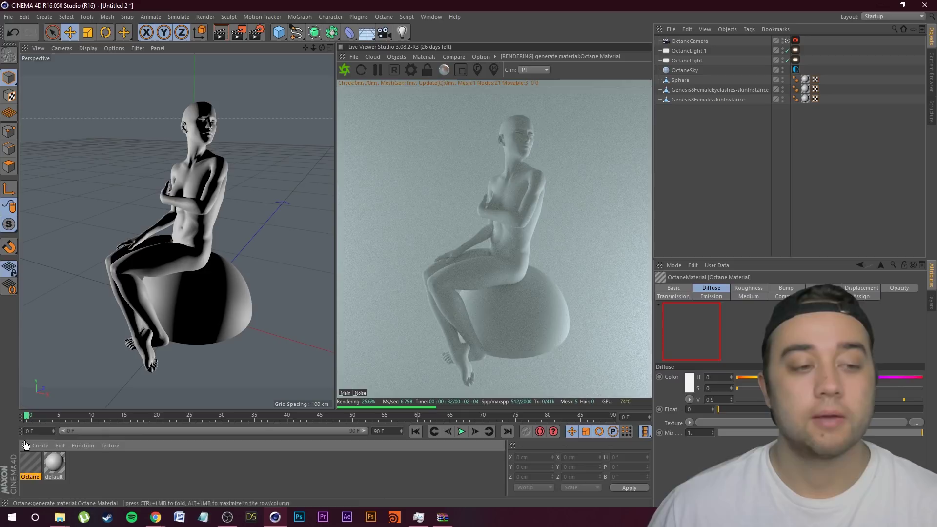
pyautogui.click(40, 445)
pyautogui.click(207, 476)
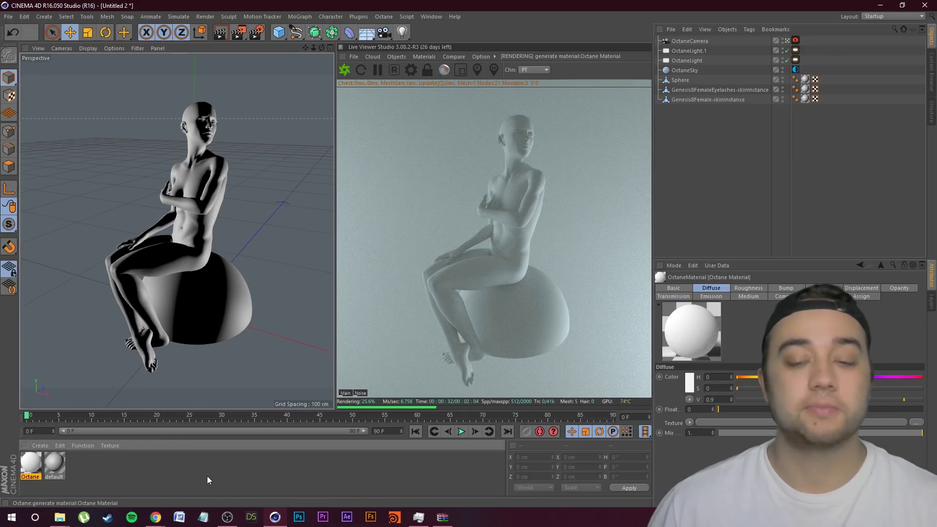
pyautogui.click(207, 475)
# Add a blackbody emission to the new Octane material and set its power to 1000
pyautogui.doubleClick(35, 467)
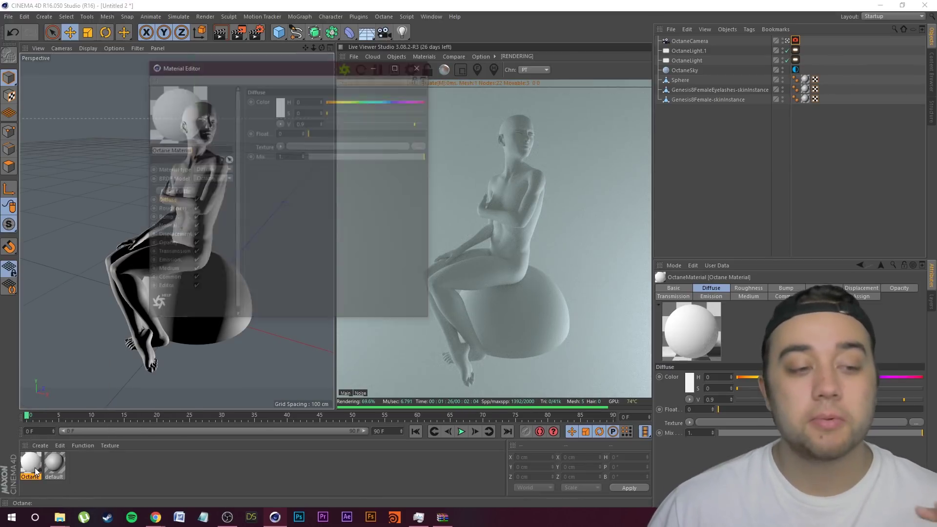
pyautogui.moveTo(236, 66); pyautogui.dragTo(417, 84)
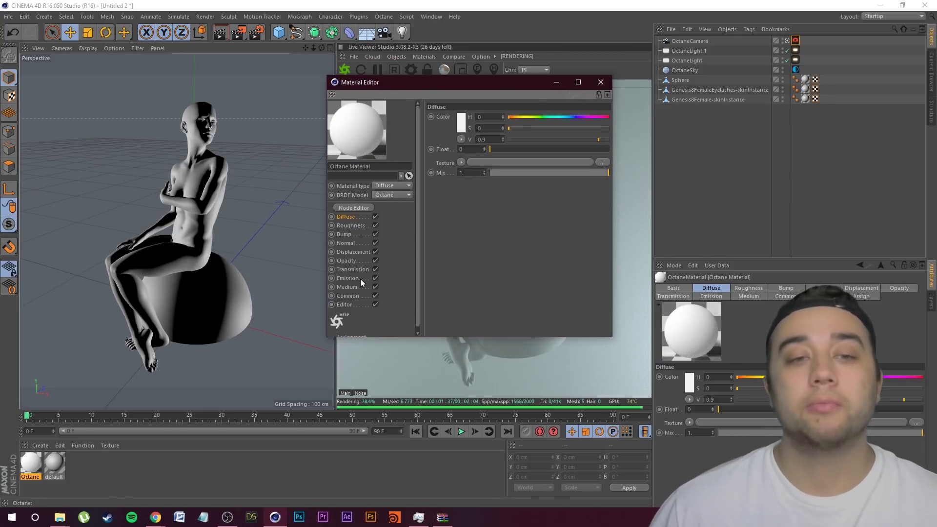
pyautogui.click(347, 278)
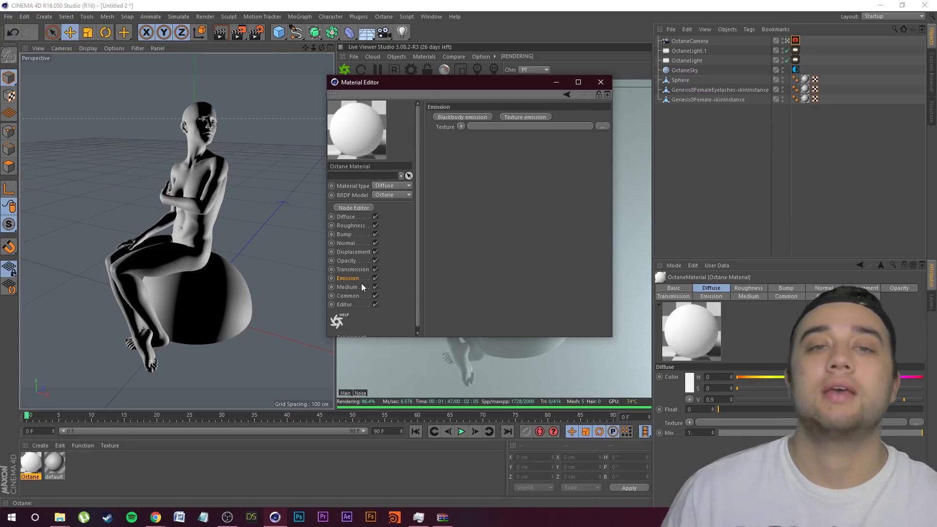
pyautogui.click(458, 117)
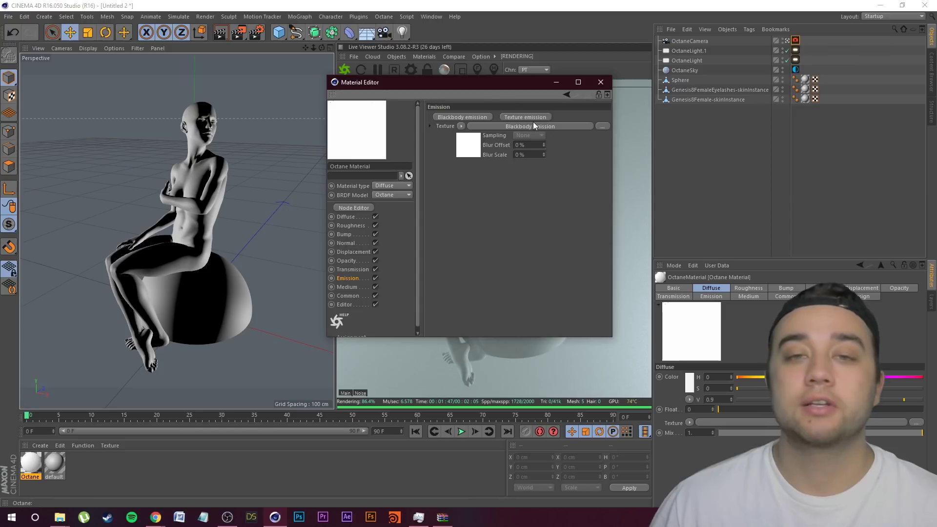
pyautogui.click(502, 125)
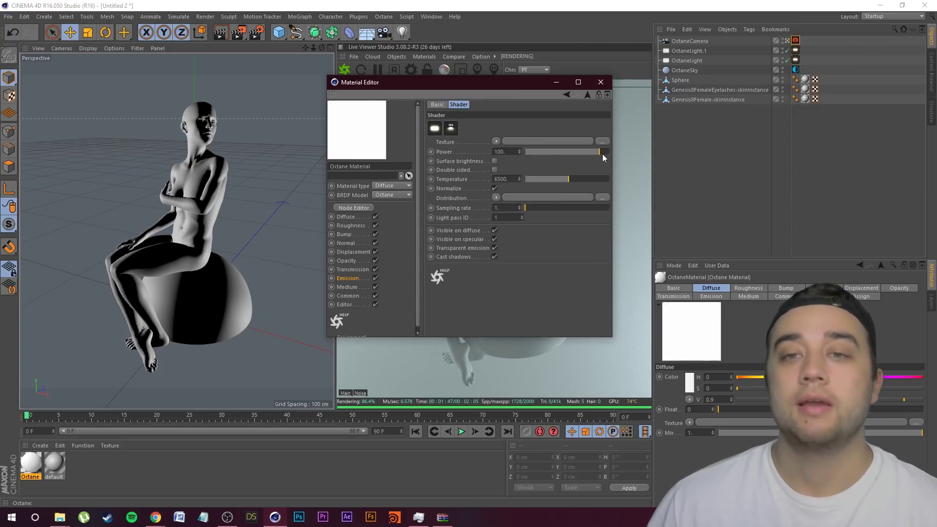
pyautogui.moveTo(603, 155); pyautogui.dragTo(614, 153)
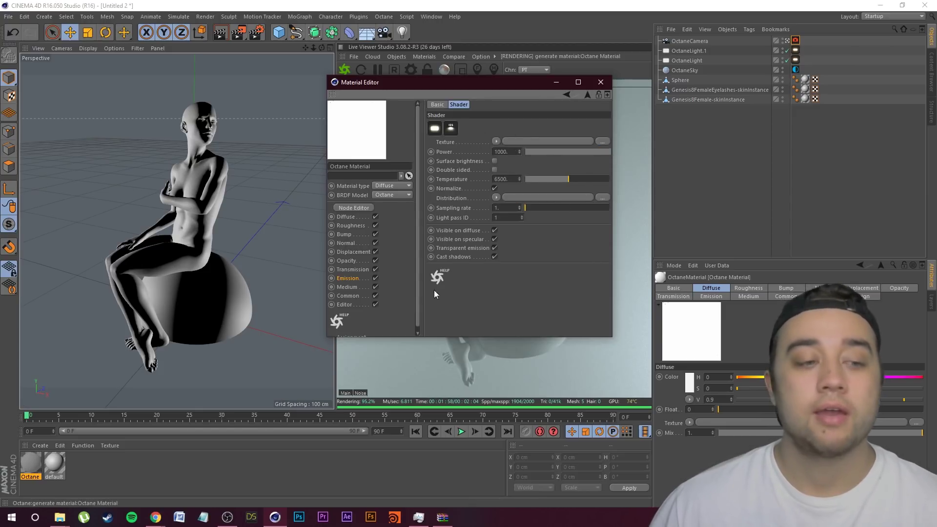
# Apply the emissive Octane material to the sphere under the figure and close the material editor
pyautogui.moveTo(31, 477); pyautogui.dragTo(179, 367)
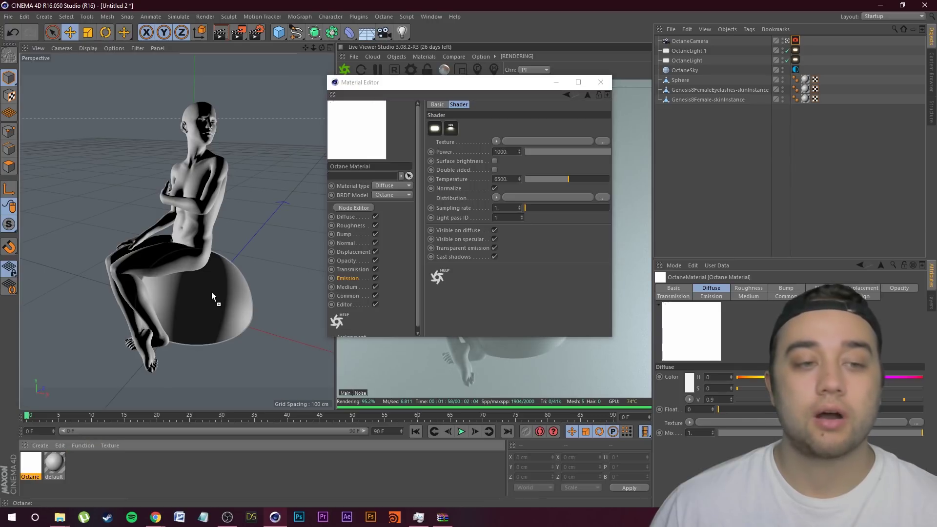
pyautogui.moveTo(211, 291); pyautogui.dragTo(212, 292)
pyautogui.click(610, 86)
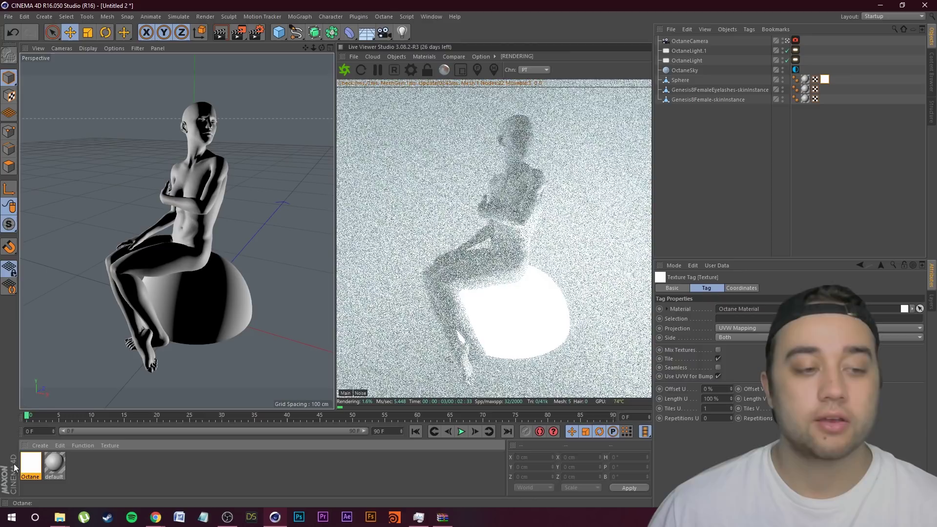
# Lower the sphere material's blackbody emission power to about 80.6 and enable surface brightness and double-sided emission
pyautogui.doubleClick(31, 464)
pyautogui.moveTo(323, 63); pyautogui.dragTo(200, 43)
pyautogui.click(307, 97)
pyautogui.click(305, 112)
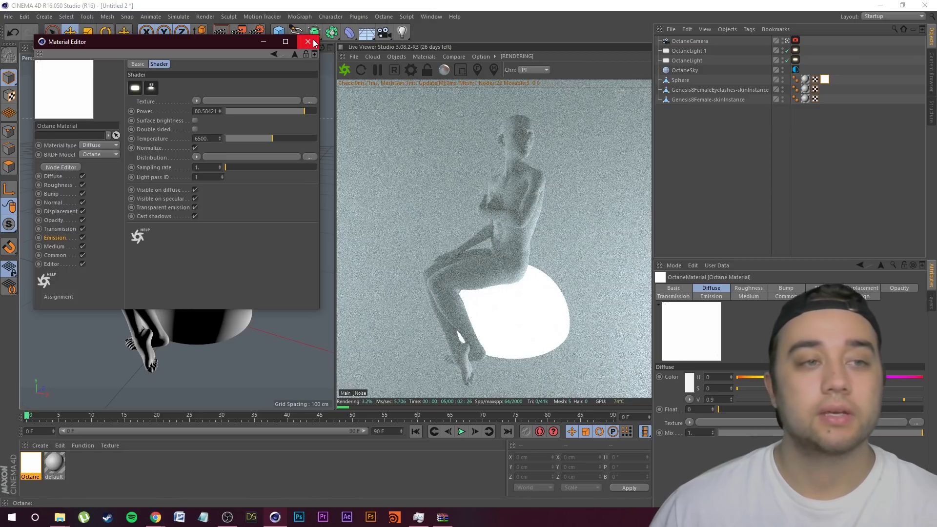
pyautogui.click(195, 120)
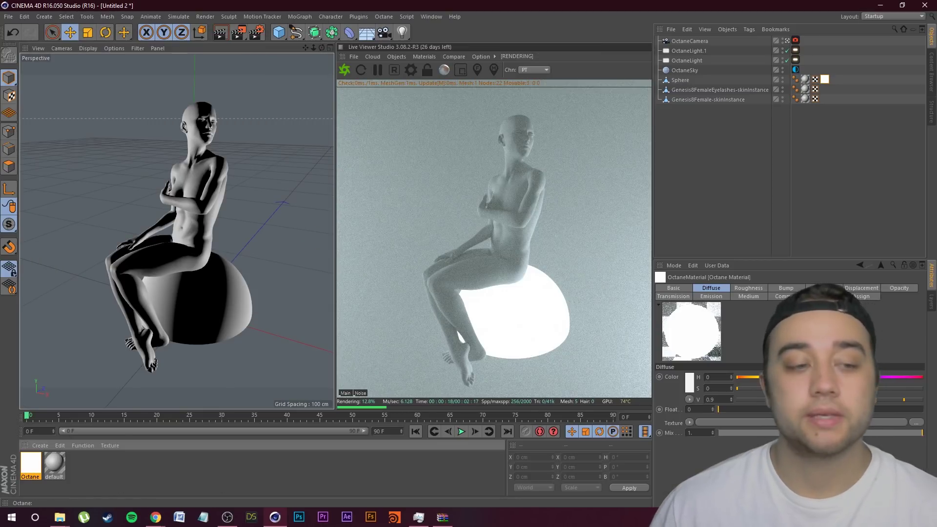
# Leave the camera view to inspect the glowing sphere up close without the camera effects, and return to the camera view
pyautogui.click(796, 41)
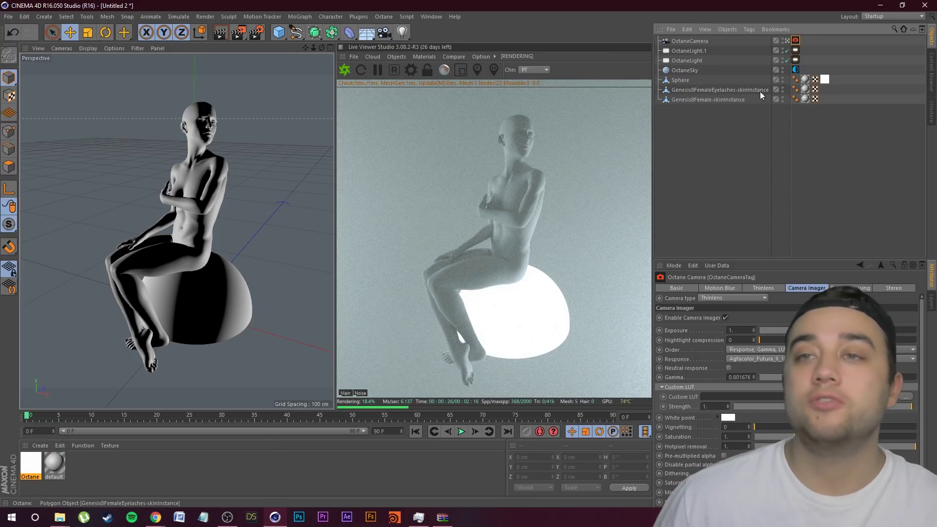
pyautogui.click(788, 40)
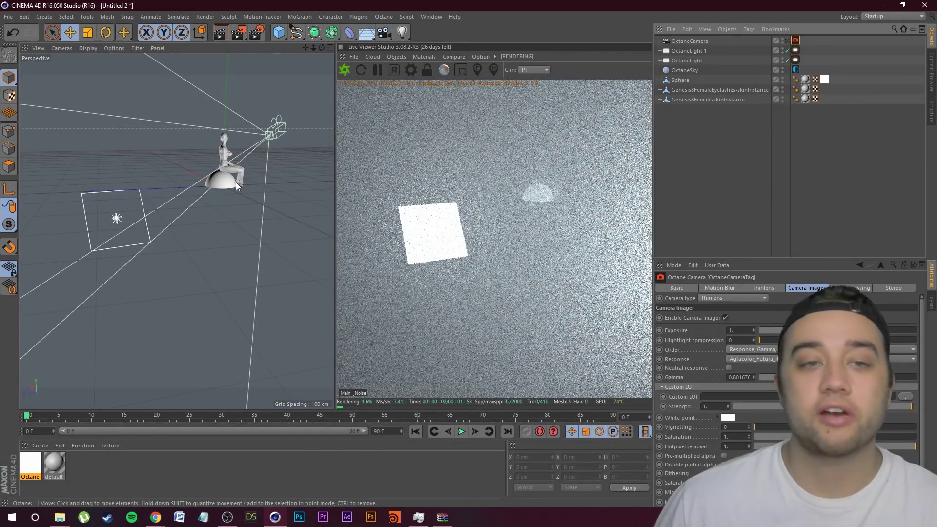
pyautogui.scroll(3, 237, 166)
pyautogui.scroll(4, 237, 180)
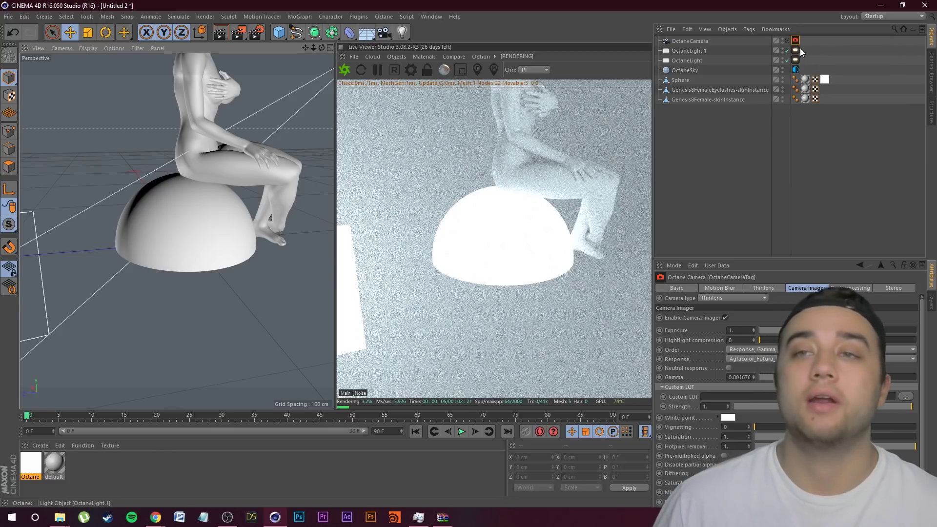
pyautogui.click(787, 41)
pyautogui.click(787, 41)
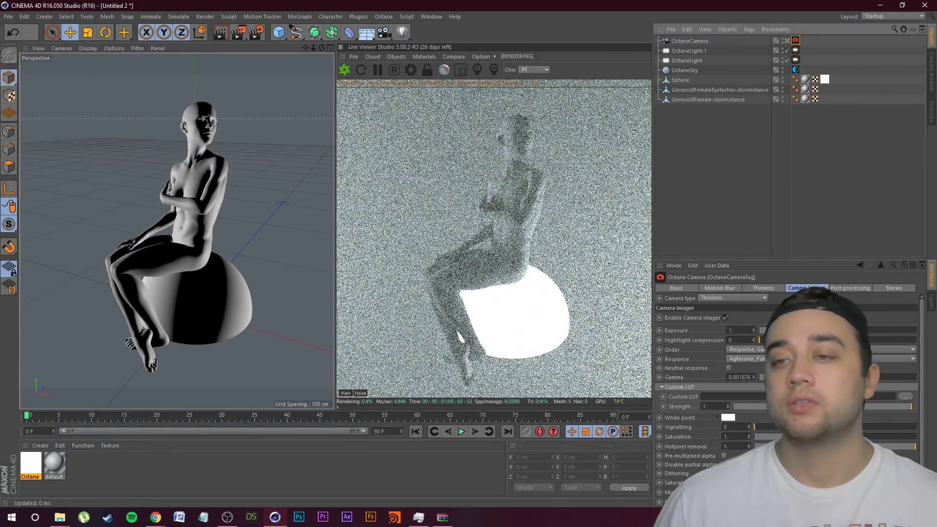
# Set the Octane camera's post-processing bloom power to about 26.8 and glare power to about 0.14
pyautogui.click(852, 287)
pyautogui.click(840, 327)
pyautogui.moveTo(846, 327); pyautogui.dragTo(849, 327)
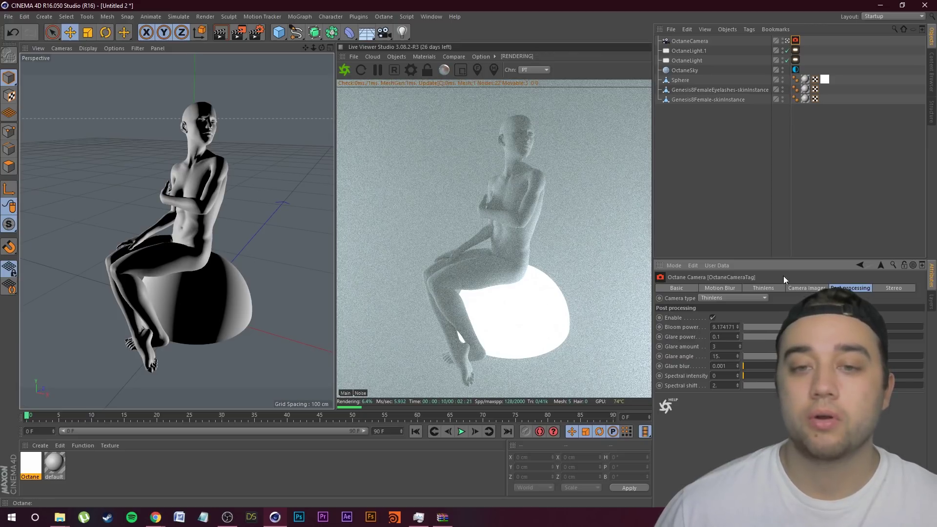
pyautogui.click(843, 327)
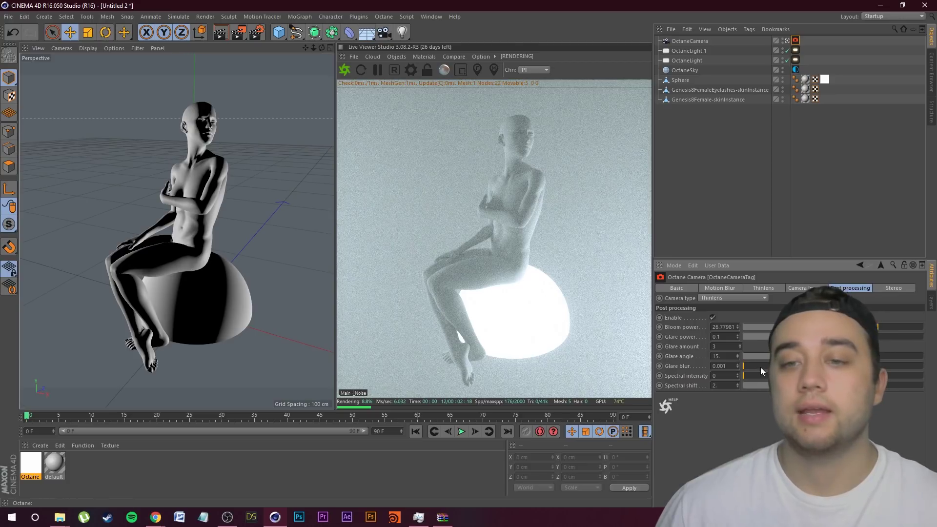
pyautogui.click(810, 336)
pyautogui.click(807, 337)
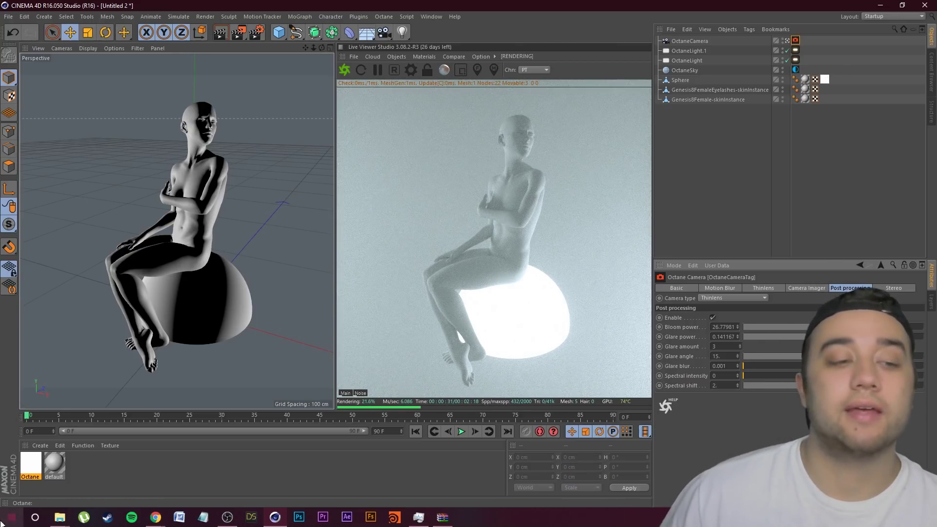
# Set the temperature of the sphere material's blackbody emission to 500
pyautogui.doubleClick(30, 465)
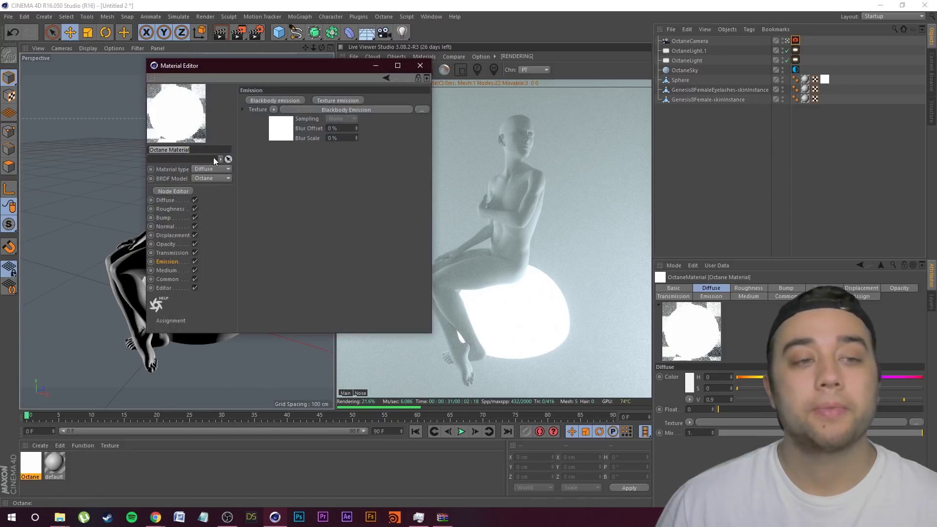
pyautogui.click(340, 108)
pyautogui.moveTo(289, 69); pyautogui.dragTo(208, 48)
pyautogui.moveTo(303, 141); pyautogui.dragTo(255, 142)
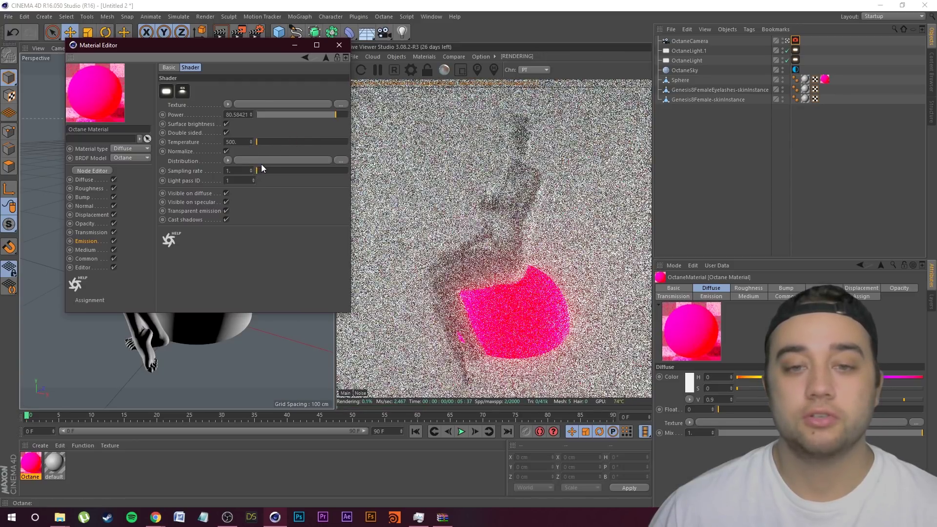
# Compare the colored sphere's glow outside the camera view with the post-processed camera view
pyautogui.click(796, 41)
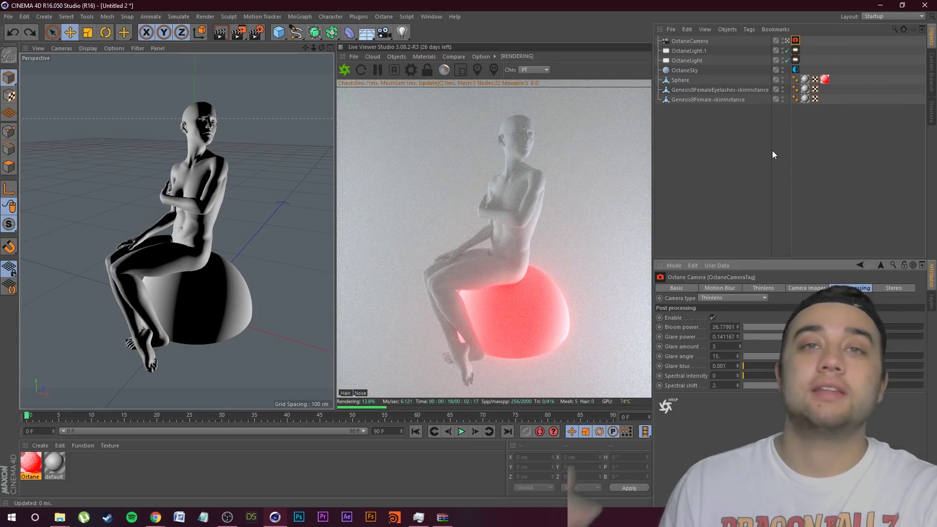
pyautogui.click(787, 41)
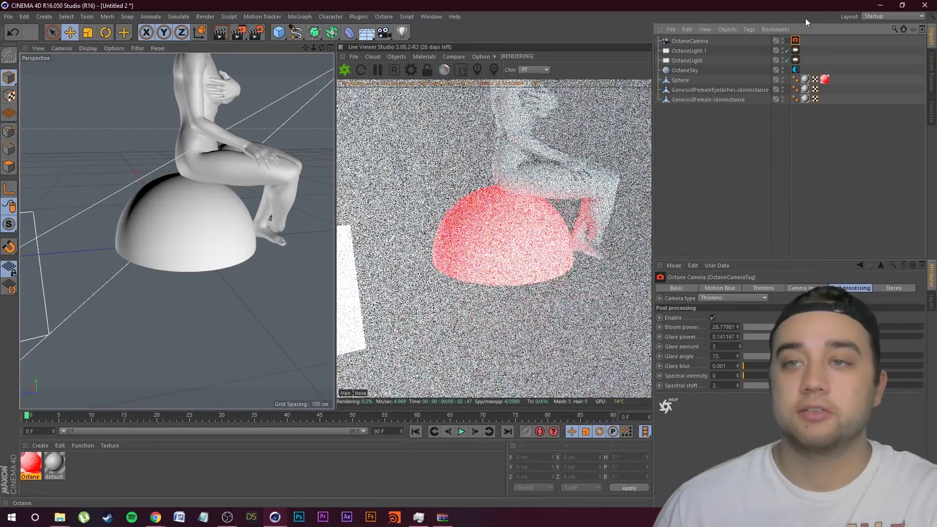
pyautogui.moveTo(305, 48); pyautogui.dragTo(262, 125)
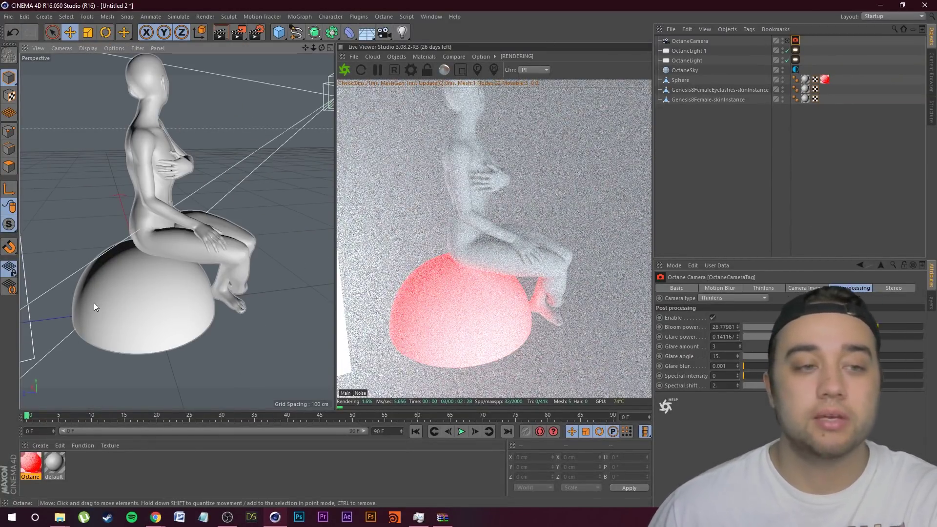
pyautogui.click(788, 40)
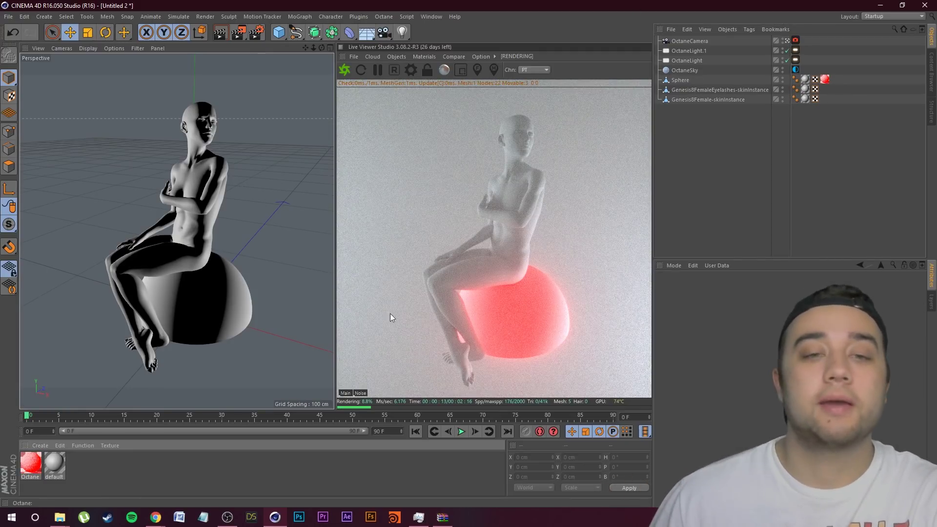
# Add a cylinder and scale it down to a thin rod about 5.2 cm wide and 99.5 cm tall
pyautogui.click(278, 32)
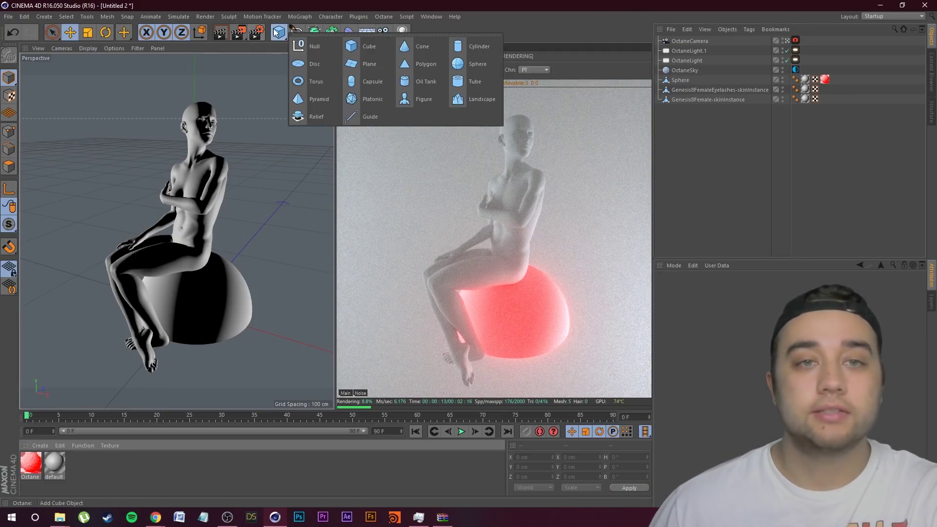
pyautogui.click(479, 46)
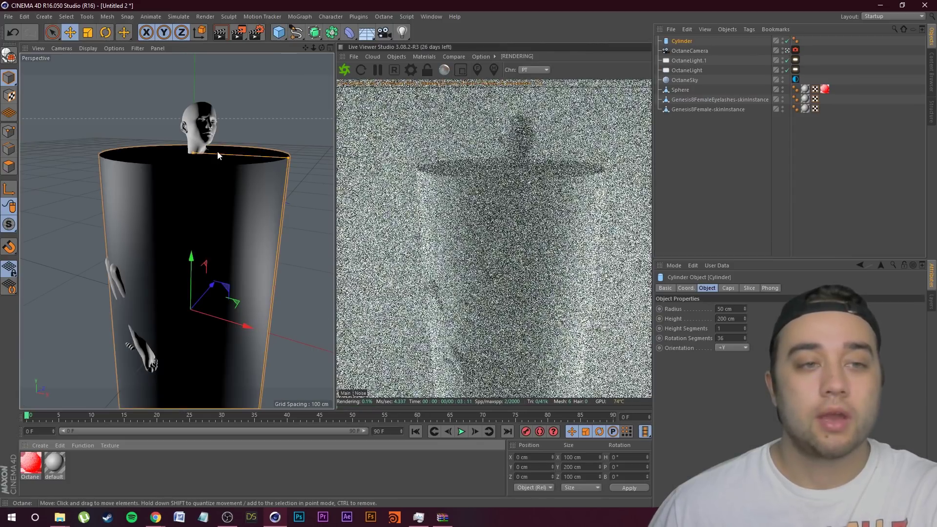
pyautogui.moveTo(276, 239); pyautogui.dragTo(235, 184)
pyautogui.click(88, 32)
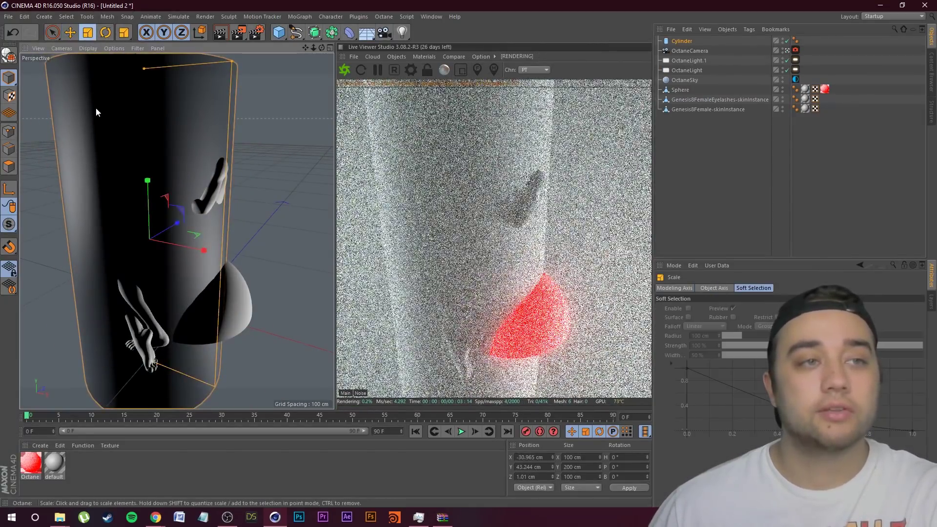
pyautogui.moveTo(100, 150); pyautogui.dragTo(269, 149)
pyautogui.moveTo(147, 227); pyautogui.dragTo(148, 228)
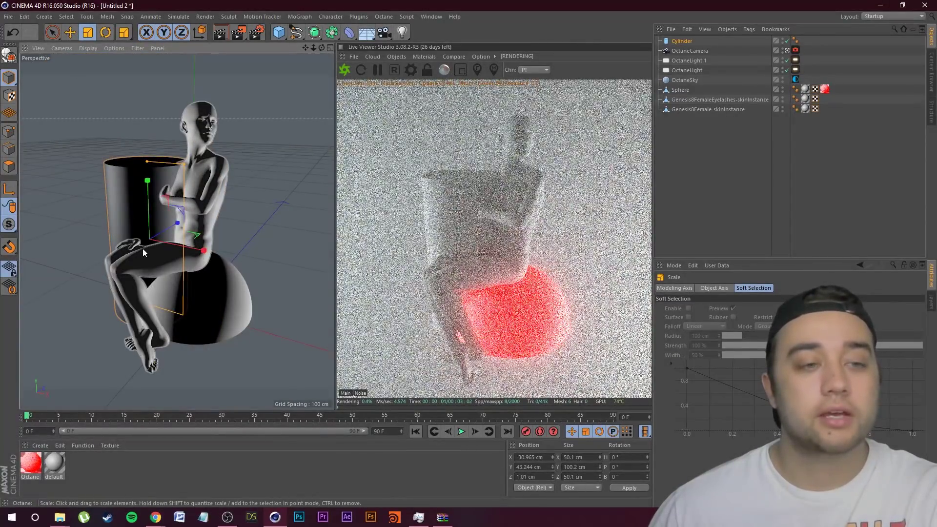
pyautogui.moveTo(207, 262); pyautogui.dragTo(149, 215)
pyautogui.moveTo(148, 226); pyautogui.dragTo(148, 123)
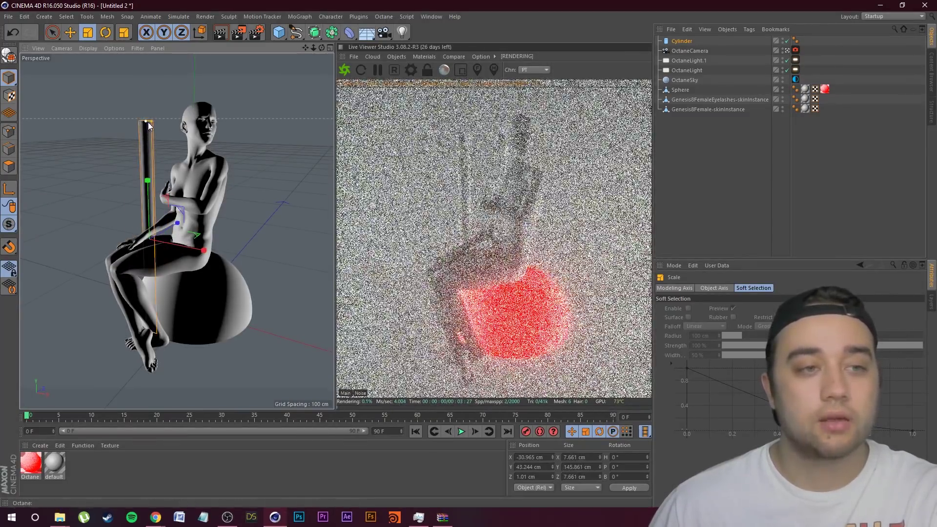
pyautogui.moveTo(259, 246); pyautogui.dragTo(229, 230)
# Move the rod beside the figure's head, to about X -115.8, Y 84.8, Z 66.4 cm
pyautogui.press('e')
pyautogui.moveTo(146, 189); pyautogui.dragTo(138, 117)
pyautogui.moveTo(170, 170)
pyautogui.mouseDown()
pyautogui.moveTo(246, 169)
pyautogui.moveTo(160, 161)
pyautogui.mouseUp()
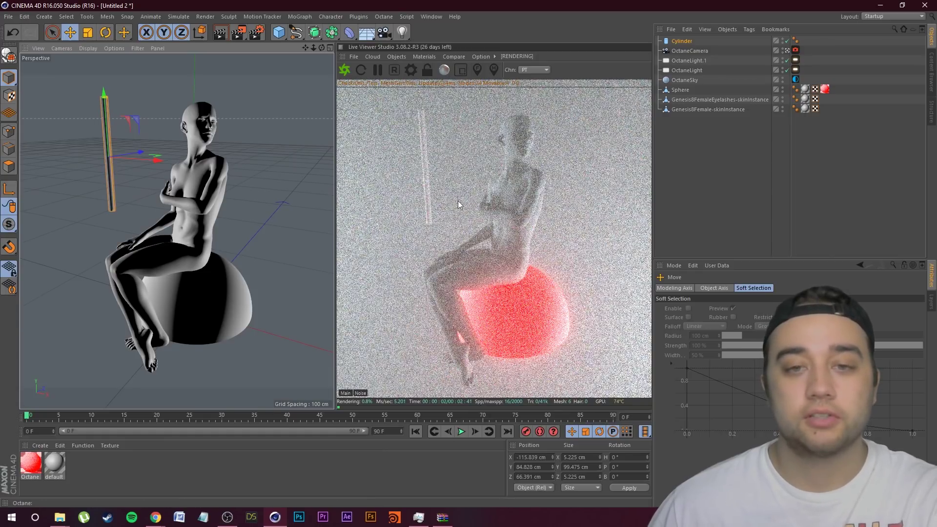
# Duplicate the rod and place the copy on the figure's other side, at about X 64.6 and Z 123.2 cm
pyautogui.click(682, 41)
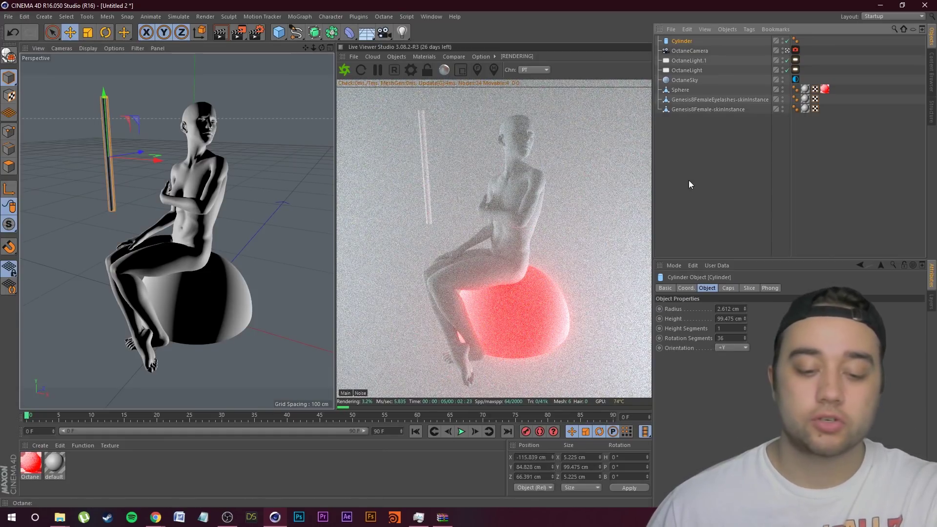
pyautogui.hotkey('ctrl', 'c')
pyautogui.hotkey('ctrl', 'v')
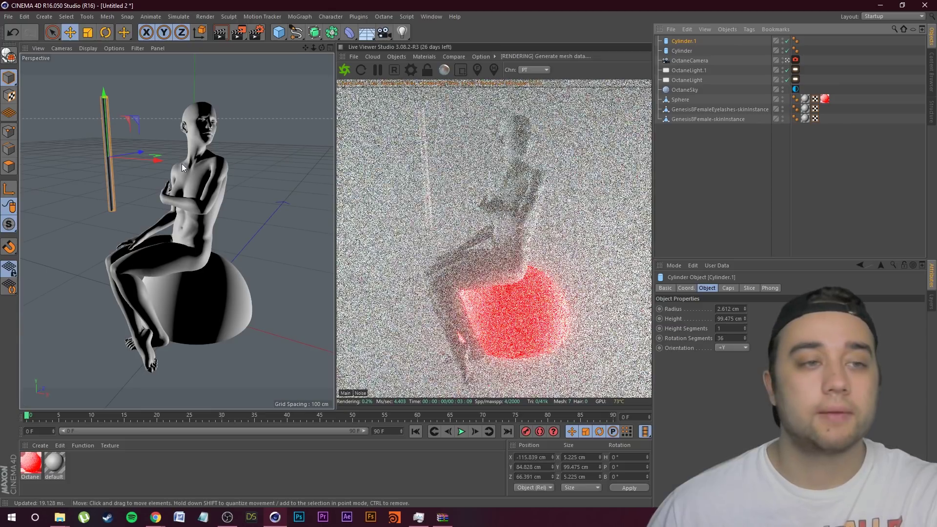
pyautogui.moveTo(157, 154); pyautogui.dragTo(299, 159)
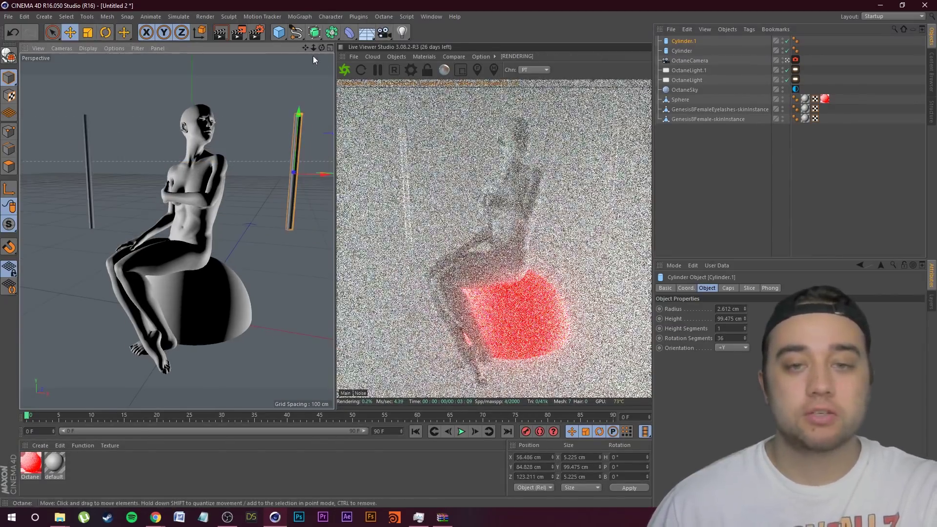
pyautogui.moveTo(314, 48); pyautogui.dragTo(341, 48)
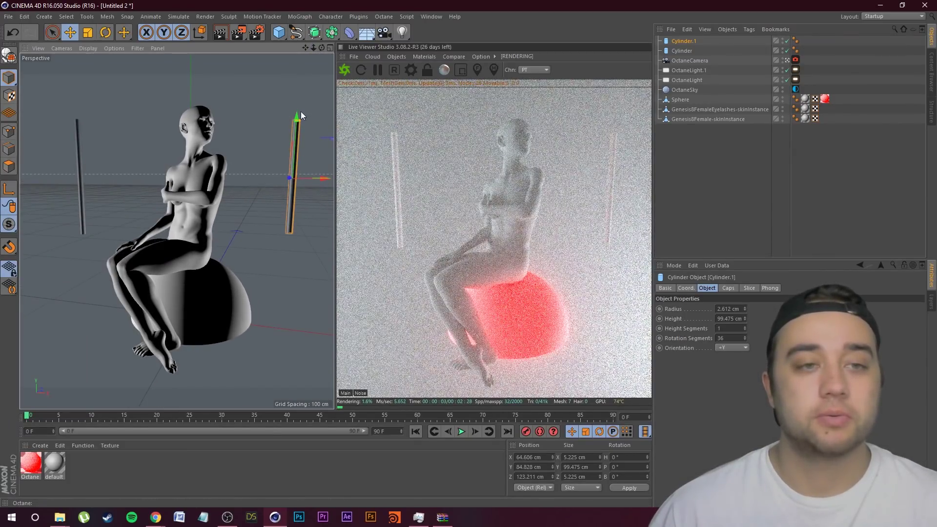
# Create a new Octane material and give it a blackbody emission, with the emission shader's settings open
pyautogui.click(163, 482)
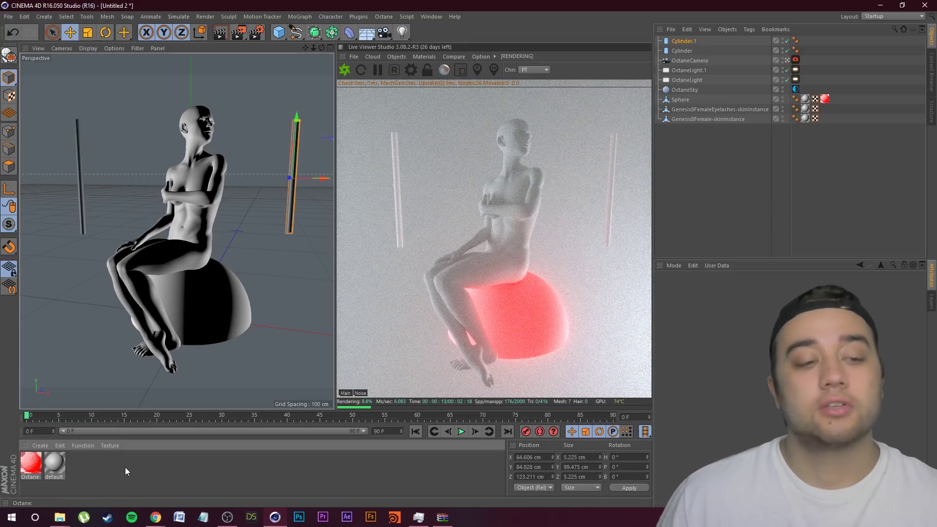
pyautogui.click(43, 444)
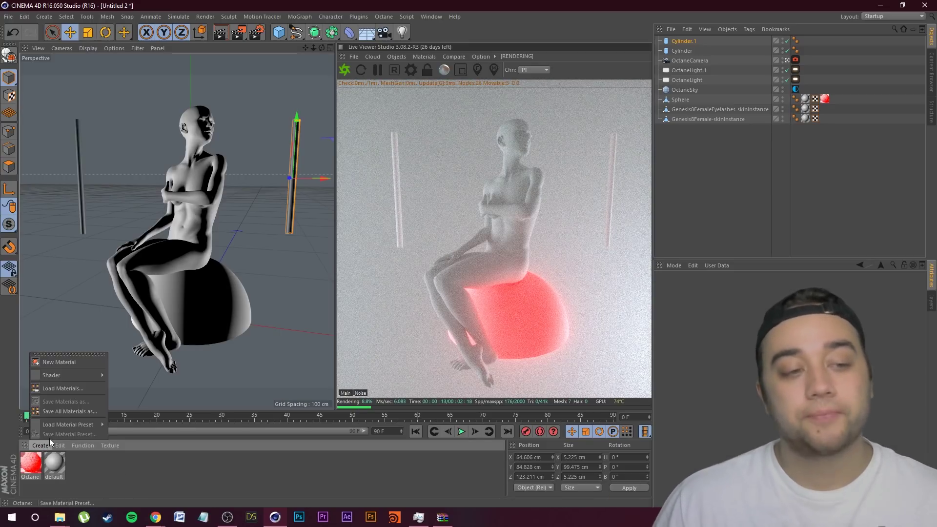
pyautogui.moveTo(60, 374)
pyautogui.moveTo(133, 364)
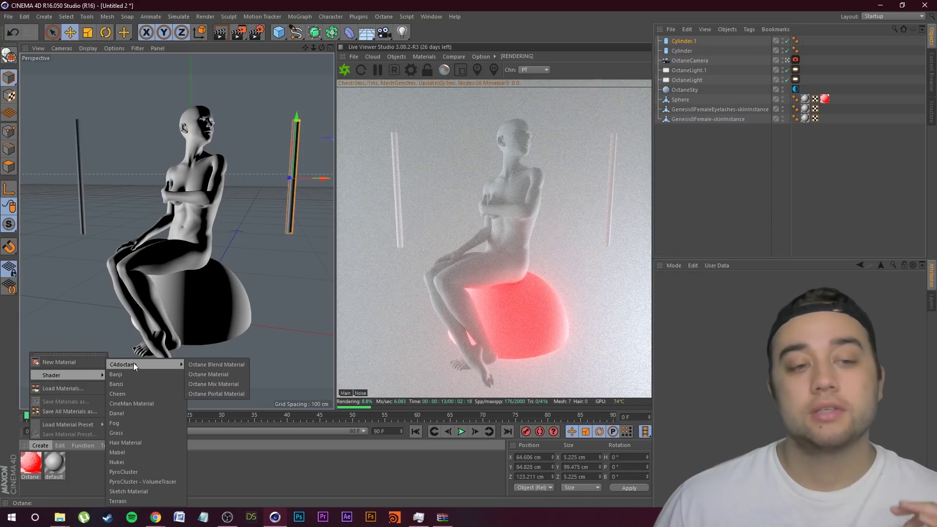
pyautogui.click(195, 374)
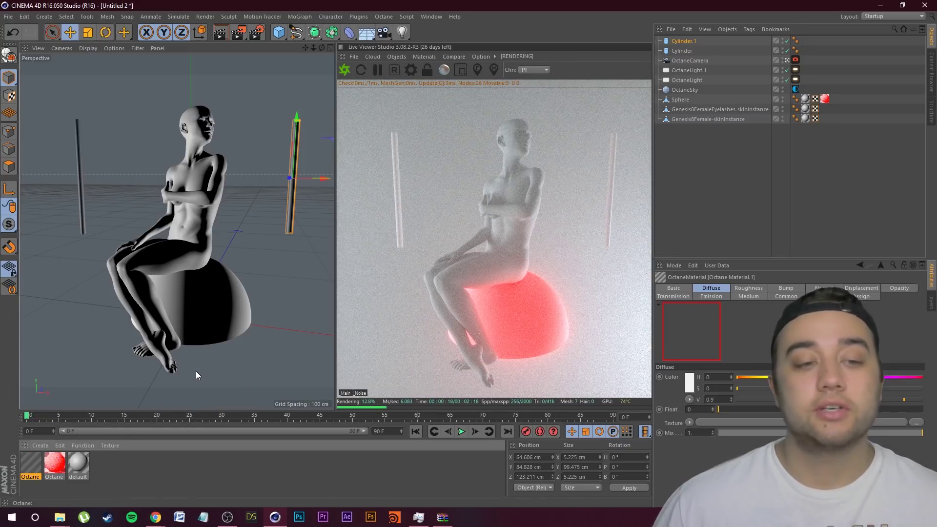
pyautogui.doubleClick(30, 464)
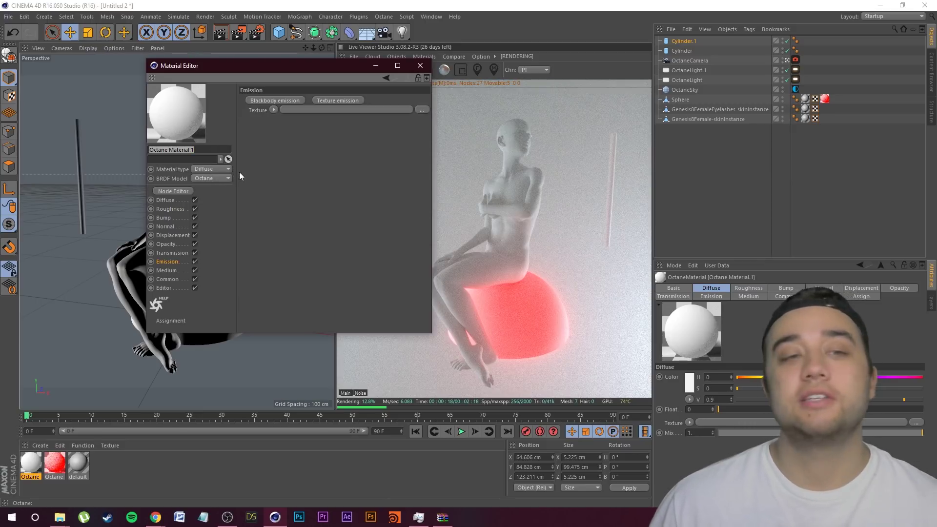
pyautogui.click(167, 262)
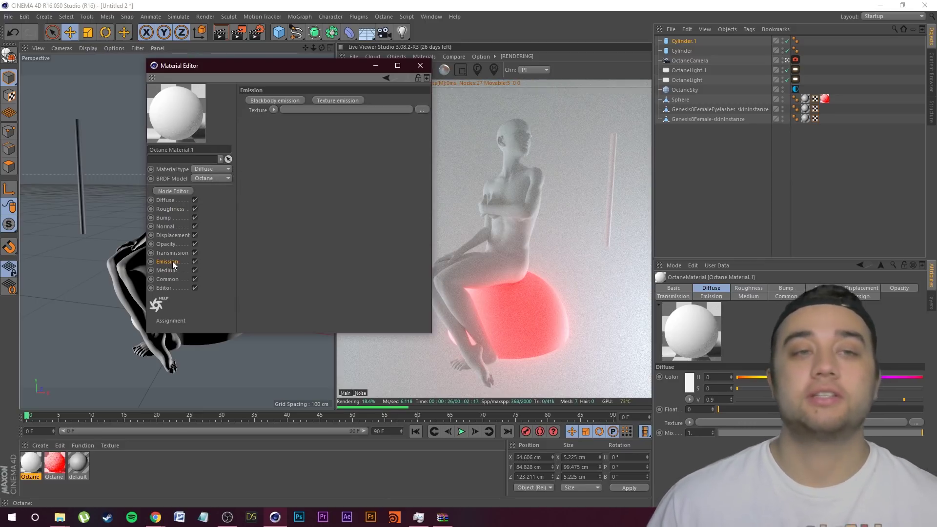
pyautogui.click(275, 101)
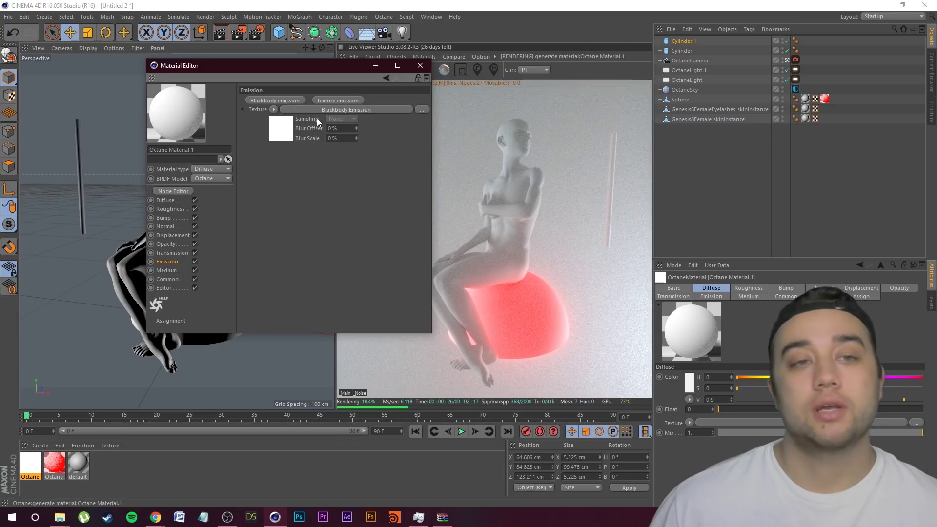
pyautogui.moveTo(294, 72); pyautogui.dragTo(317, 169)
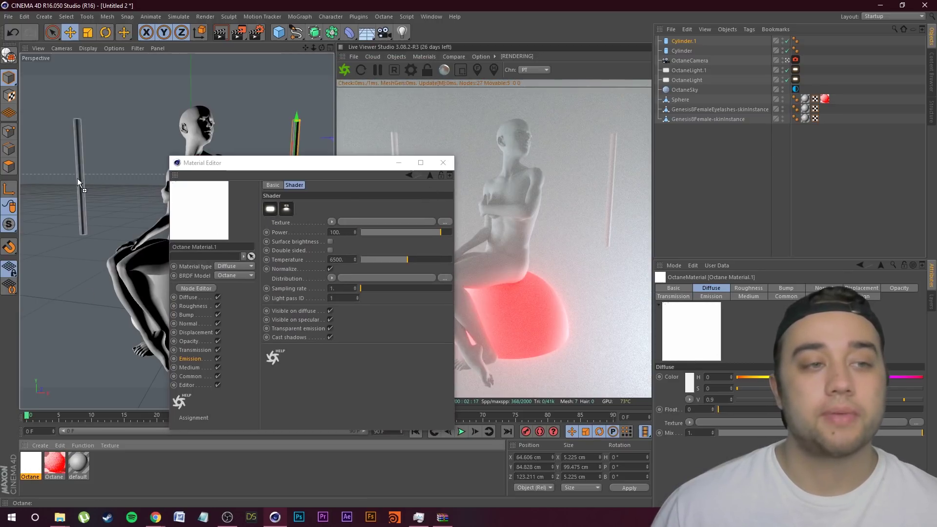
# Apply the emissive material to the first rod and set its blackbody emission power to 80
pyautogui.moveTo(77, 177); pyautogui.dragTo(78, 178)
pyautogui.moveTo(334, 165); pyautogui.dragTo(388, 370)
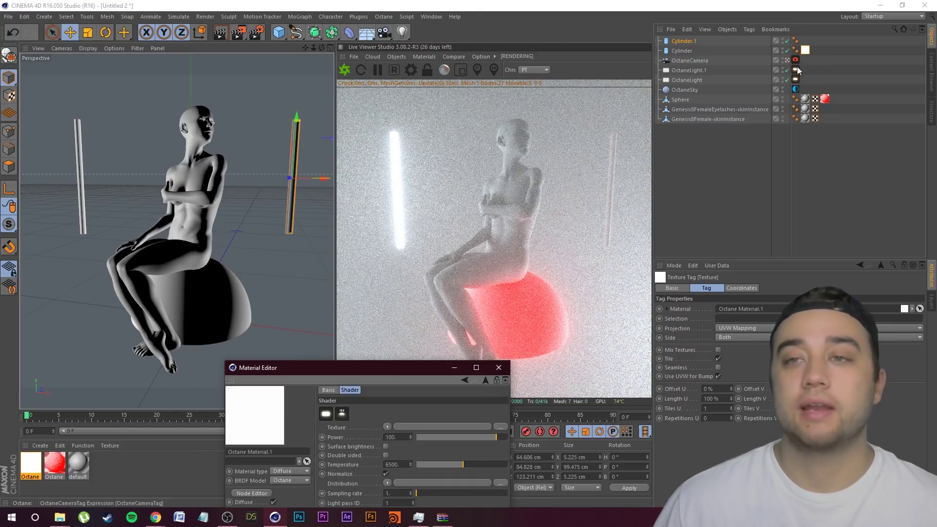
pyautogui.moveTo(382, 369); pyautogui.dragTo(228, 218)
pyautogui.moveTo(244, 288); pyautogui.dragTo(98, 282)
pyautogui.write('89')
pyautogui.press('Return')
pyautogui.moveTo(247, 287); pyautogui.dragTo(177, 272)
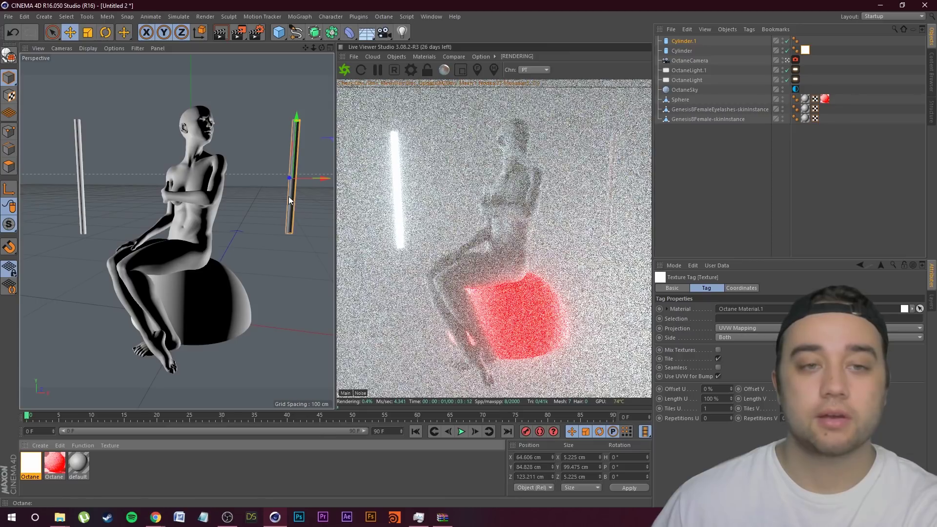
# Apply the emissive material to the second rod and shift the first rod inward to about X -98.8 cm
pyautogui.moveTo(31, 463); pyautogui.dragTo(289, 196)
pyautogui.click(834, 231)
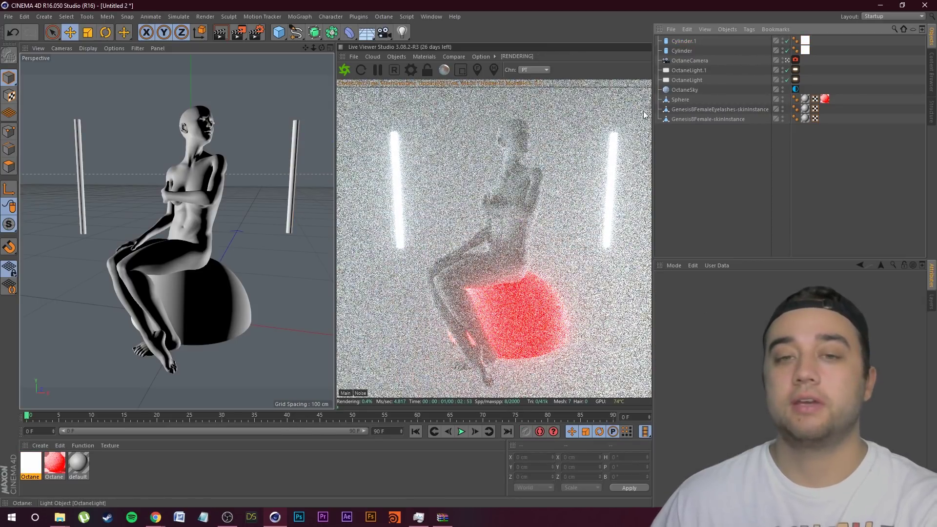
pyautogui.moveTo(85, 185); pyautogui.dragTo(100, 185)
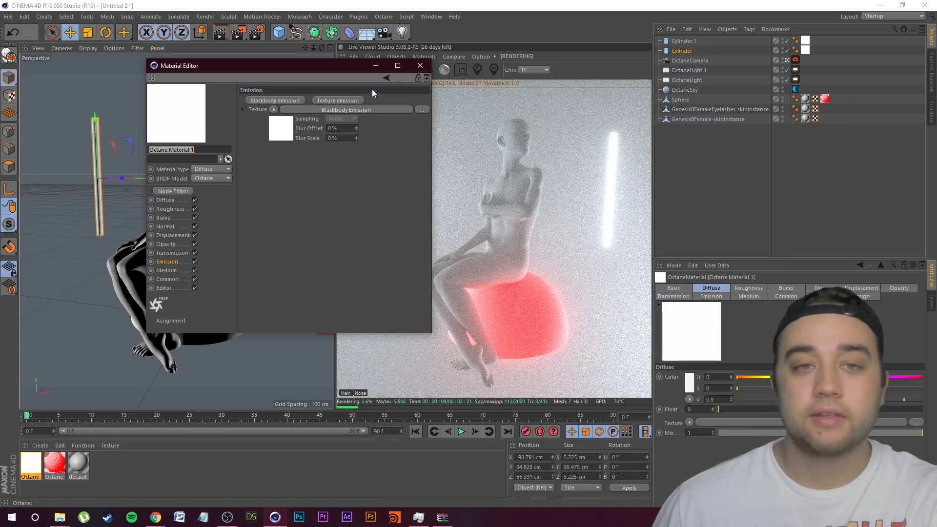
# Set the blackbody emission power of the rods' material to 50
pyautogui.moveTo(317, 66); pyautogui.dragTo(171, 53)
pyautogui.click(197, 97)
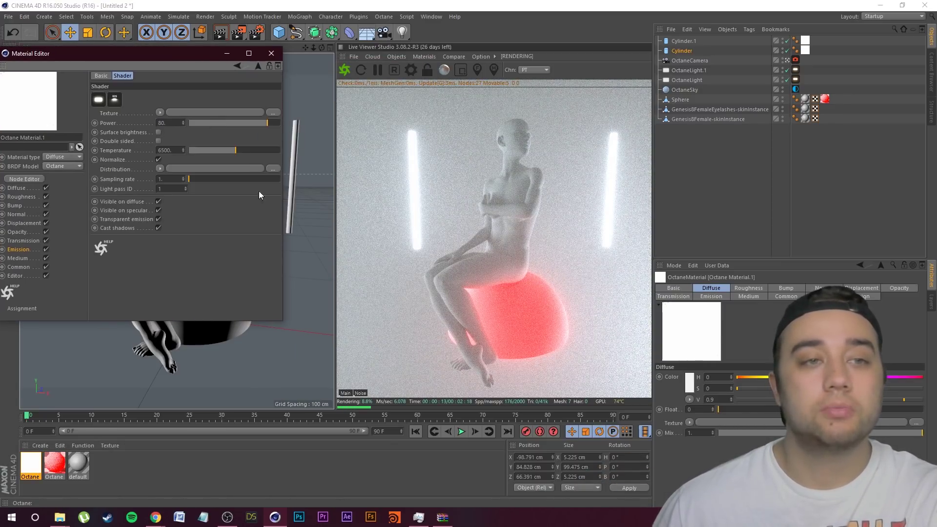
pyautogui.write('50')
pyautogui.press('Return')
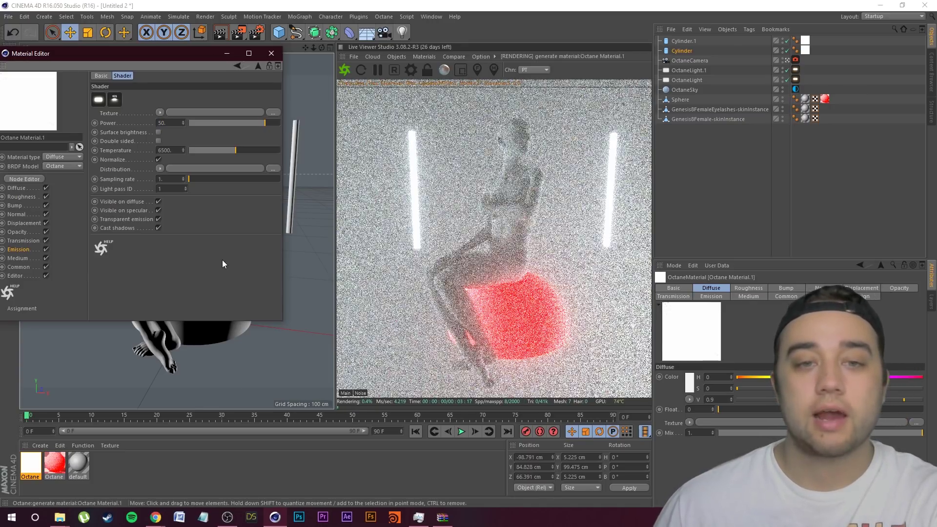
pyautogui.click(271, 53)
# Duplicate the first glowing rod and rotate the copy to horizontal, with a pitch of about 91°
pyautogui.click(681, 51)
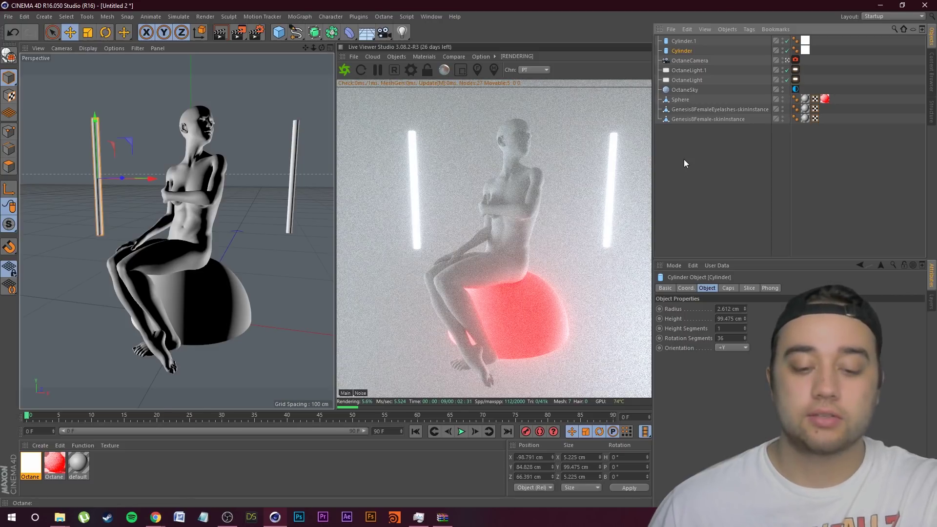
pyautogui.hotkey('ctrl', 'c')
pyautogui.hotkey('ctrl', 'v')
pyautogui.press('r')
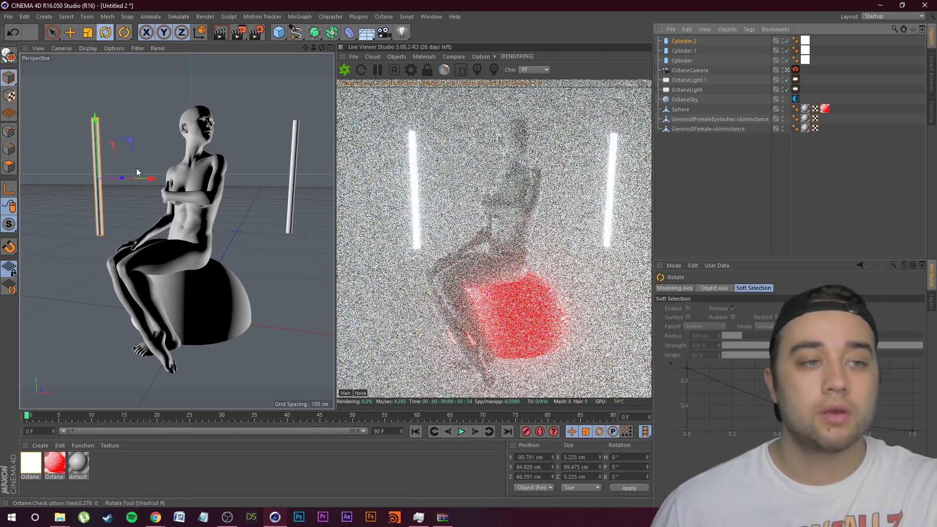
pyautogui.moveTo(77, 169); pyautogui.dragTo(107, 169)
# Shorten the horizontal rod to about 35 cm and raise it to about Y 108.5 cm to form a cross
pyautogui.press('e')
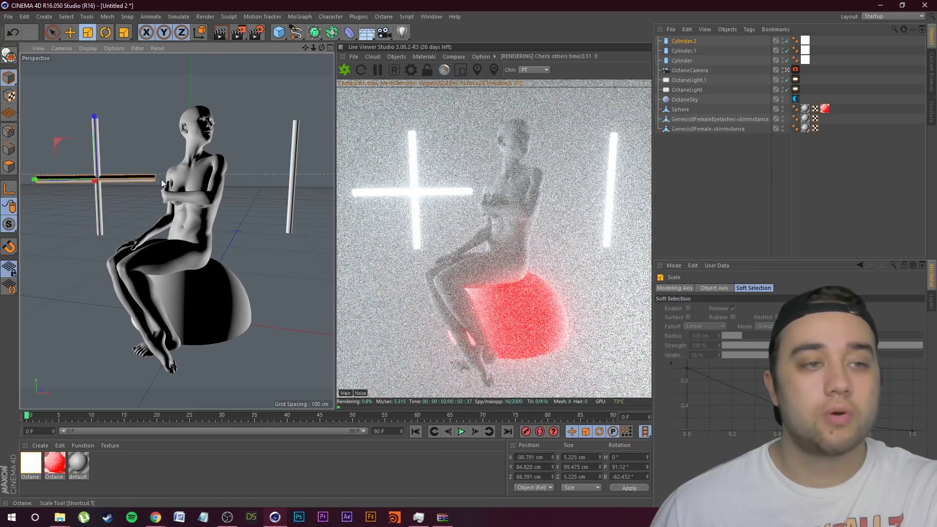
pyautogui.moveTo(39, 179); pyautogui.dragTo(77, 180)
pyautogui.press('e')
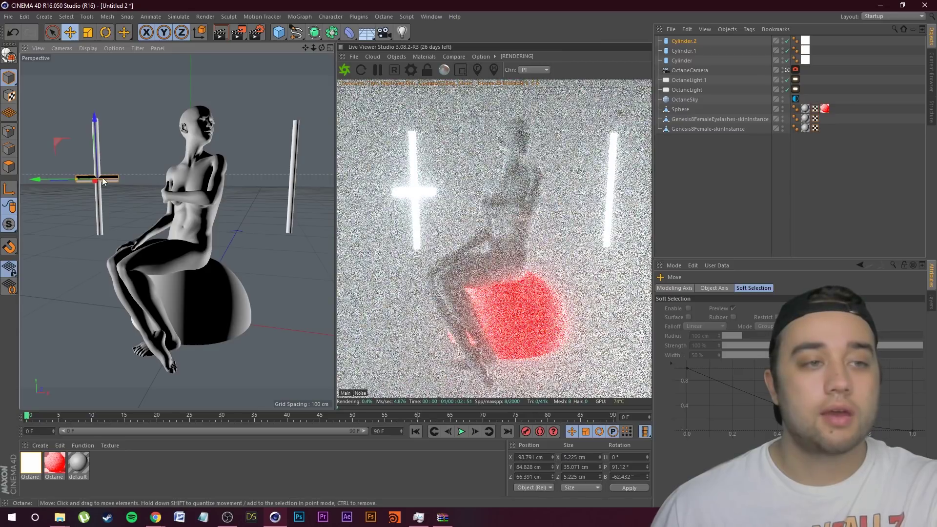
pyautogui.moveTo(96, 113); pyautogui.dragTo(94, 84)
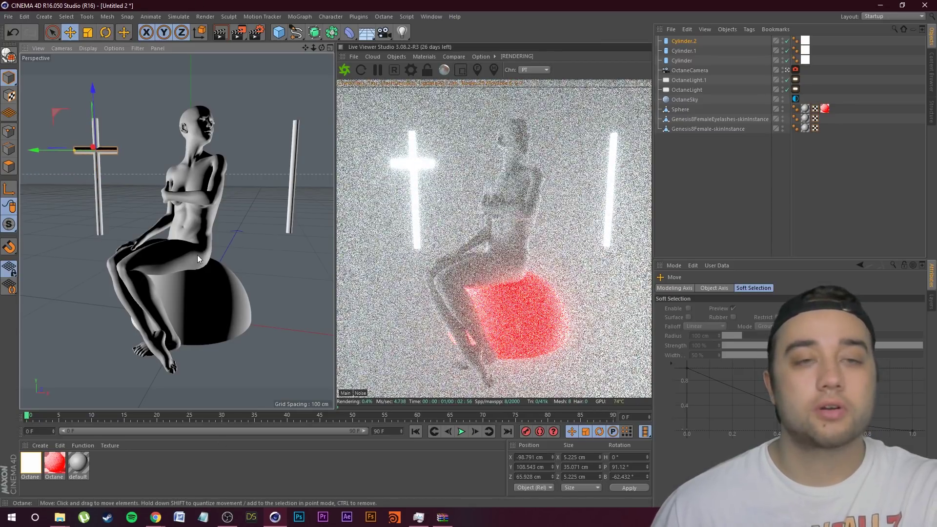
# Duplicate the crossbar onto the second upright rod at about X 66.7 cm, and rotate it to a bank of about -76.8°
pyautogui.click(691, 42)
pyautogui.hotkey('ctrl', 'c')
pyautogui.hotkey('ctrl', 'v')
pyautogui.moveTo(37, 148); pyautogui.dragTo(245, 157)
pyautogui.click(104, 32)
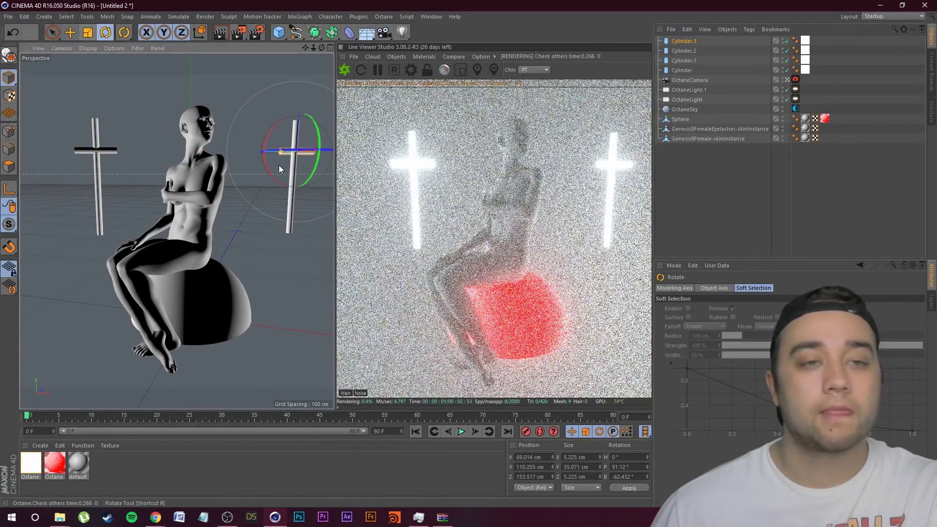
pyautogui.moveTo(277, 152); pyautogui.dragTo(256, 155)
pyautogui.press('e')
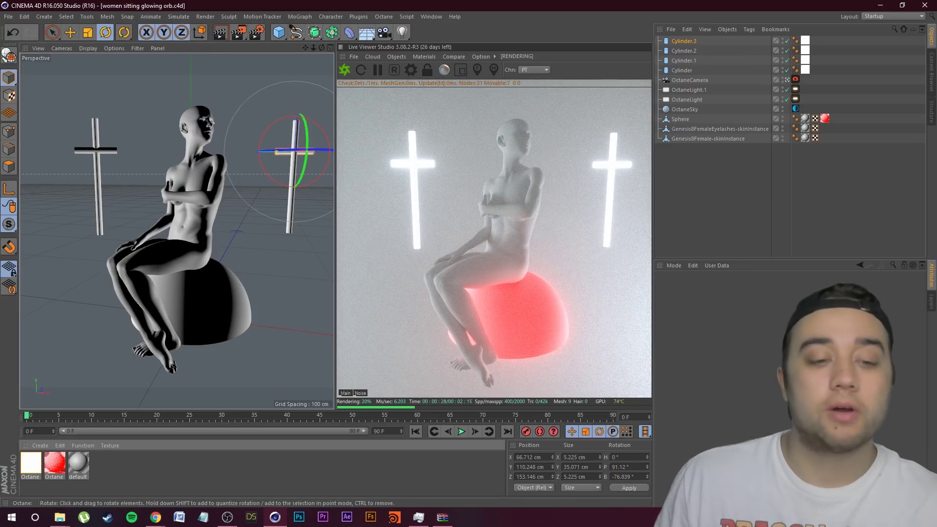
# Switch to Chrome and examine the Genesis Skin Controller page, opened from the TFMSTYLE freebies
pyautogui.moveTo(155, 518)
pyautogui.click(207, 471)
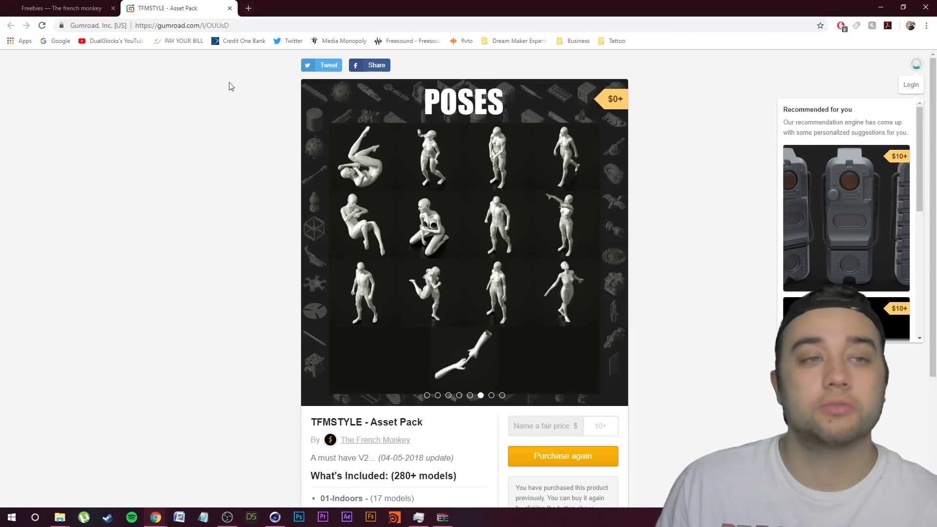
pyautogui.click(61, 8)
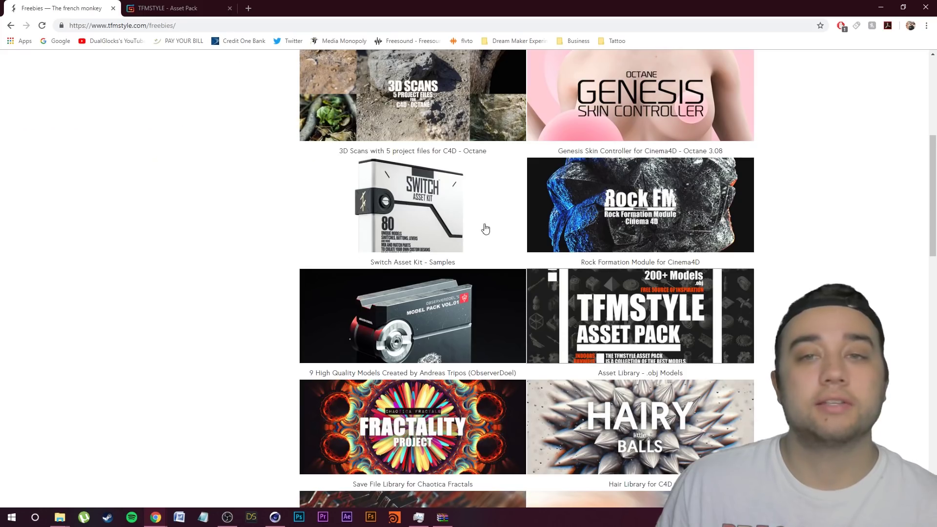
pyautogui.scroll(4, 486, 228)
pyautogui.click(622, 314)
pyautogui.scroll(-10, 647, 284)
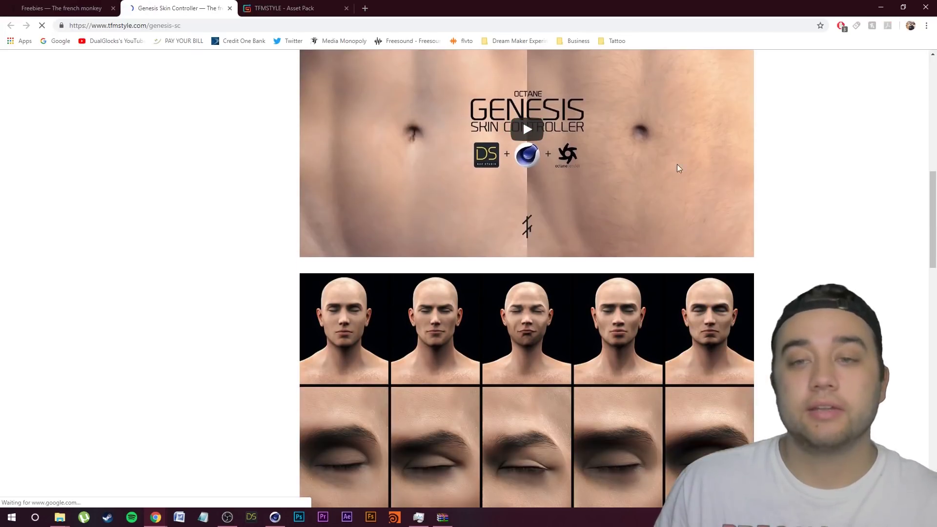
pyautogui.scroll(-4, 564, 445)
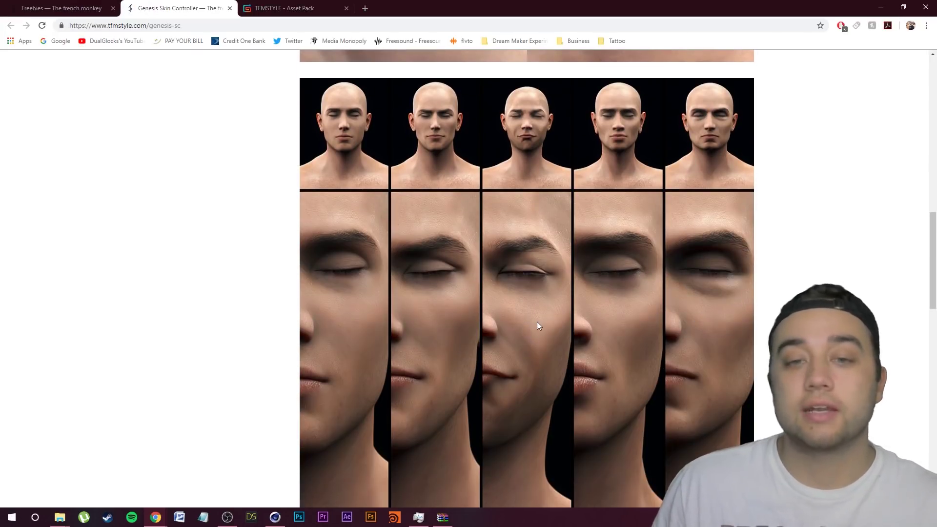
# Look over the Genesis Skin Controller page's download and tutorial video sections, and return to Cinema 4D
pyautogui.scroll(15, 342, 297)
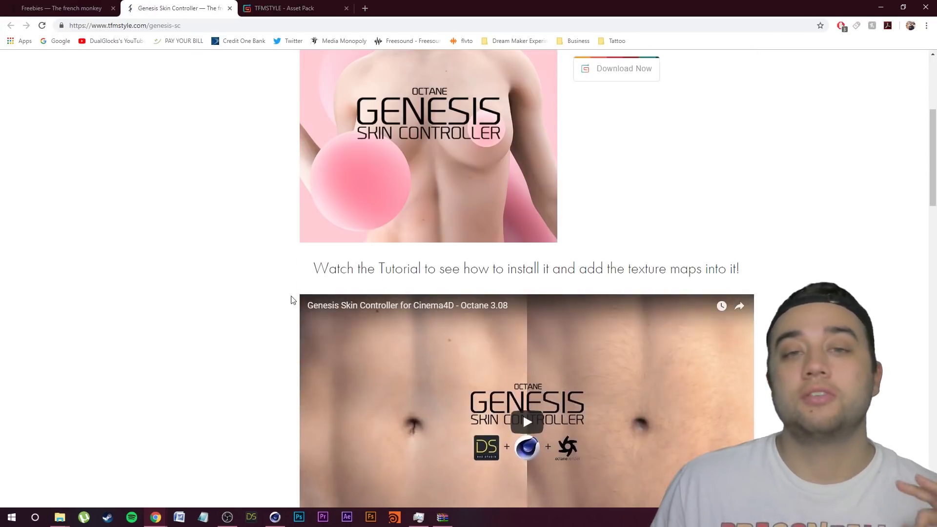
pyautogui.scroll(-4, 283, 352)
pyautogui.scroll(1, 354, 293)
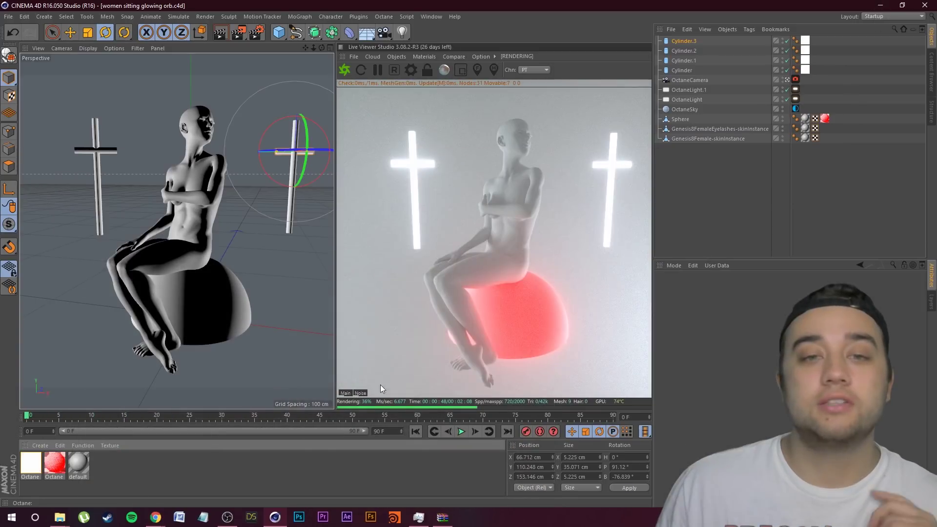
pyautogui.moveTo(267, 515)
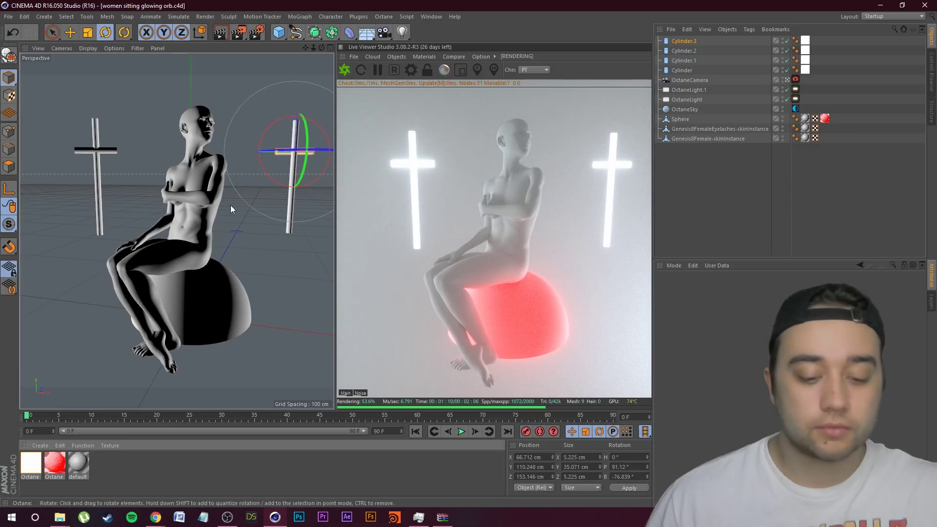
# Switch to the other open project, Fleshy Human Sitting.c4d
pyautogui.press('v')
pyautogui.moveTo(238, 220)
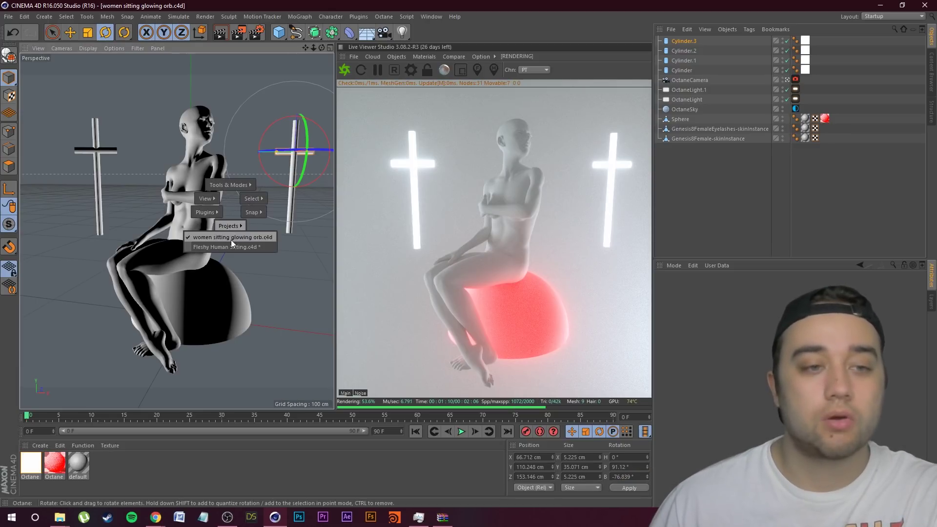
pyautogui.click(224, 247)
pyautogui.press('v')
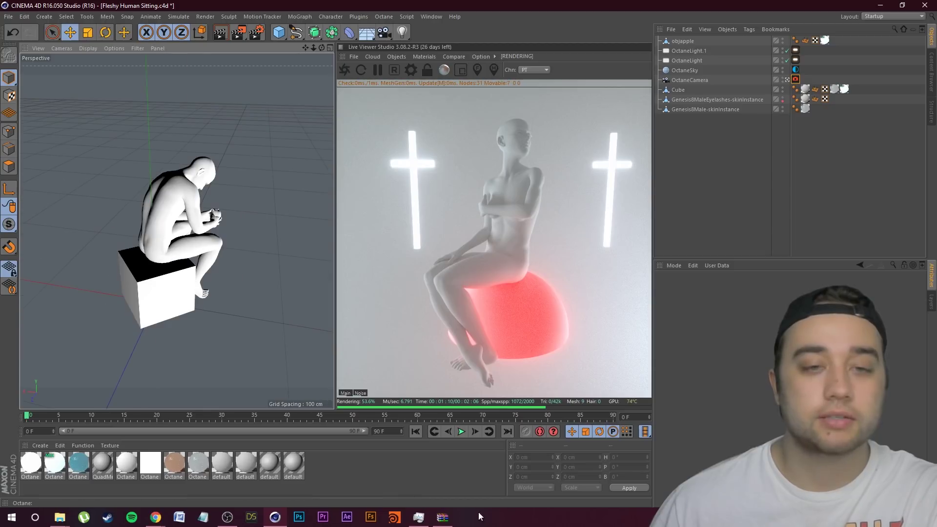
# Copy the brown, grey and teal Octane materials and the Octane mix material into the women sitting glowing orb.c4d project
pyautogui.click(174, 466)
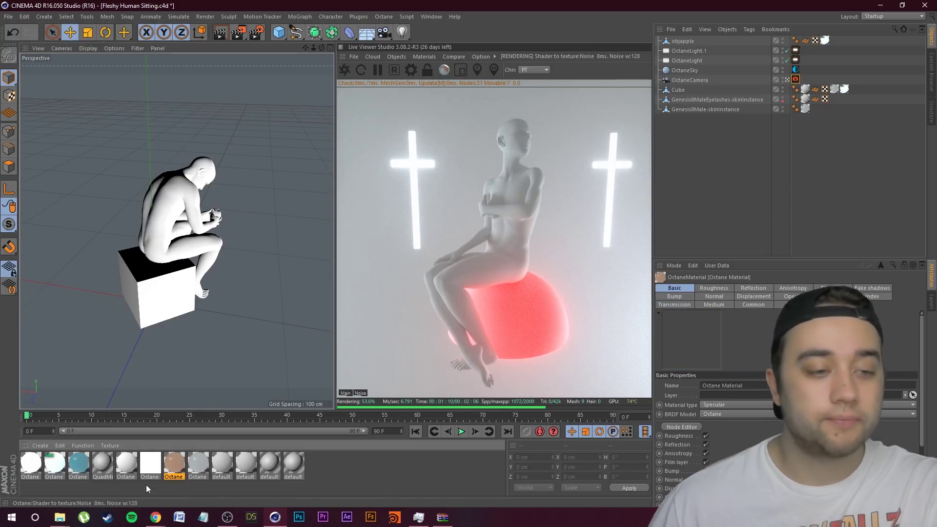
pyautogui.keyDown('ctrl'); pyautogui.click(198, 465); pyautogui.keyUp('ctrl')
pyautogui.keyDown('ctrl'); pyautogui.click(79, 466); pyautogui.keyUp('ctrl')
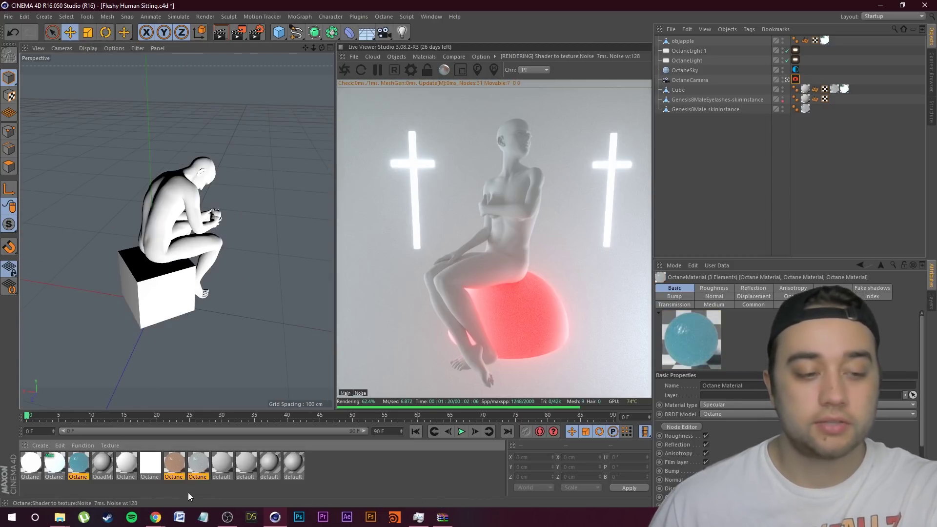
pyautogui.keyDown('shift'); pyautogui.click(55, 466); pyautogui.keyUp('shift')
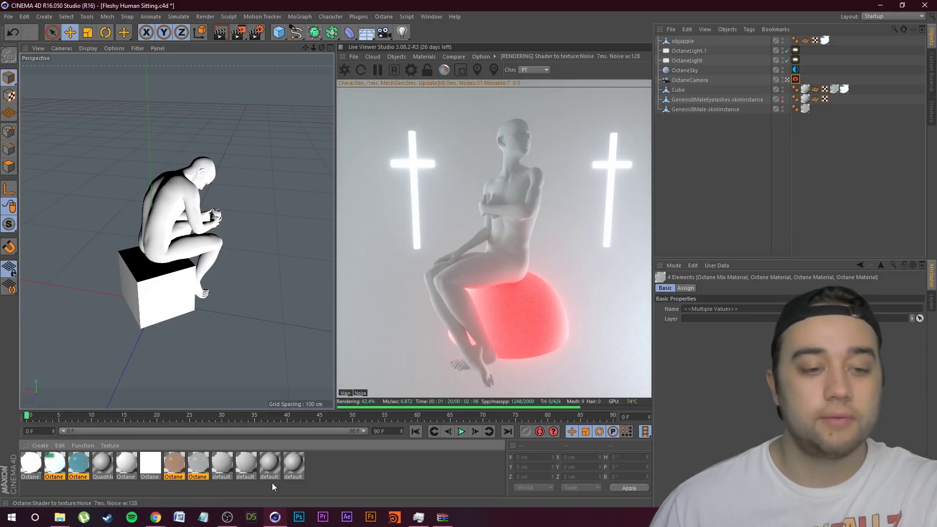
pyautogui.press('v')
pyautogui.click(194, 332)
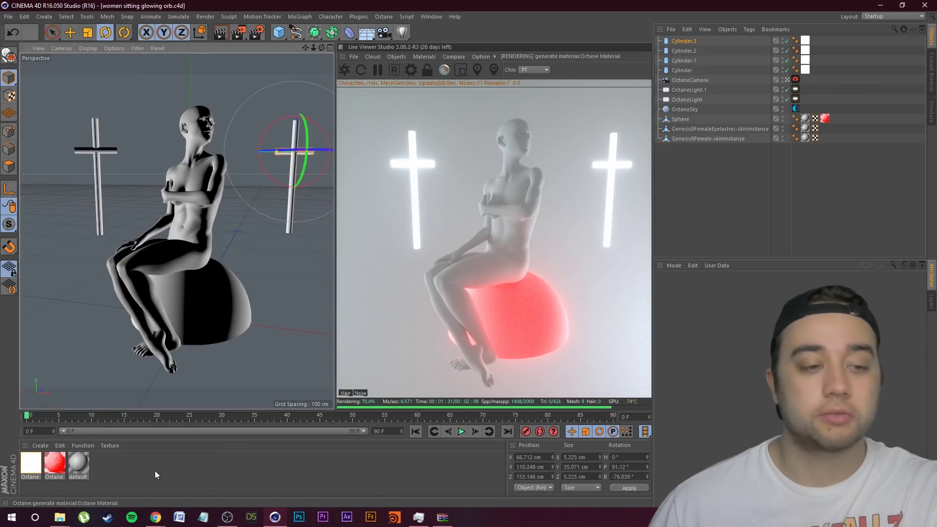
pyautogui.hotkey('ctrl', 'v')
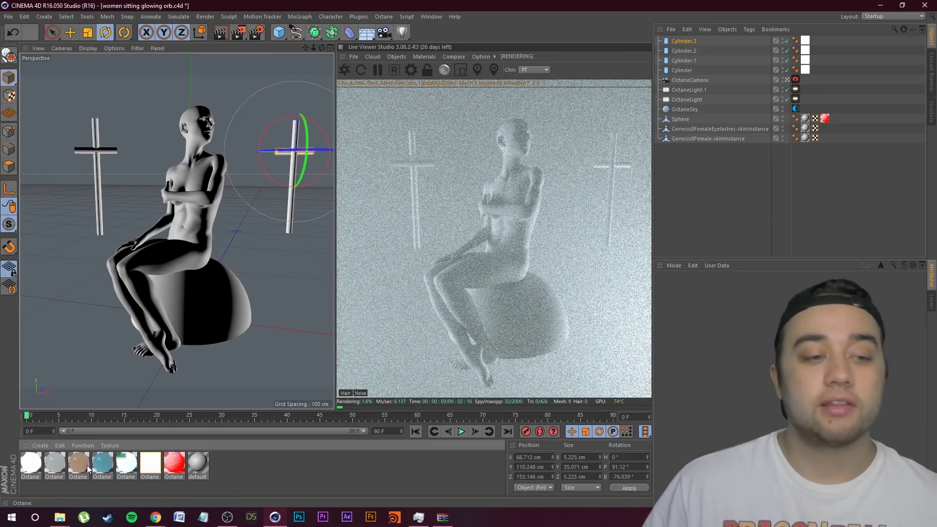
# Apply the brown specular Octane skin material to the seated female figure
pyautogui.click(52, 465)
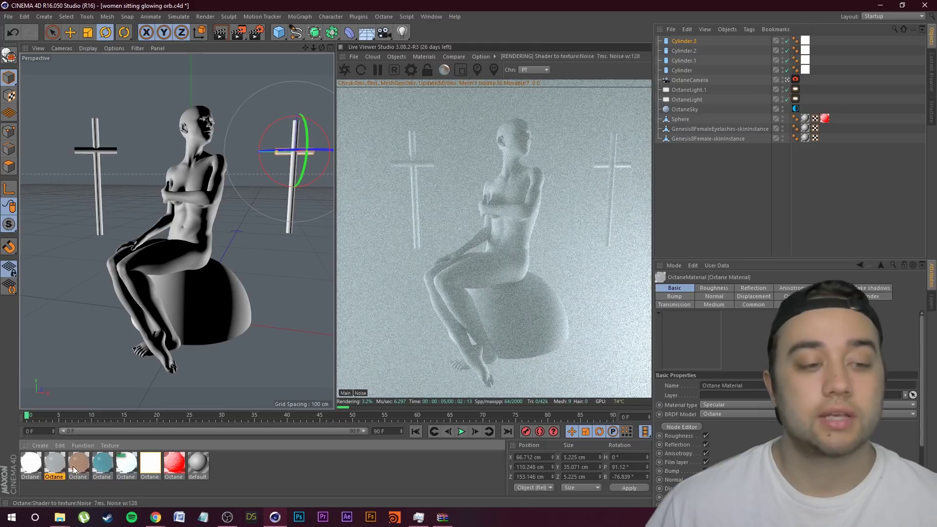
pyautogui.click(62, 466)
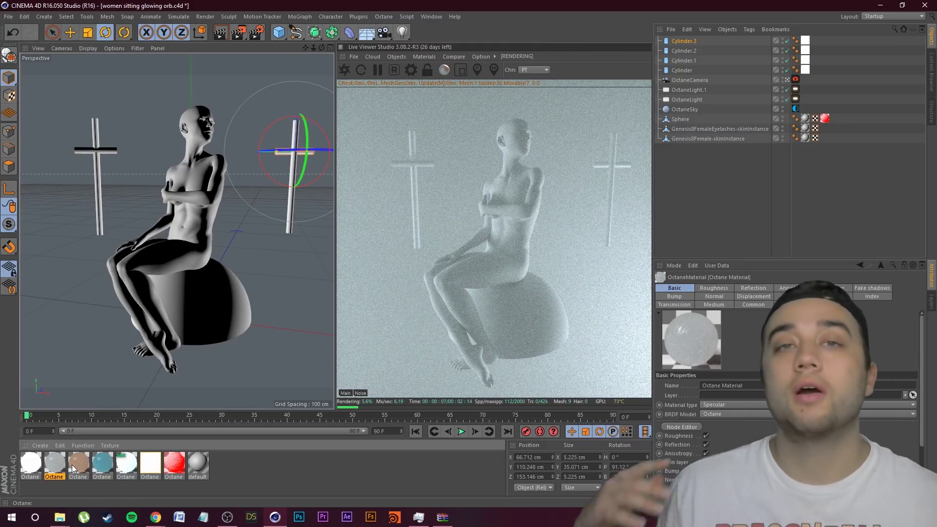
pyautogui.moveTo(73, 465); pyautogui.dragTo(179, 184)
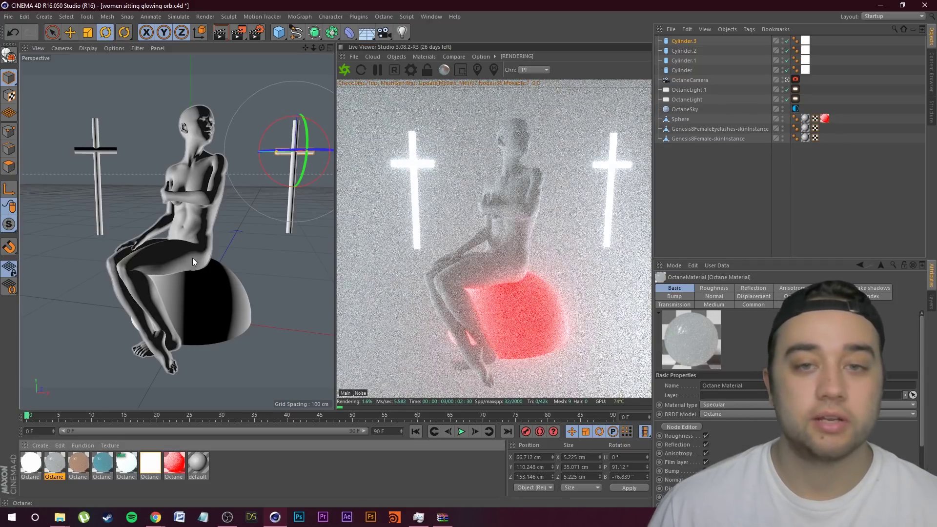
pyautogui.moveTo(192, 257); pyautogui.dragTo(193, 259)
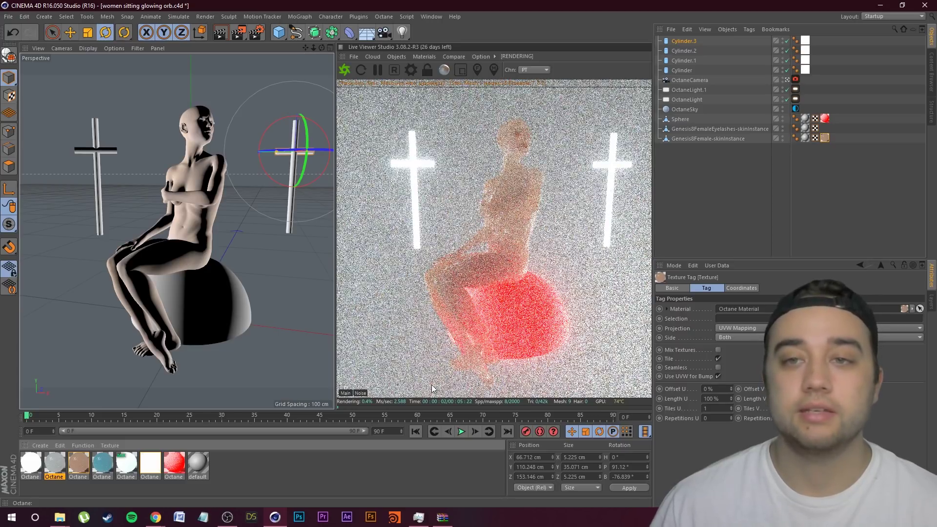
# Hide the female figure's eyelashes object in the render
pyautogui.click(774, 161)
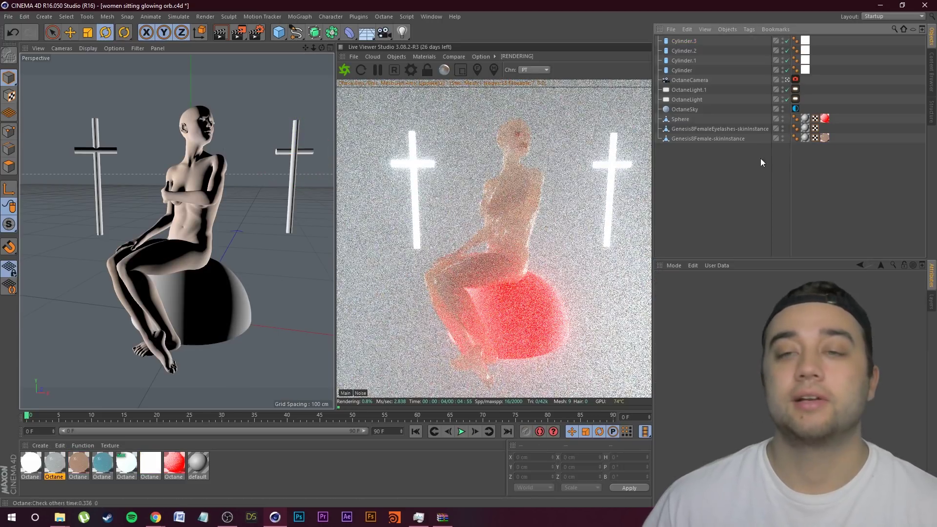
pyautogui.click(697, 130)
pyautogui.click(783, 129)
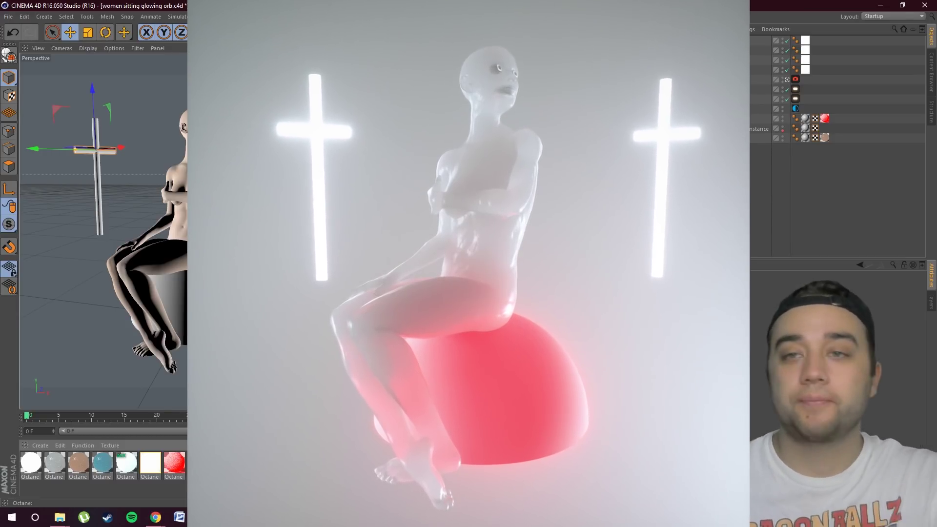
# Replace the brown material on the seated female figure with the grey specular Octane material
pyautogui.click(825, 138)
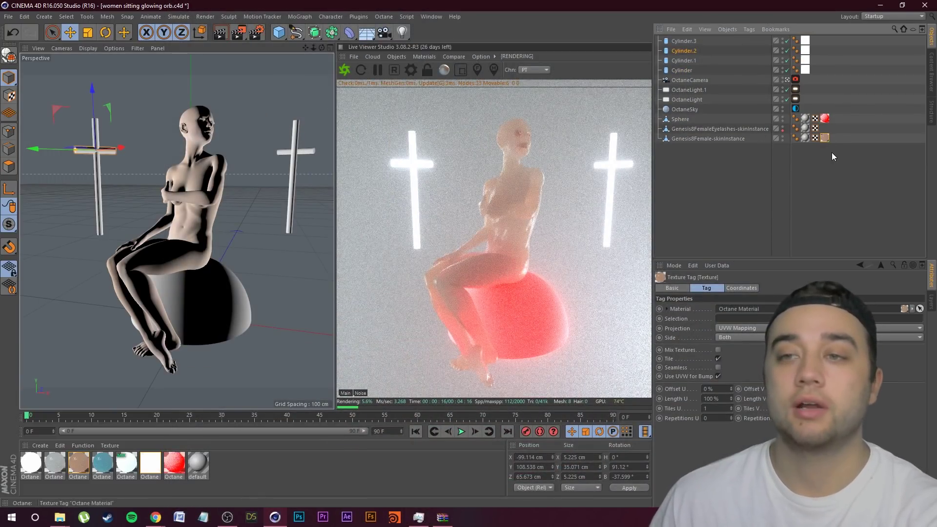
pyautogui.press('Delete')
pyautogui.moveTo(87, 466); pyautogui.dragTo(192, 247)
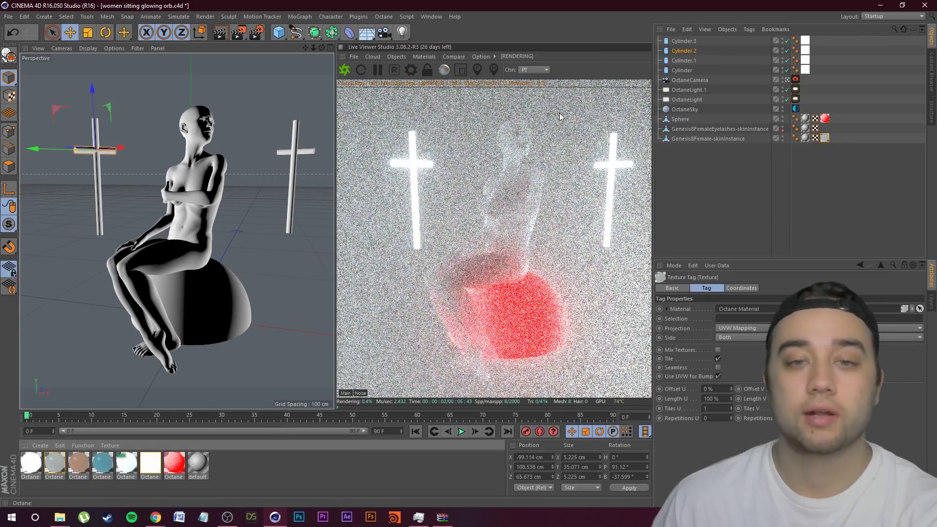
# Try the Octane mix material on the sphere, and undo its assignment
pyautogui.moveTo(126, 463); pyautogui.dragTo(199, 302)
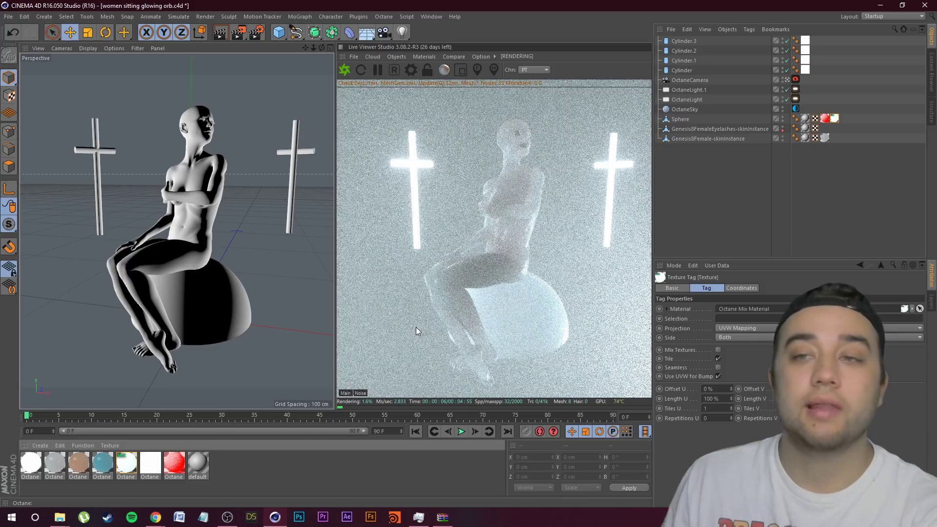
pyautogui.hotkey('ctrl', 'z')
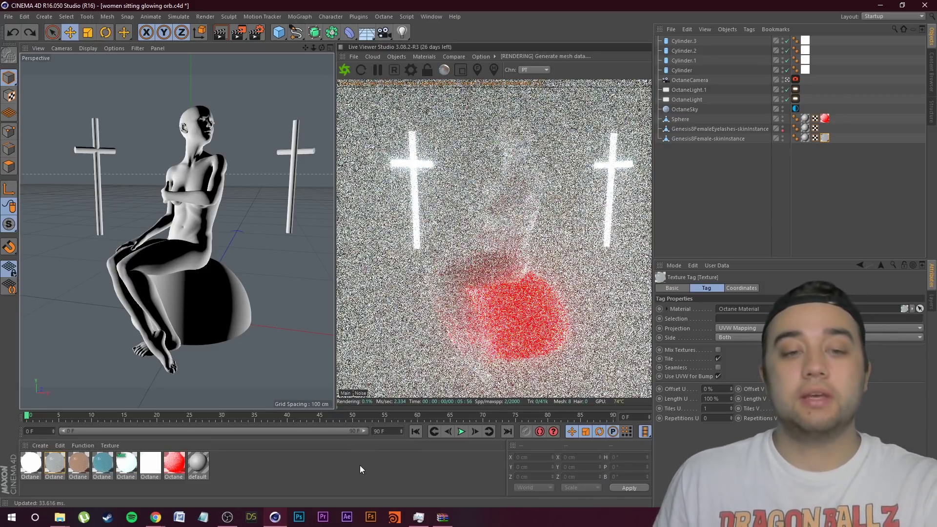